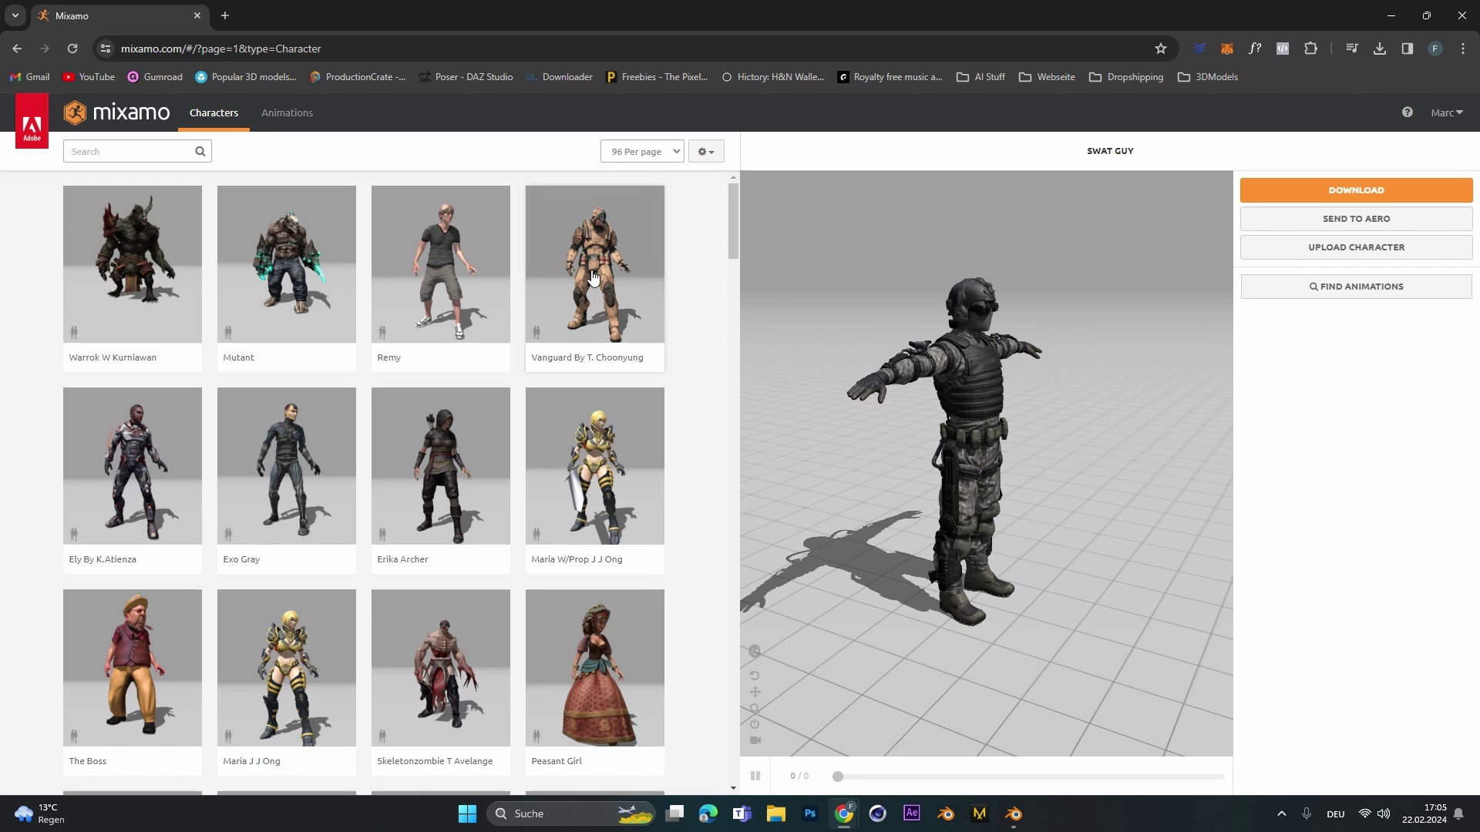
# Open Mixamo's Upload a Character dialog from the Characters page.
pyautogui.click(1366, 248)
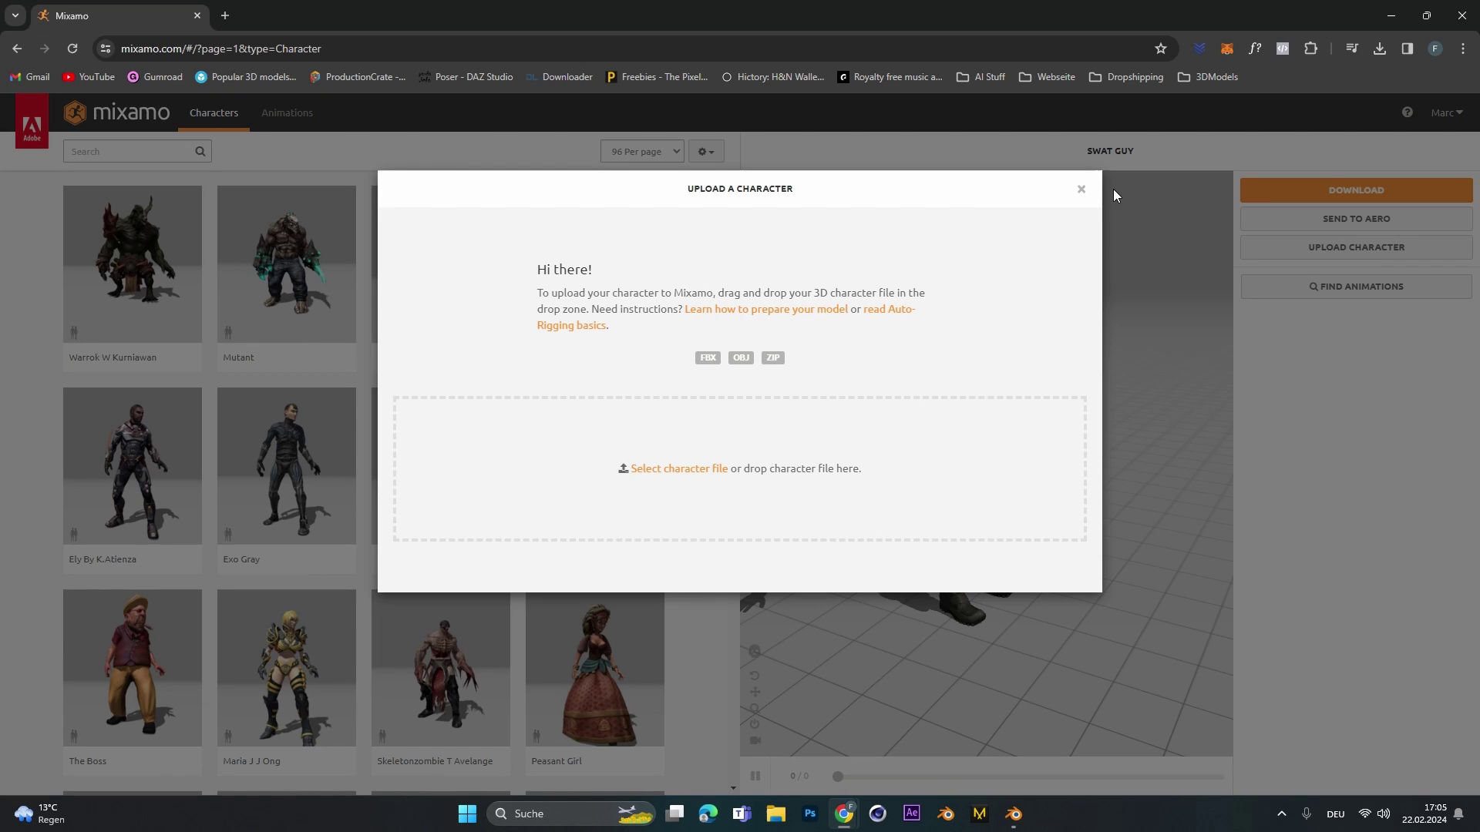
# Search the Mixamo animations for 'tpose' and apply T-Pose to SWAT Guy.
pyautogui.click(1080, 189)
pyautogui.click(303, 125)
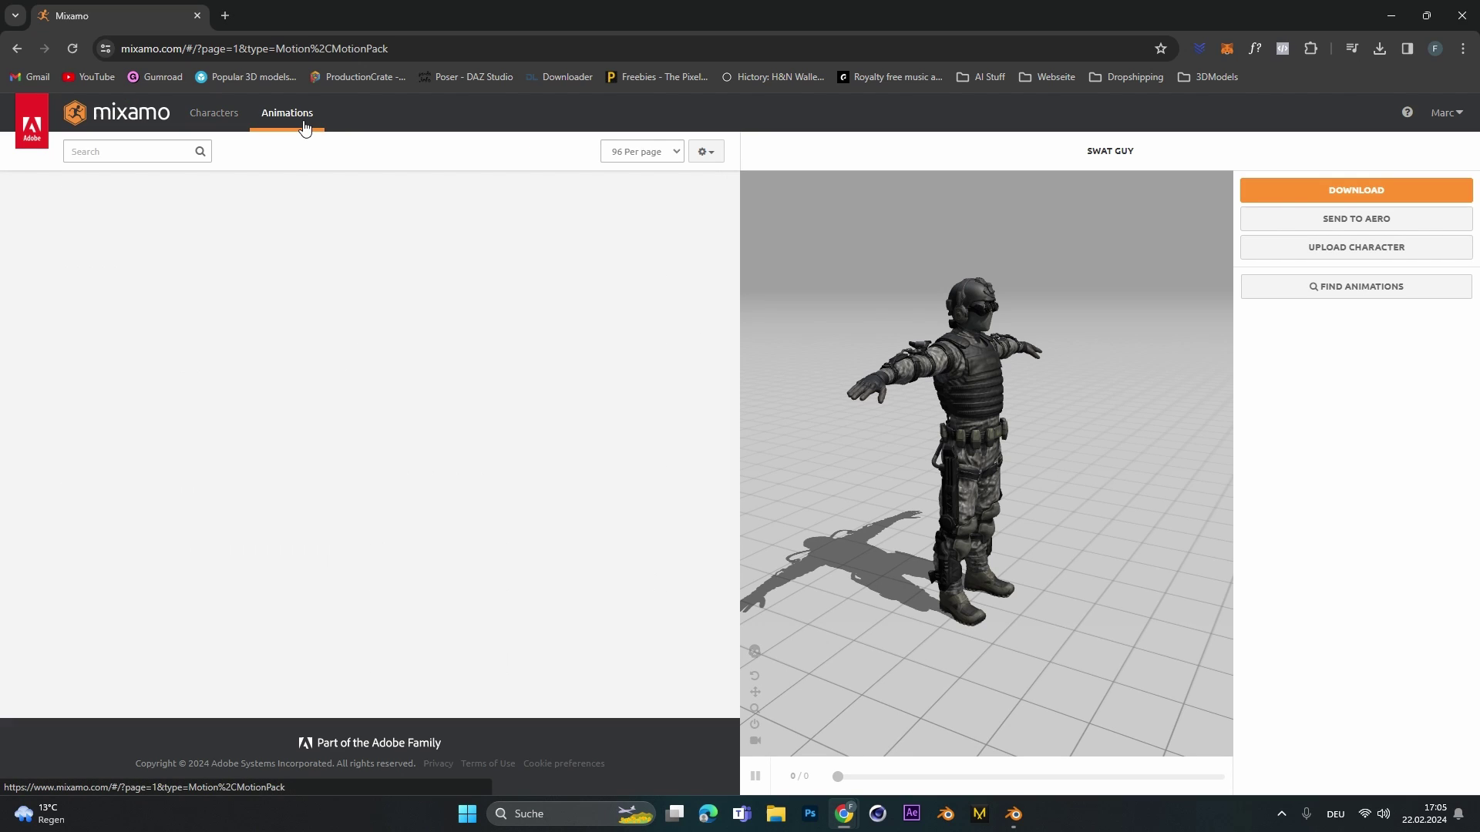
pyautogui.click(164, 146)
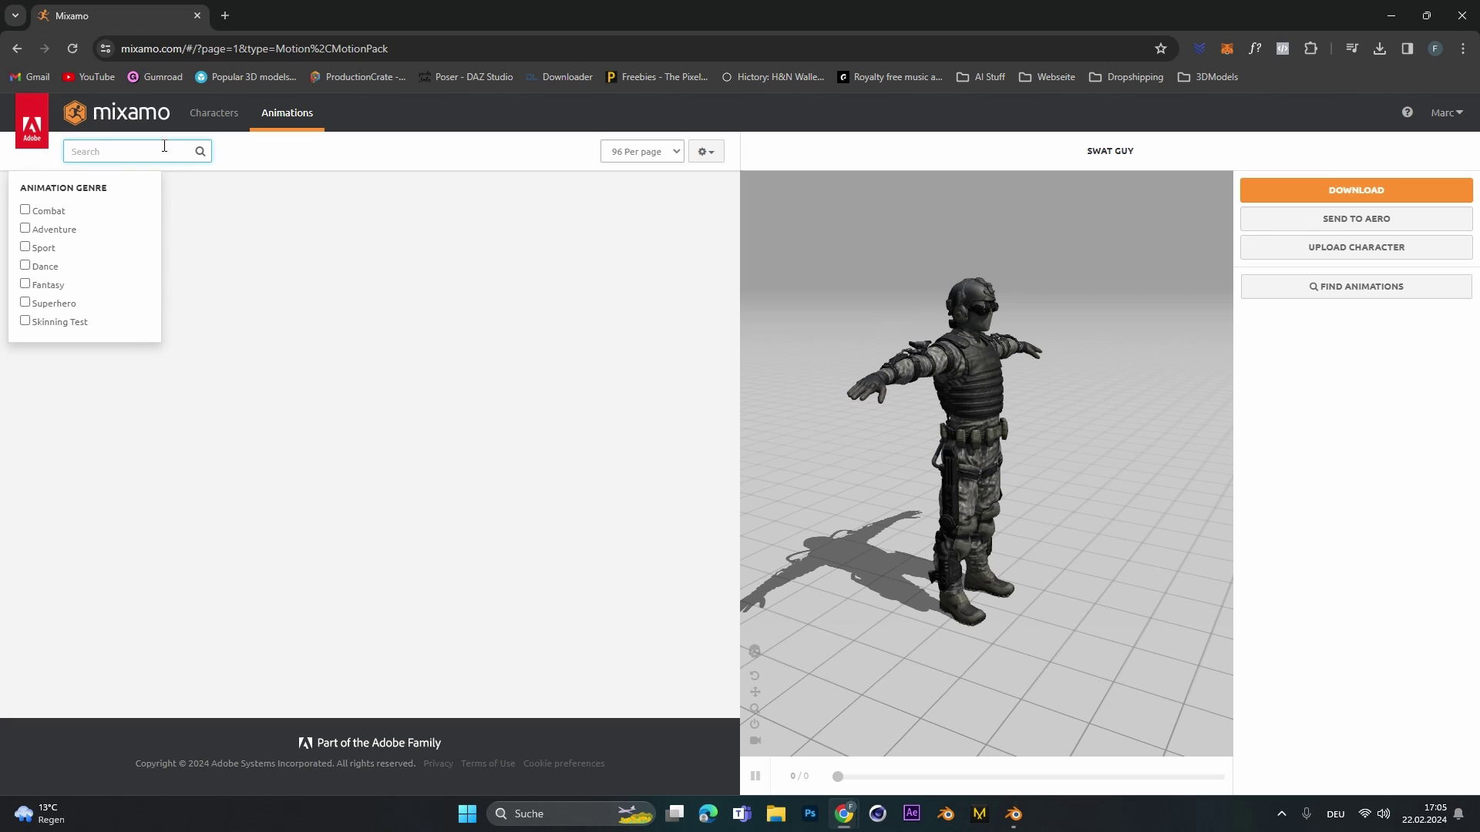
pyautogui.write('tpose')
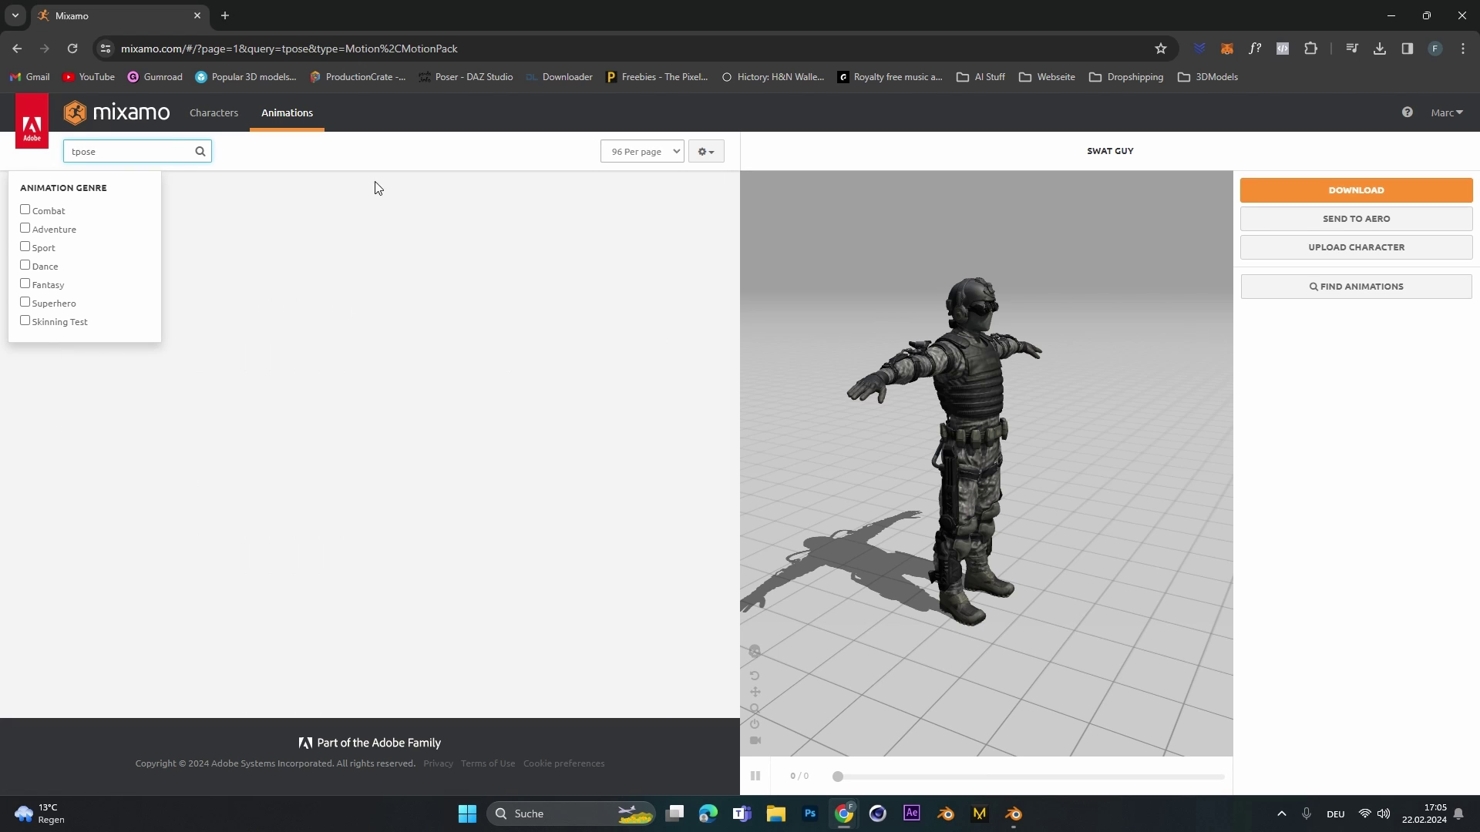
pyautogui.press('Return')
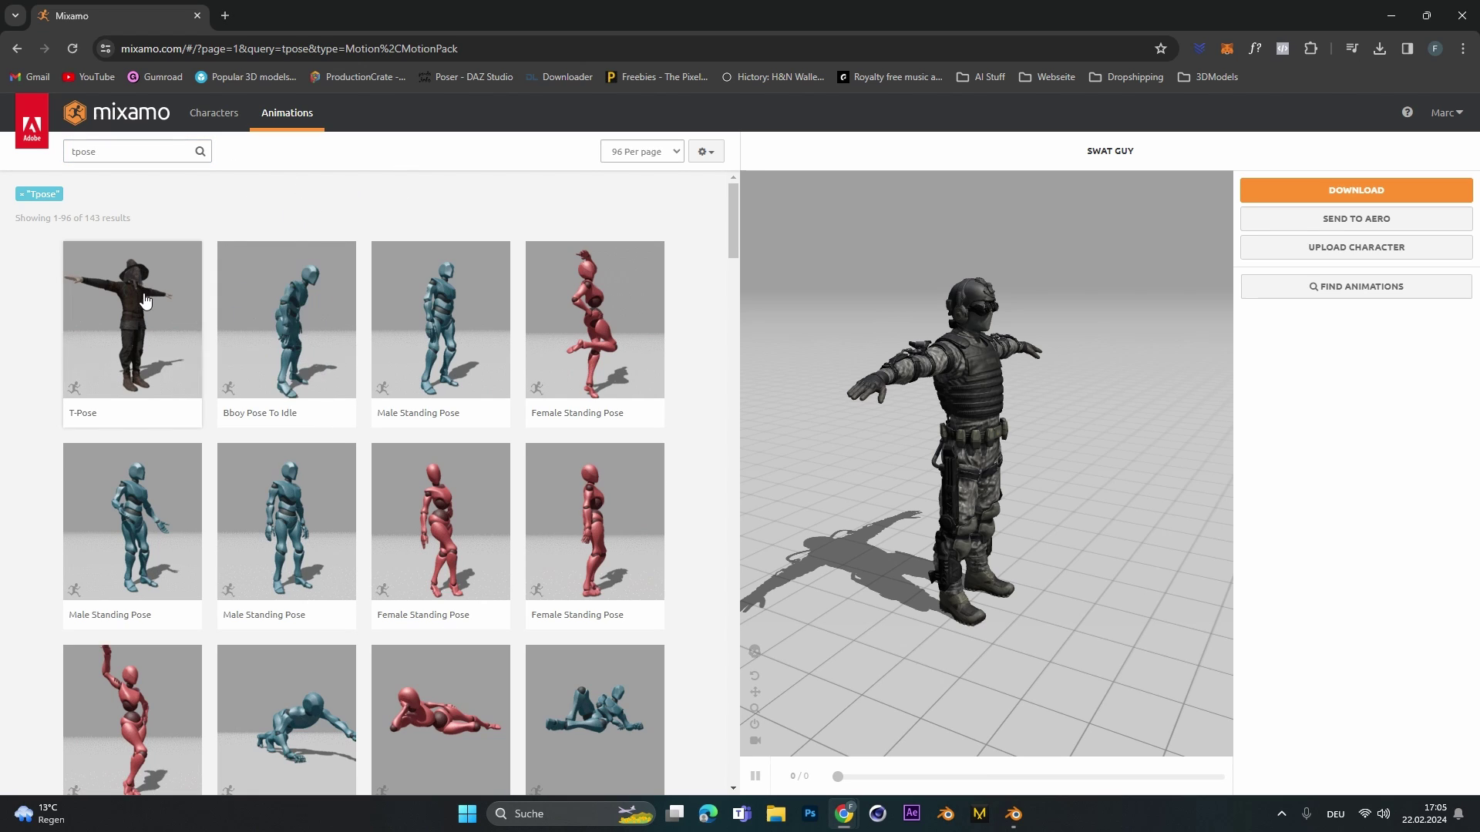
pyautogui.click(146, 300)
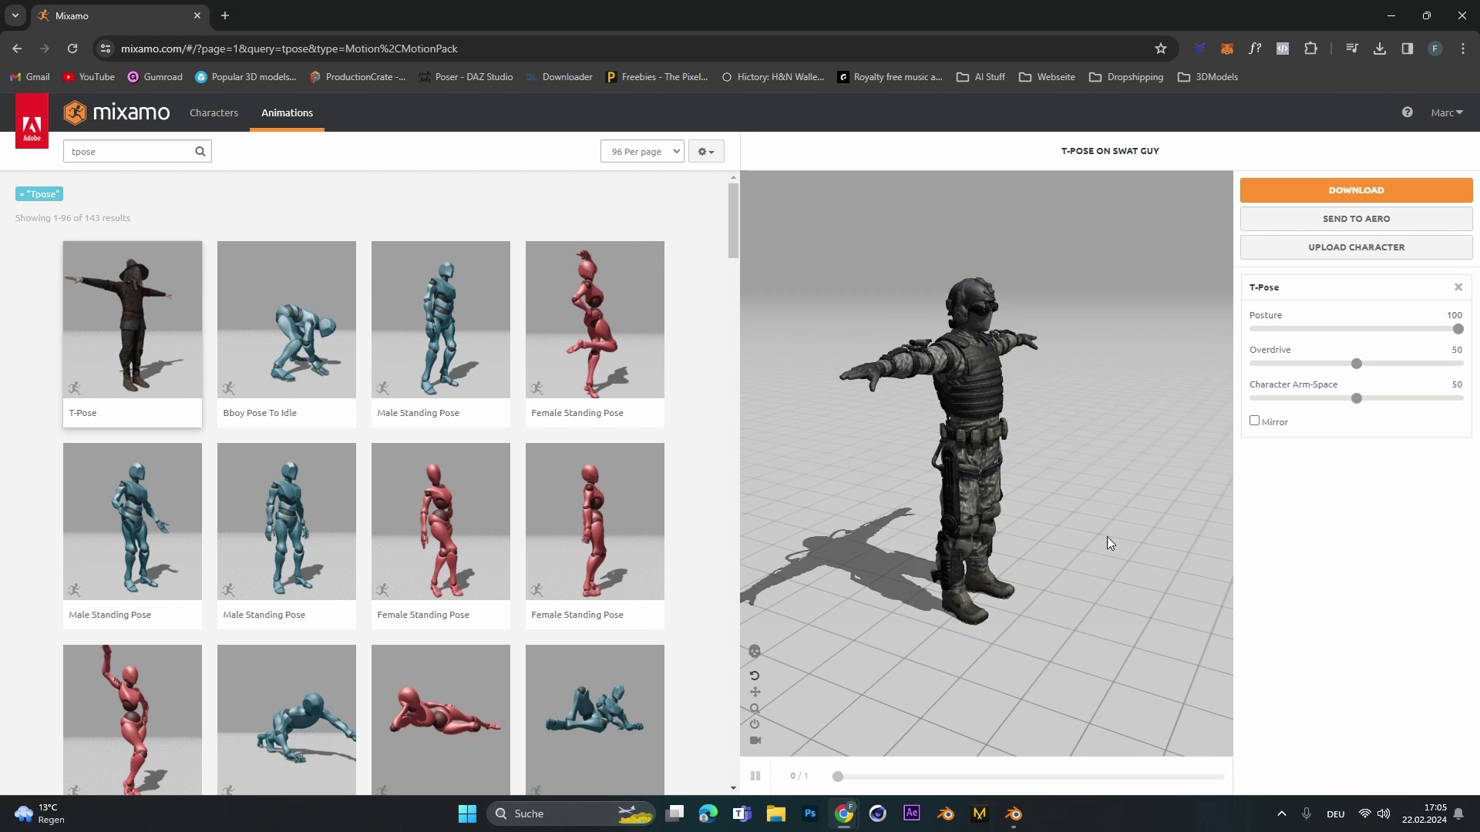
pyautogui.moveTo(1005, 496); pyautogui.dragTo(1052, 464)
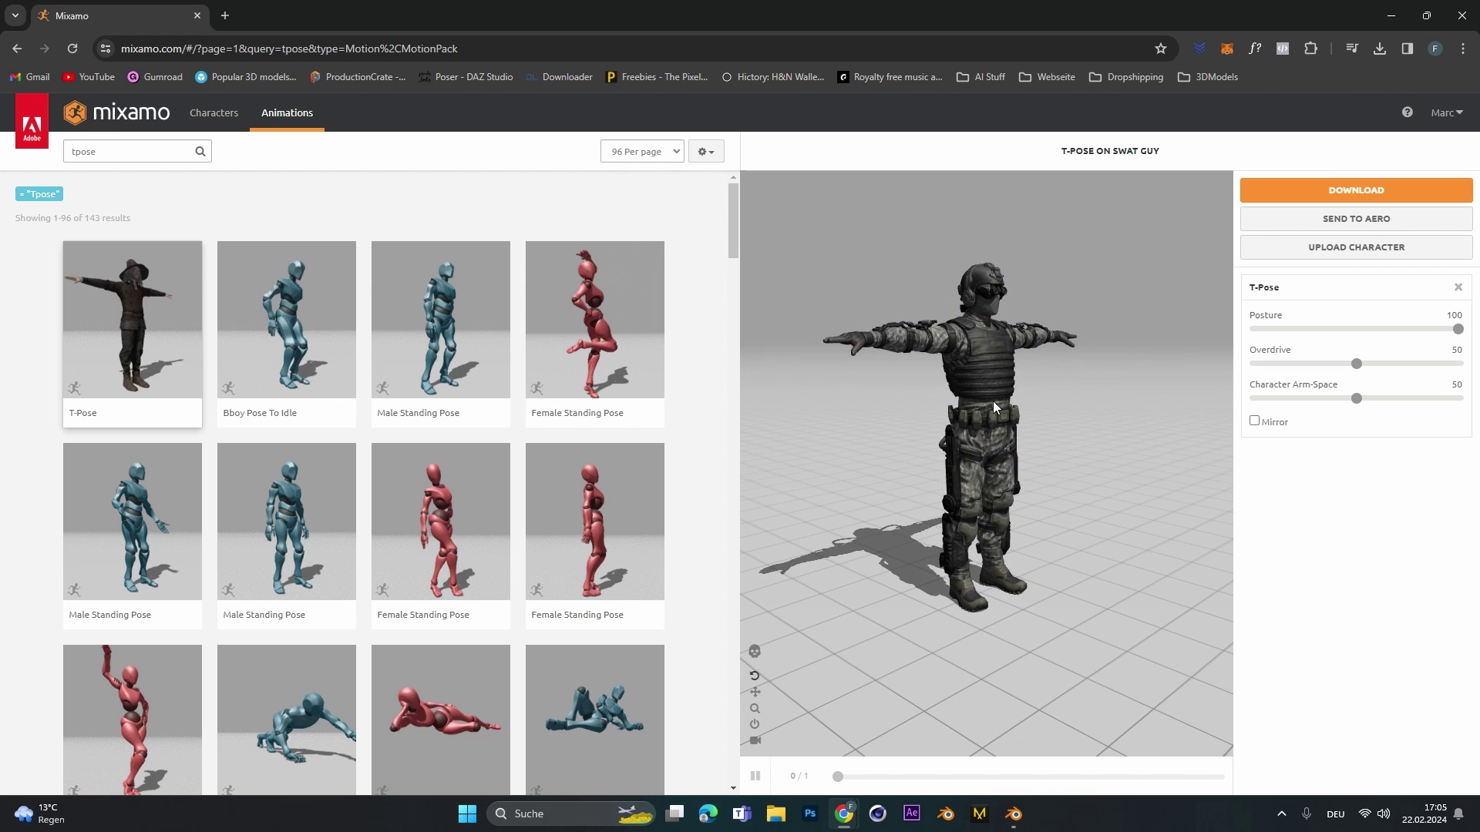
# Download the T-Pose as FBX Binary, With Skin, at 30 fps.
pyautogui.click(1354, 190)
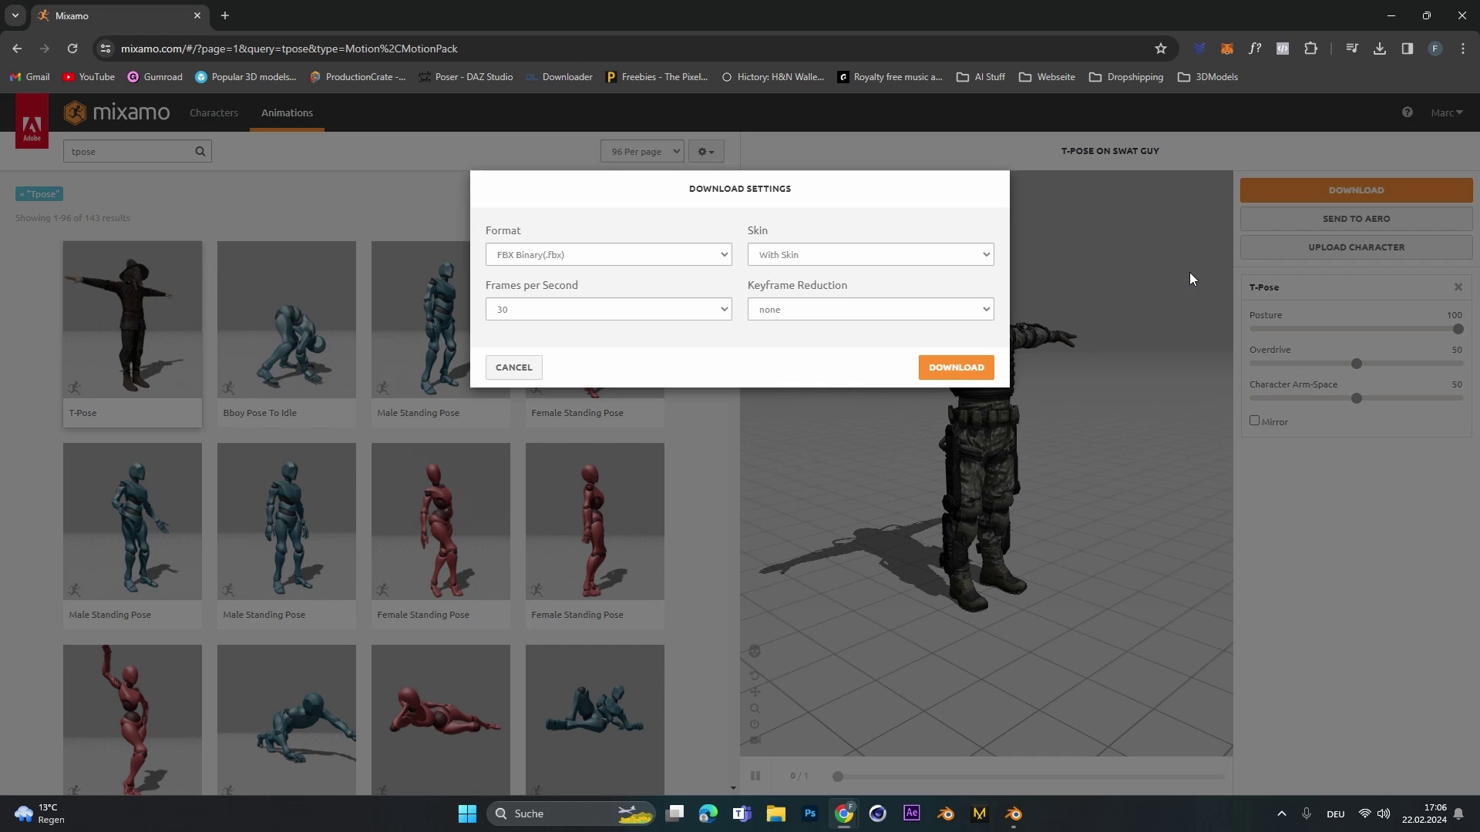
pyautogui.click(946, 366)
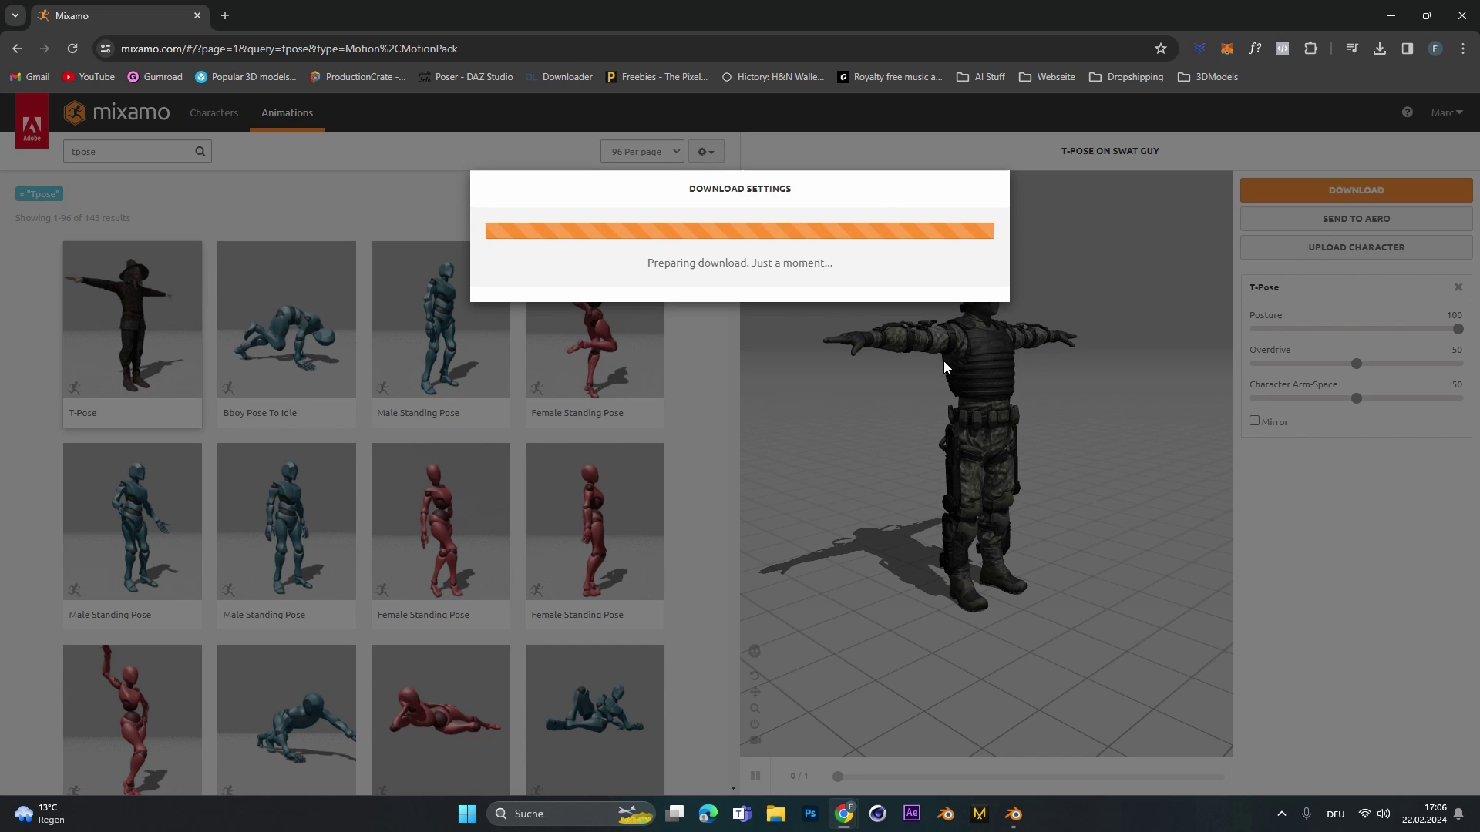
pyautogui.click(164, 149)
# Search 'walking', apply the Walking animation to SWAT Guy, and tick In Place.
pyautogui.write('w')
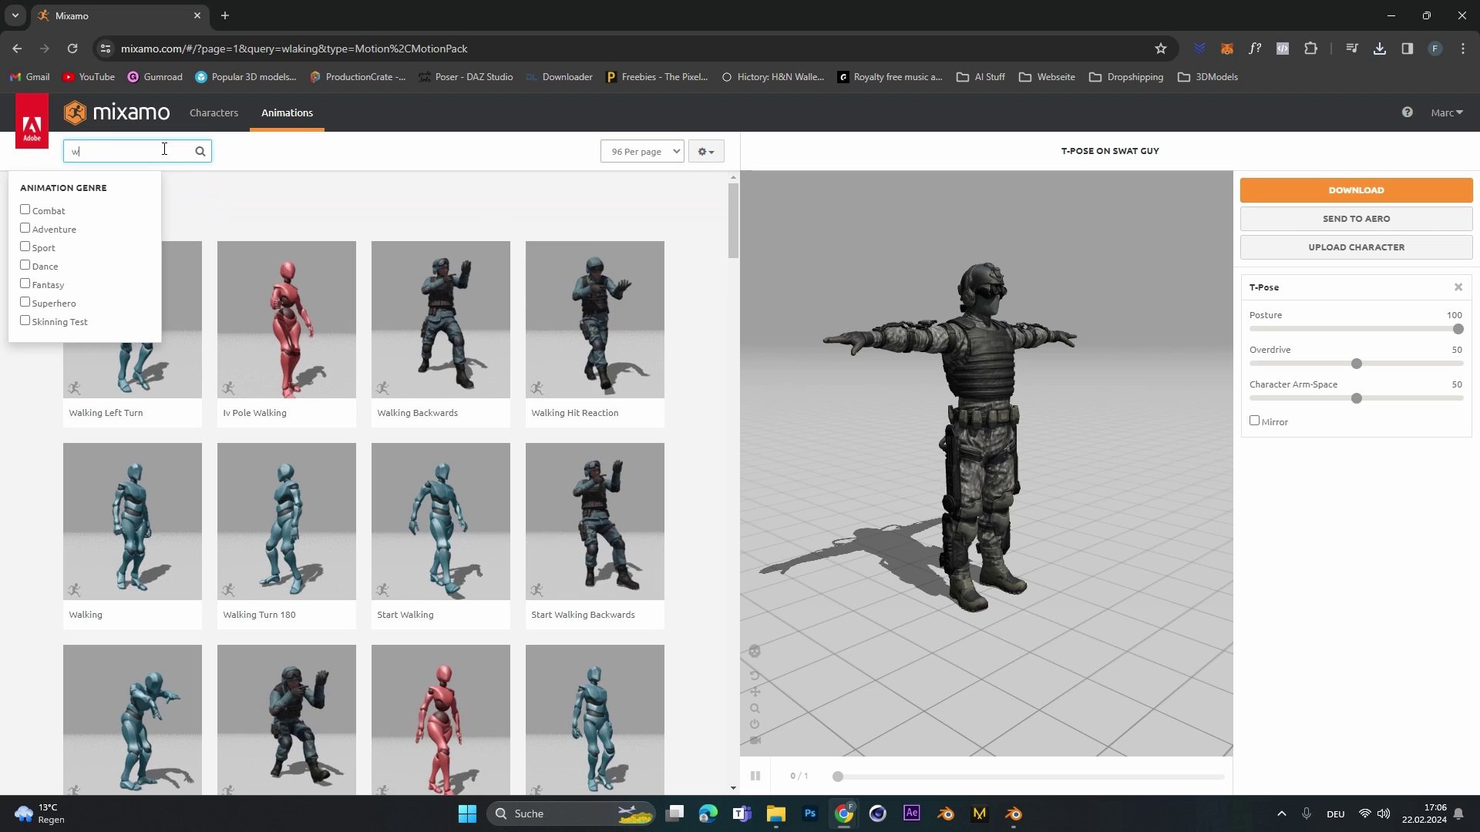
pyautogui.write('alking')
pyautogui.press('Return')
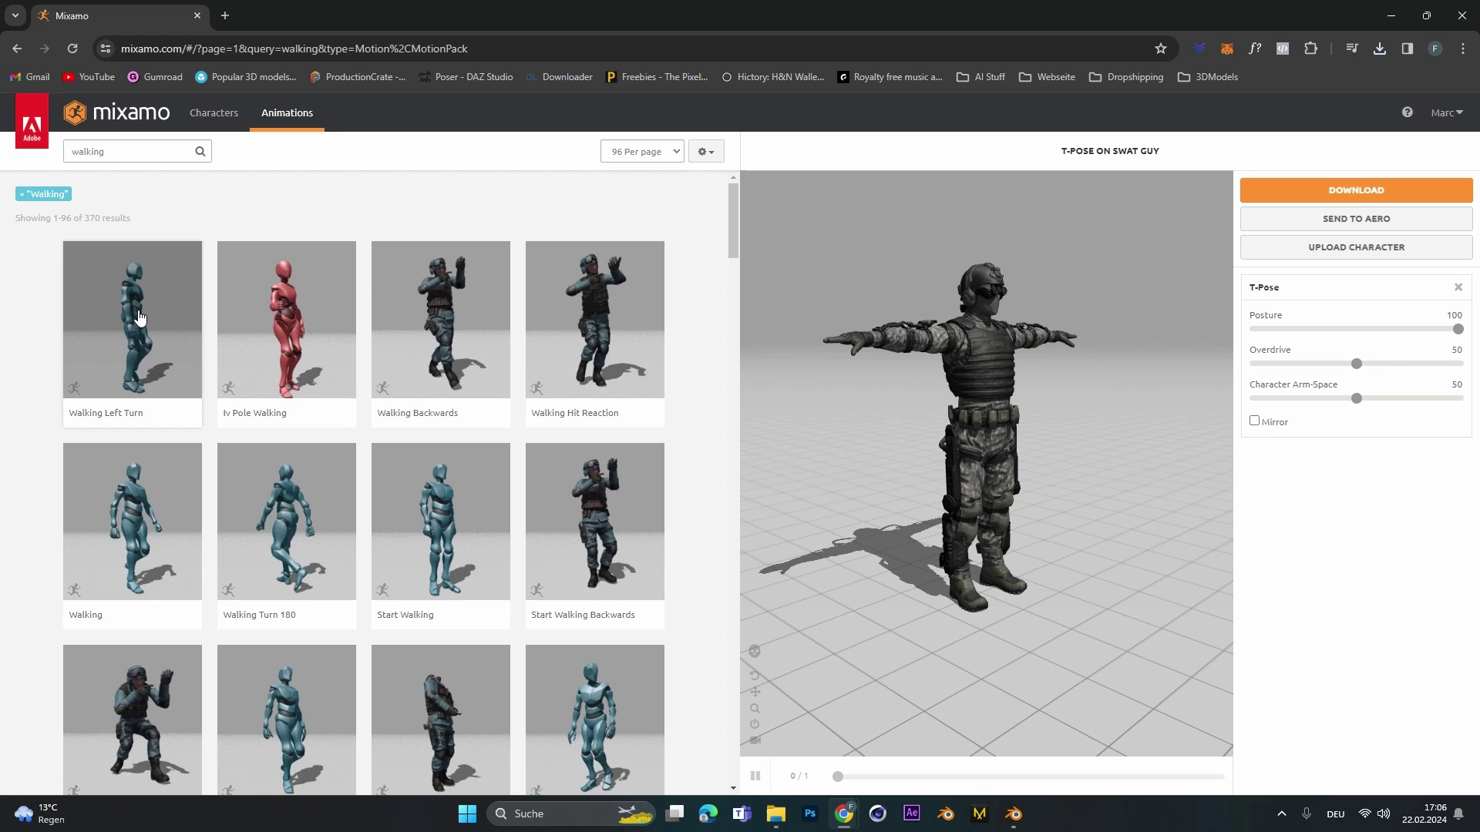
pyautogui.click(195, 492)
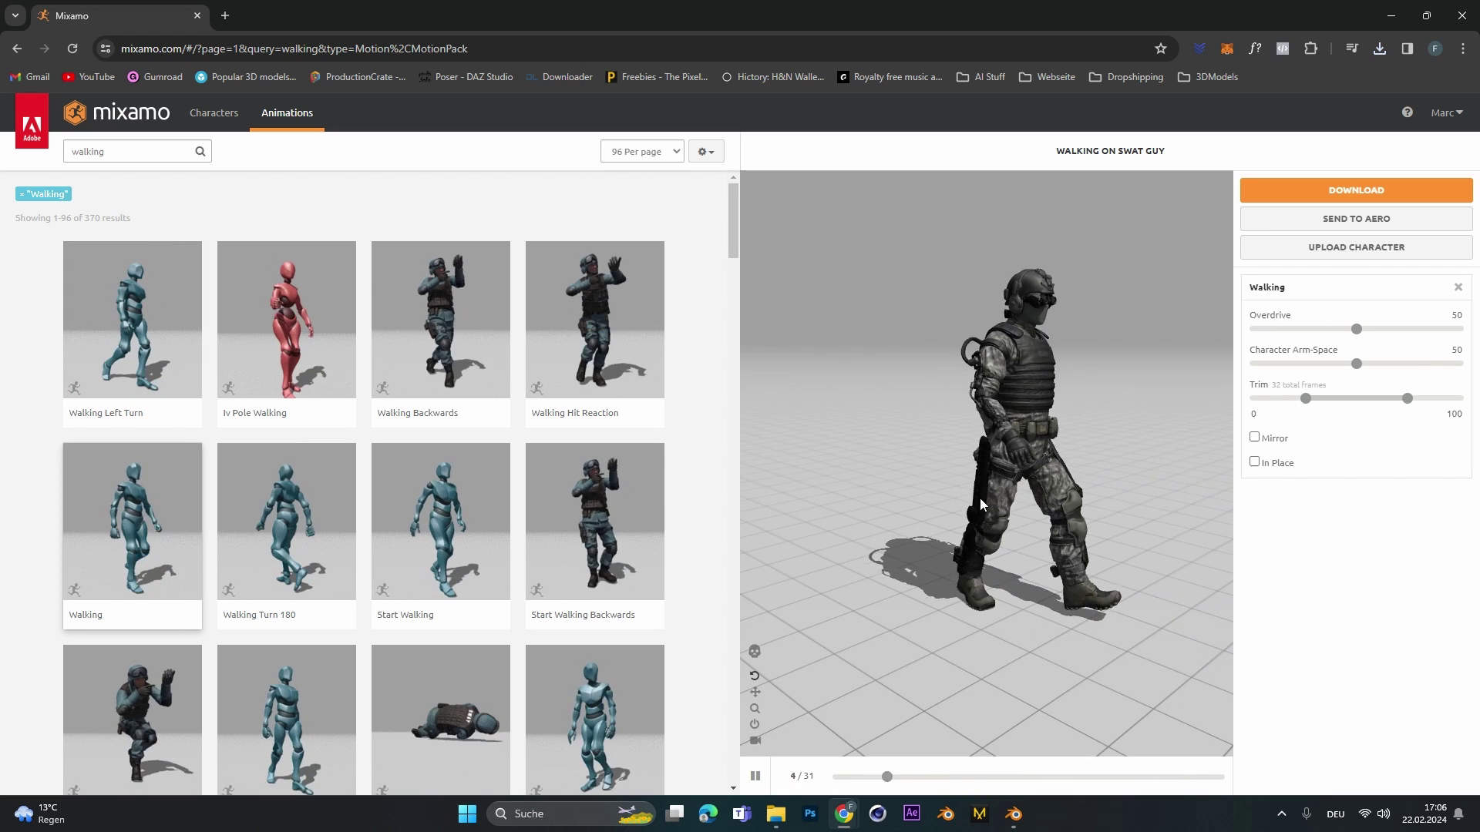
pyautogui.click(1255, 463)
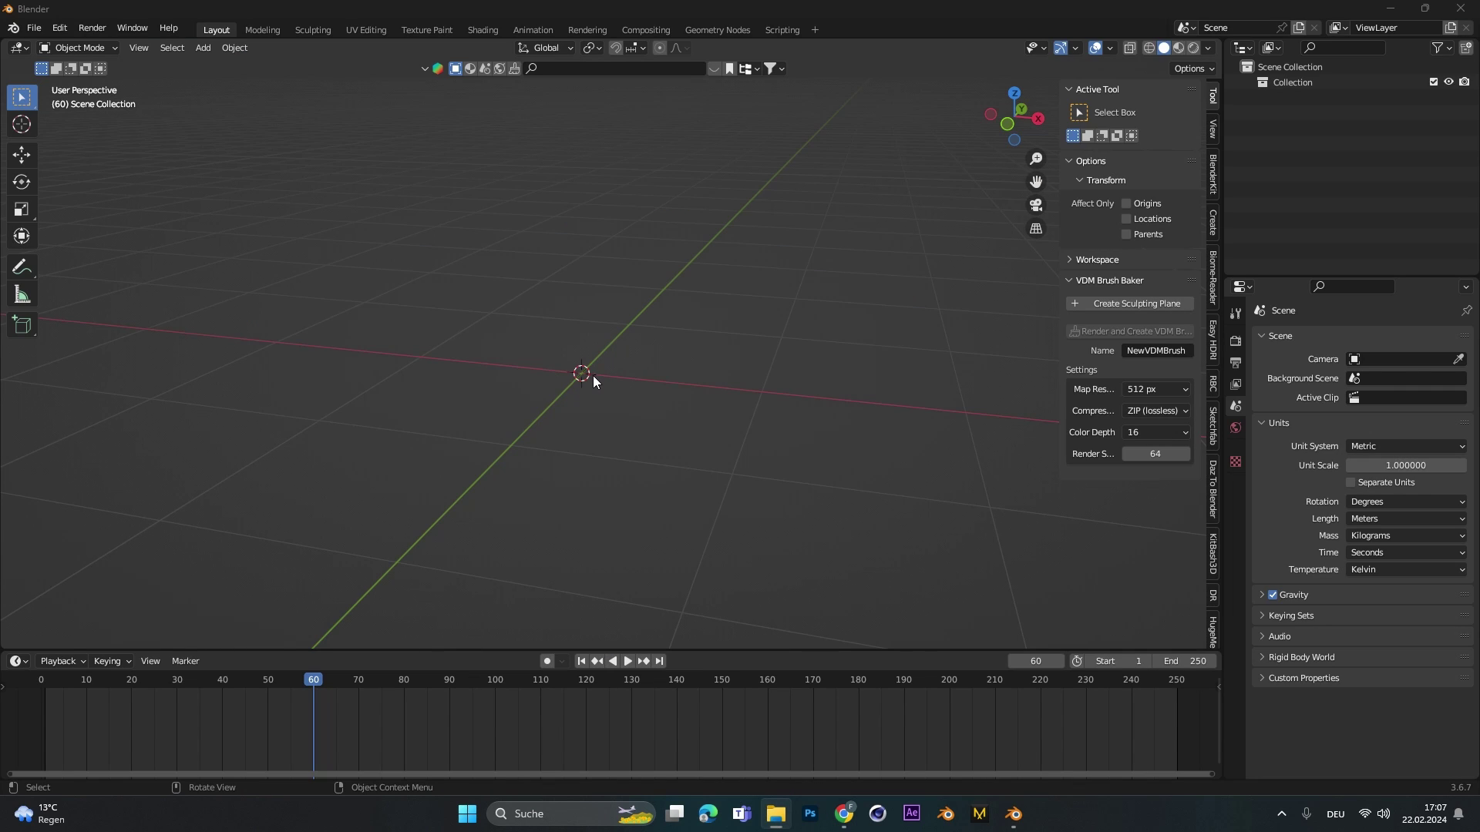
pyautogui.moveTo(593, 381); pyautogui.dragTo(655, 369, button='middle')
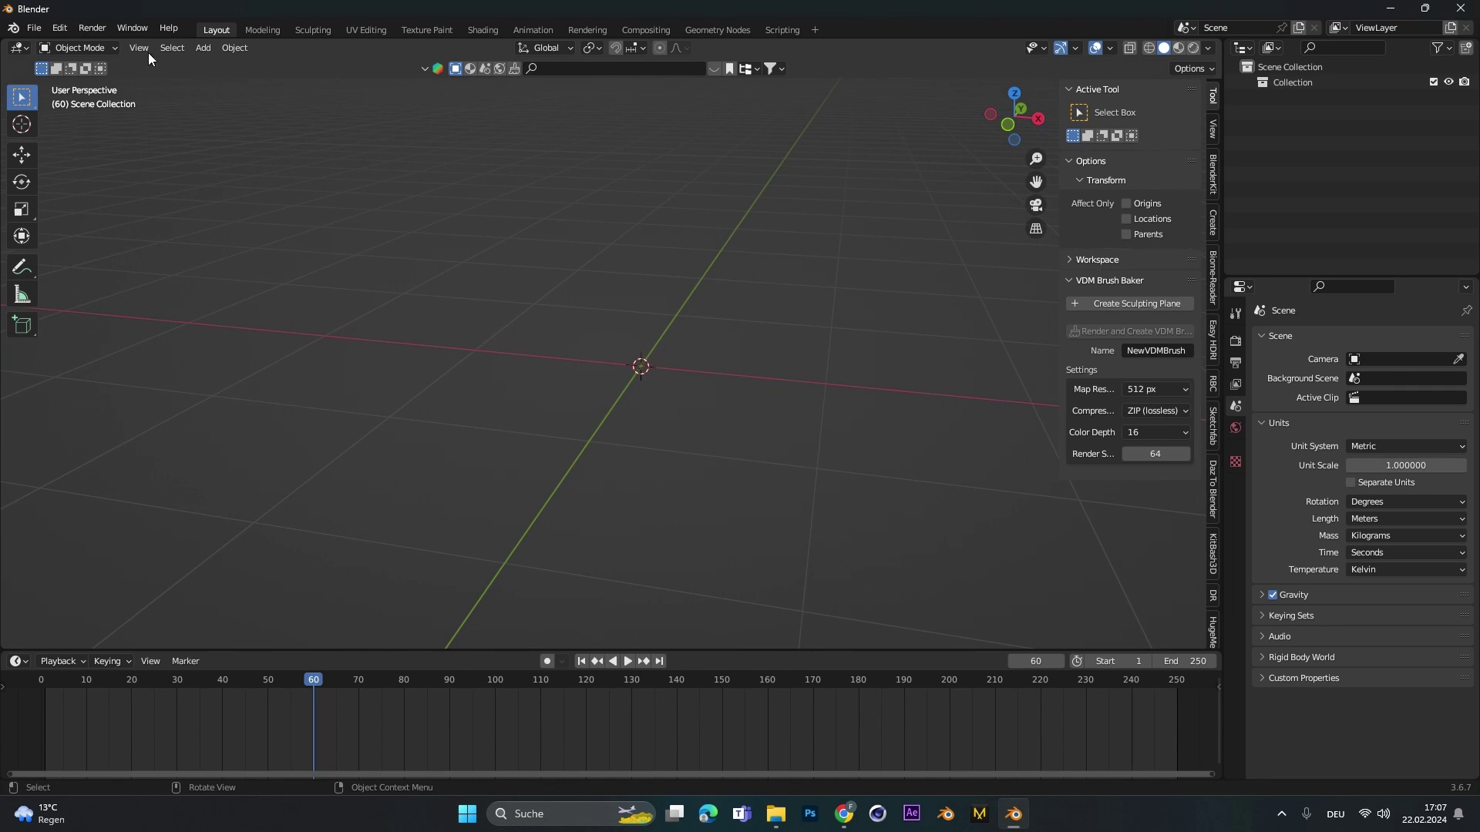
# Import T-Pose (3).fbx from the Combine Animations folder as an FBX.
pyautogui.click(34, 27)
pyautogui.moveTo(144, 236)
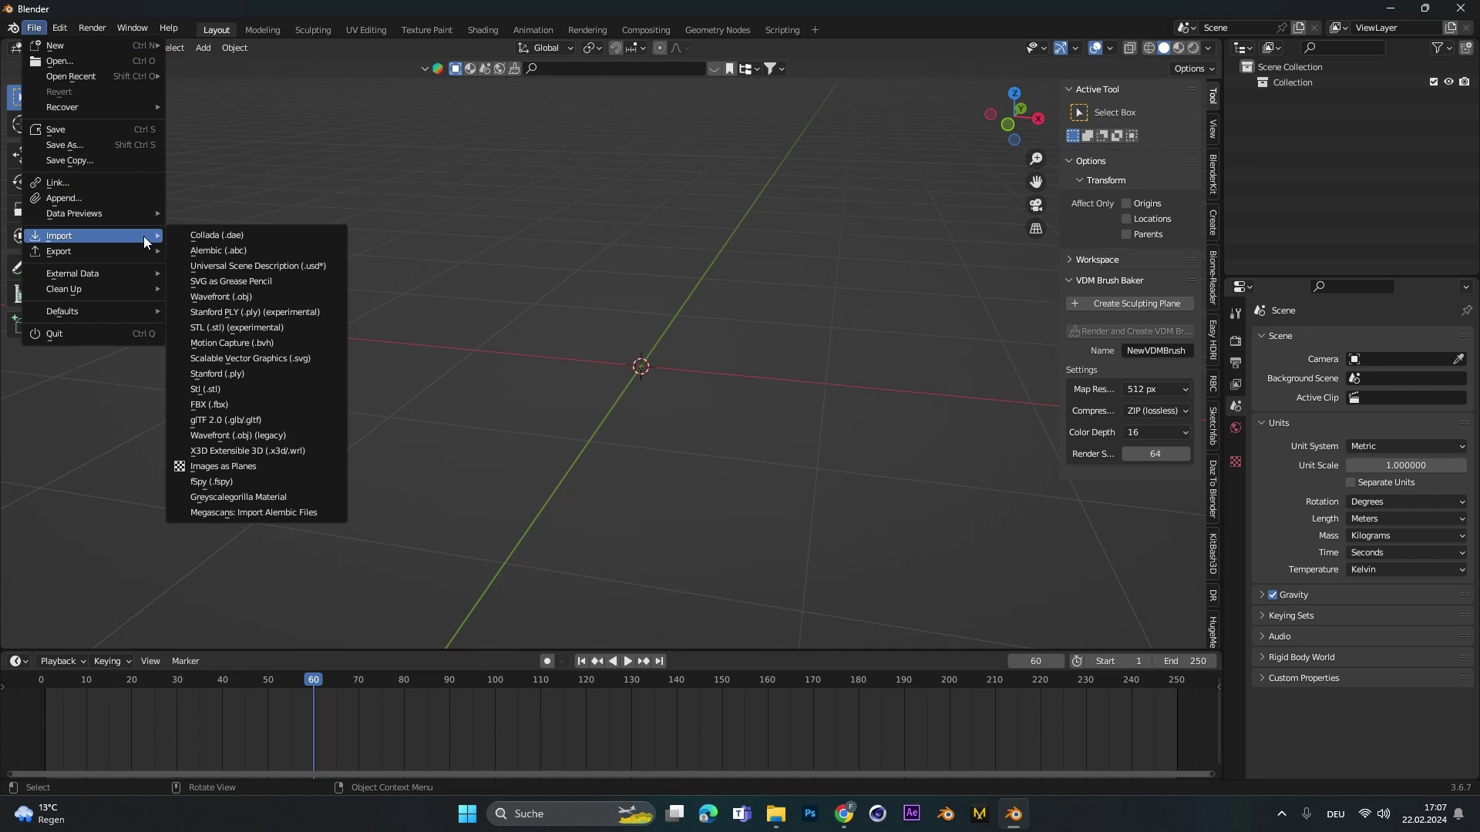
pyautogui.click(256, 405)
pyautogui.click(414, 606)
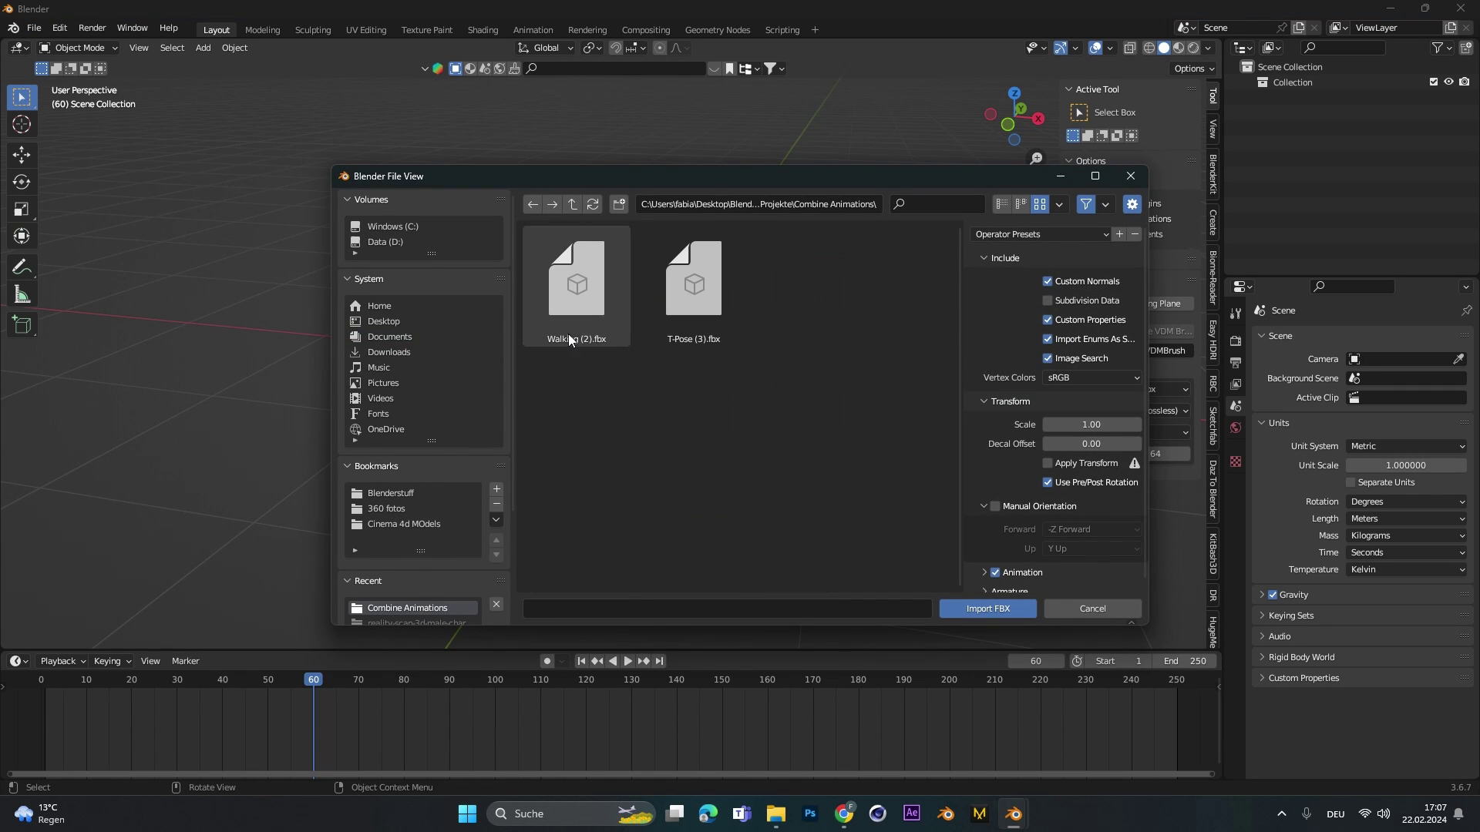
pyautogui.doubleClick(687, 312)
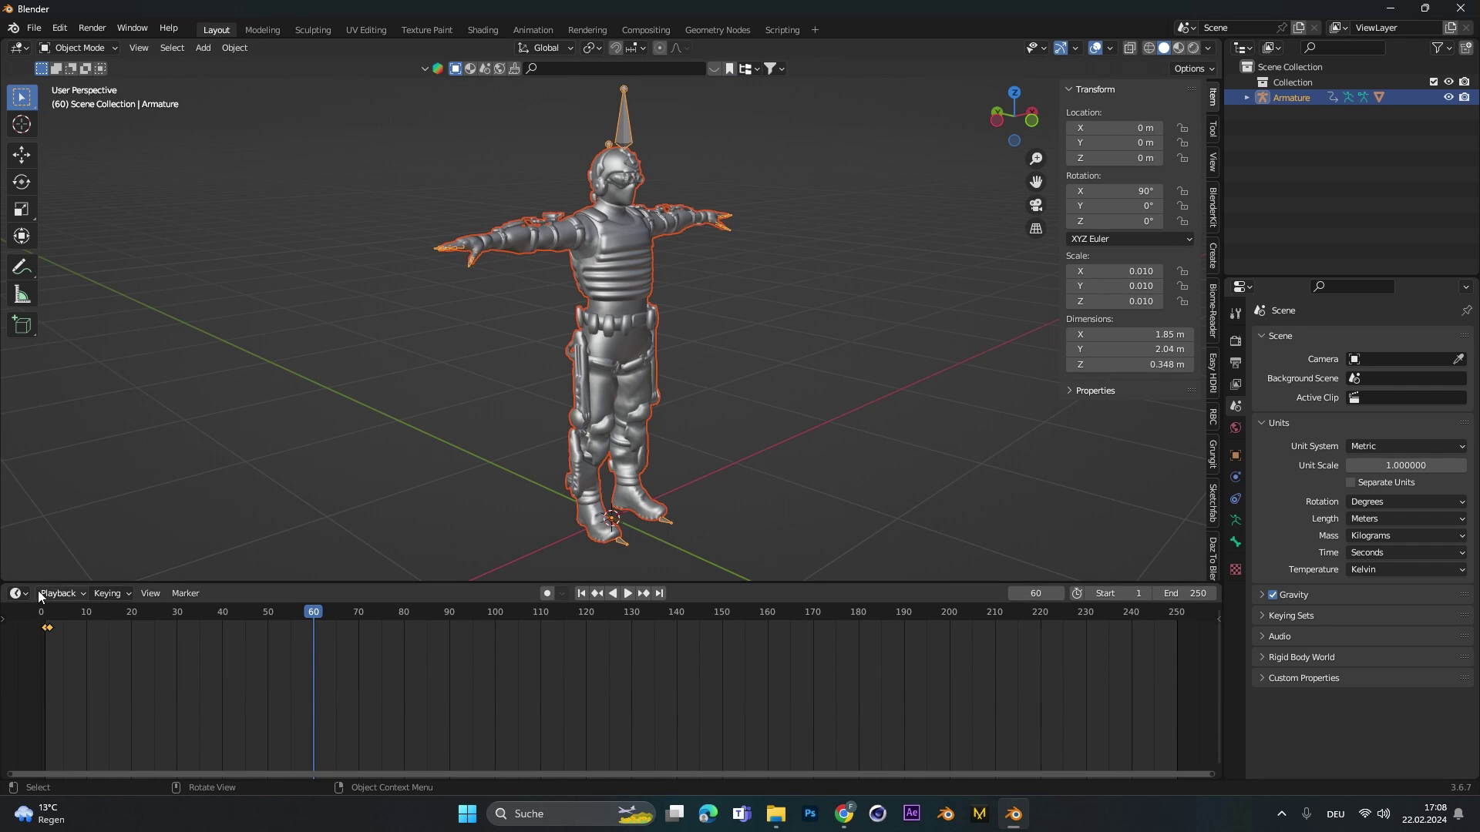
# Turn the timeline into a Dope Sheet in Action Editor mode.
pyautogui.click(18, 594)
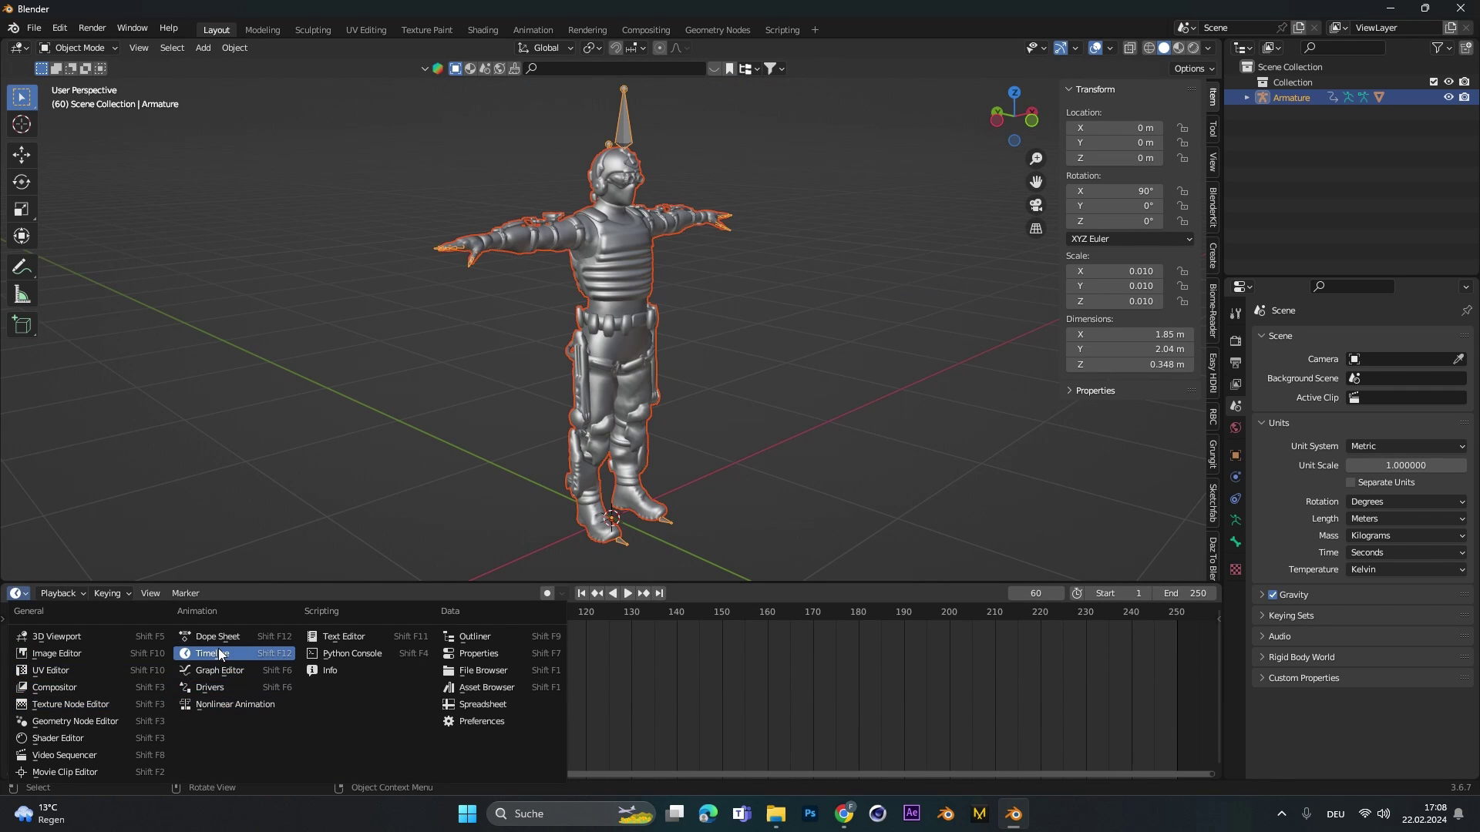
pyautogui.click(243, 640)
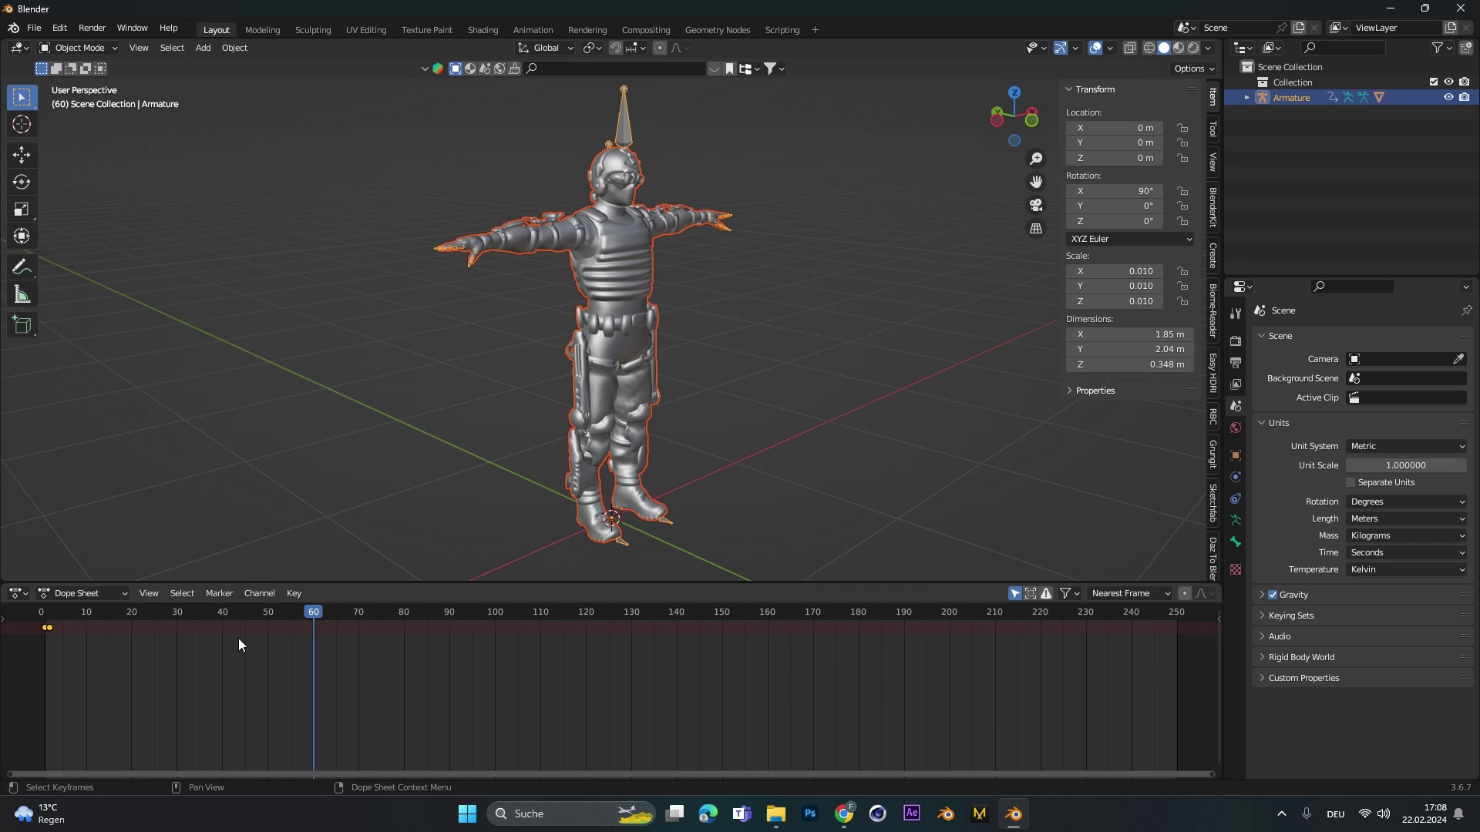
pyautogui.click(80, 595)
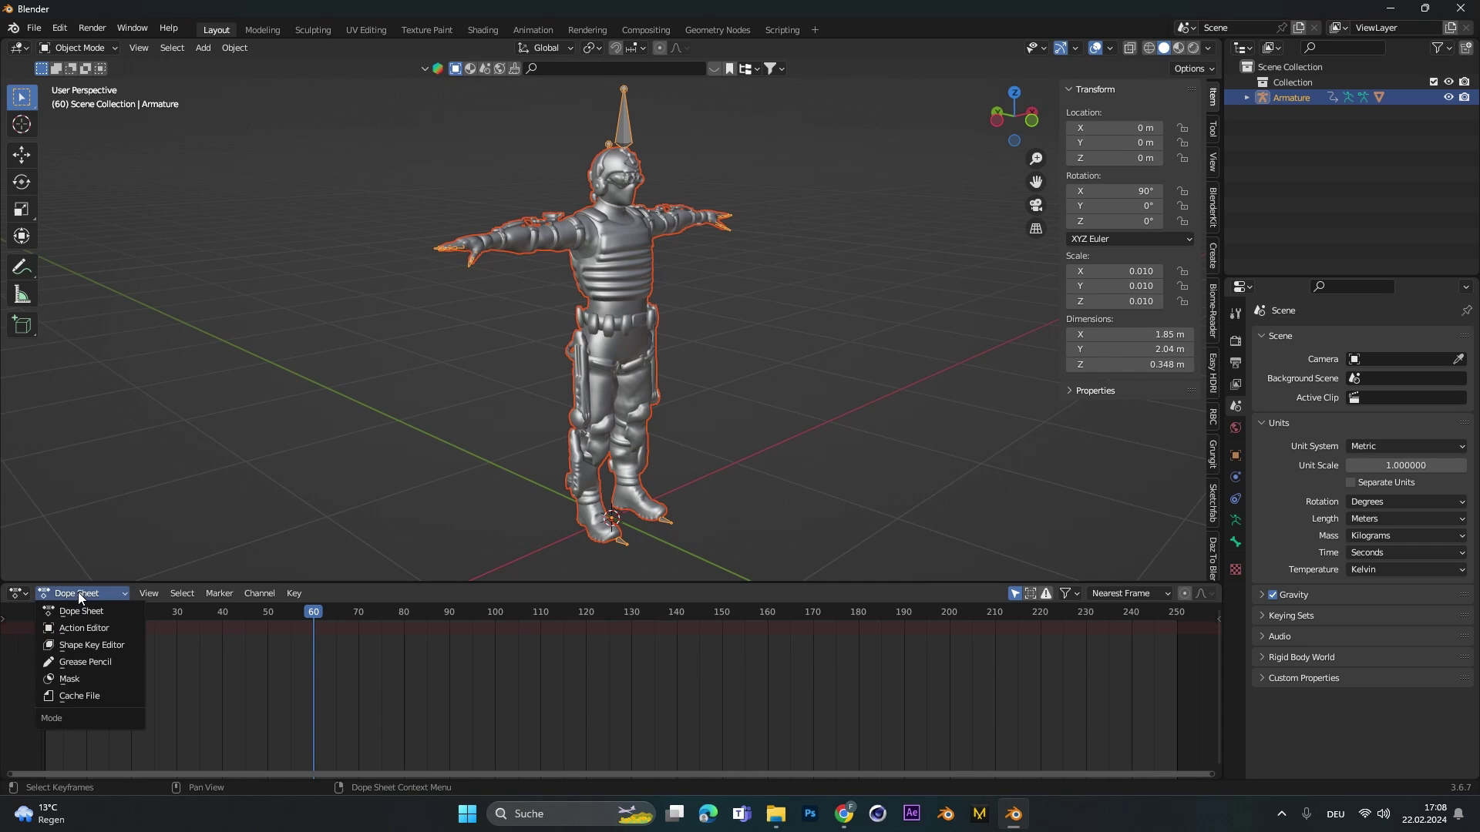
pyautogui.click(98, 630)
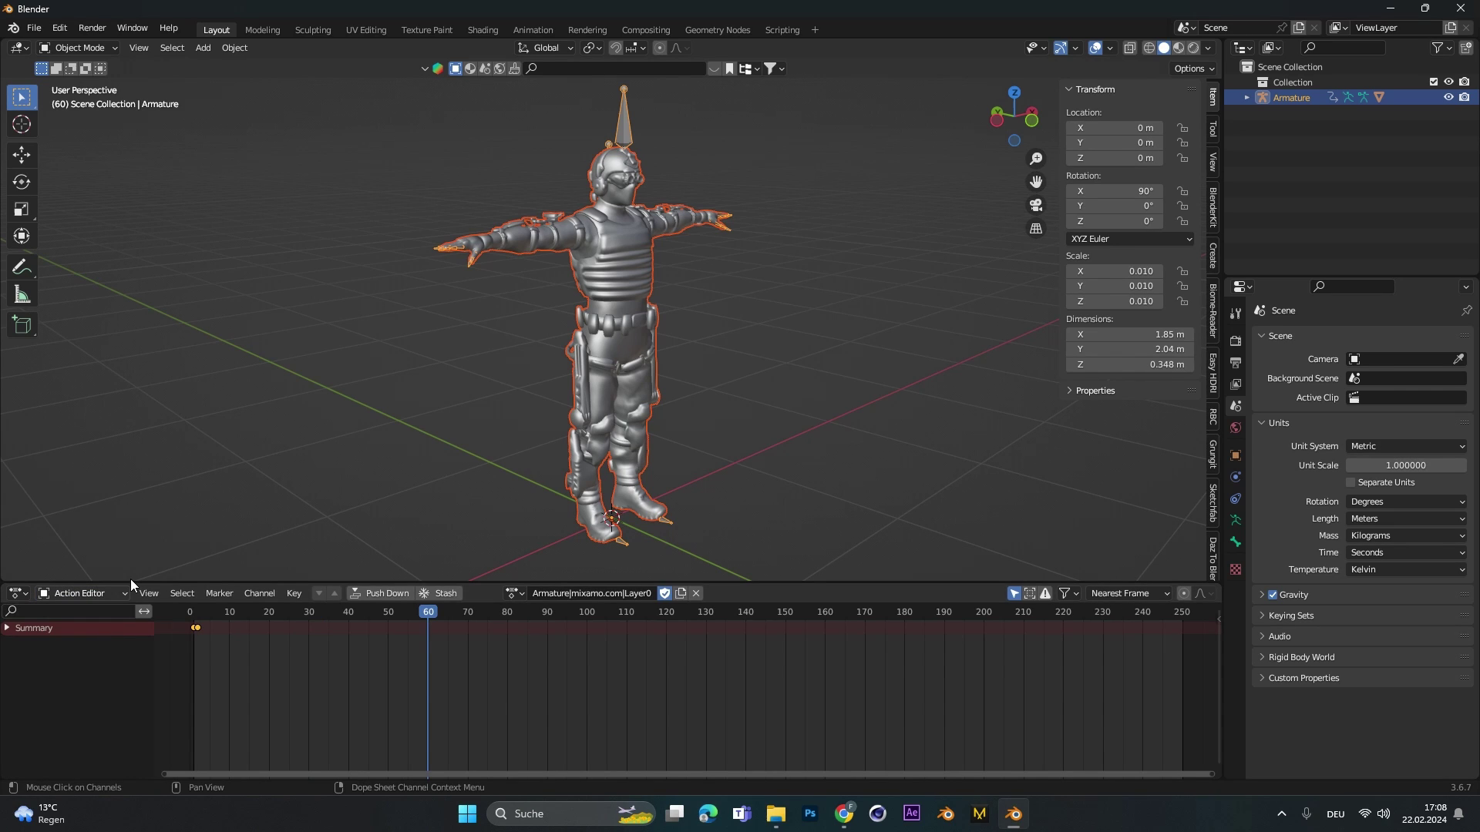
# Split the 3D viewport and make the new area a Nonlinear Animation editor.
pyautogui.moveTo(6, 580); pyautogui.dragTo(6, 407)
pyautogui.click(61, 419)
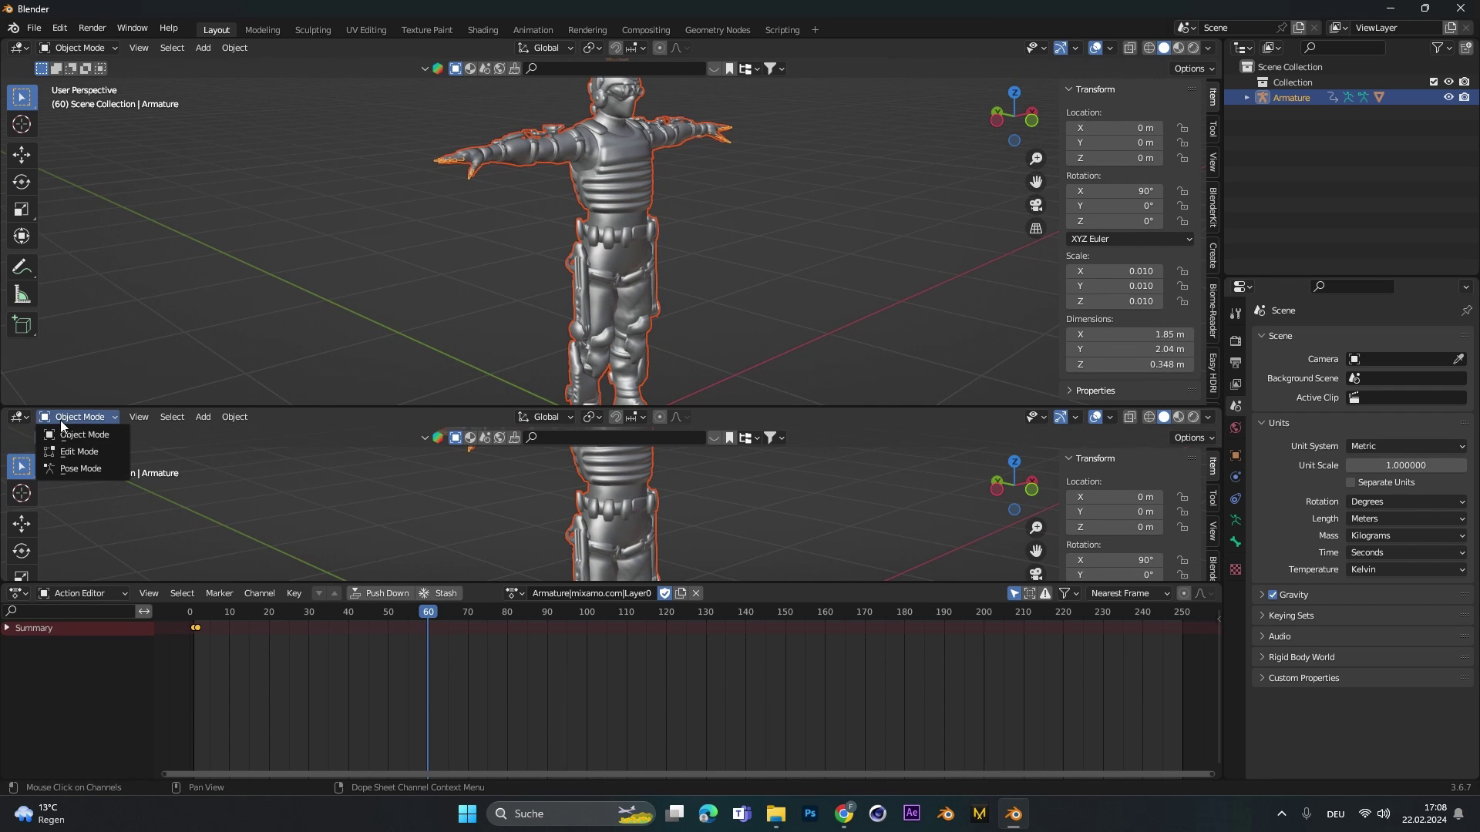
pyautogui.click(19, 417)
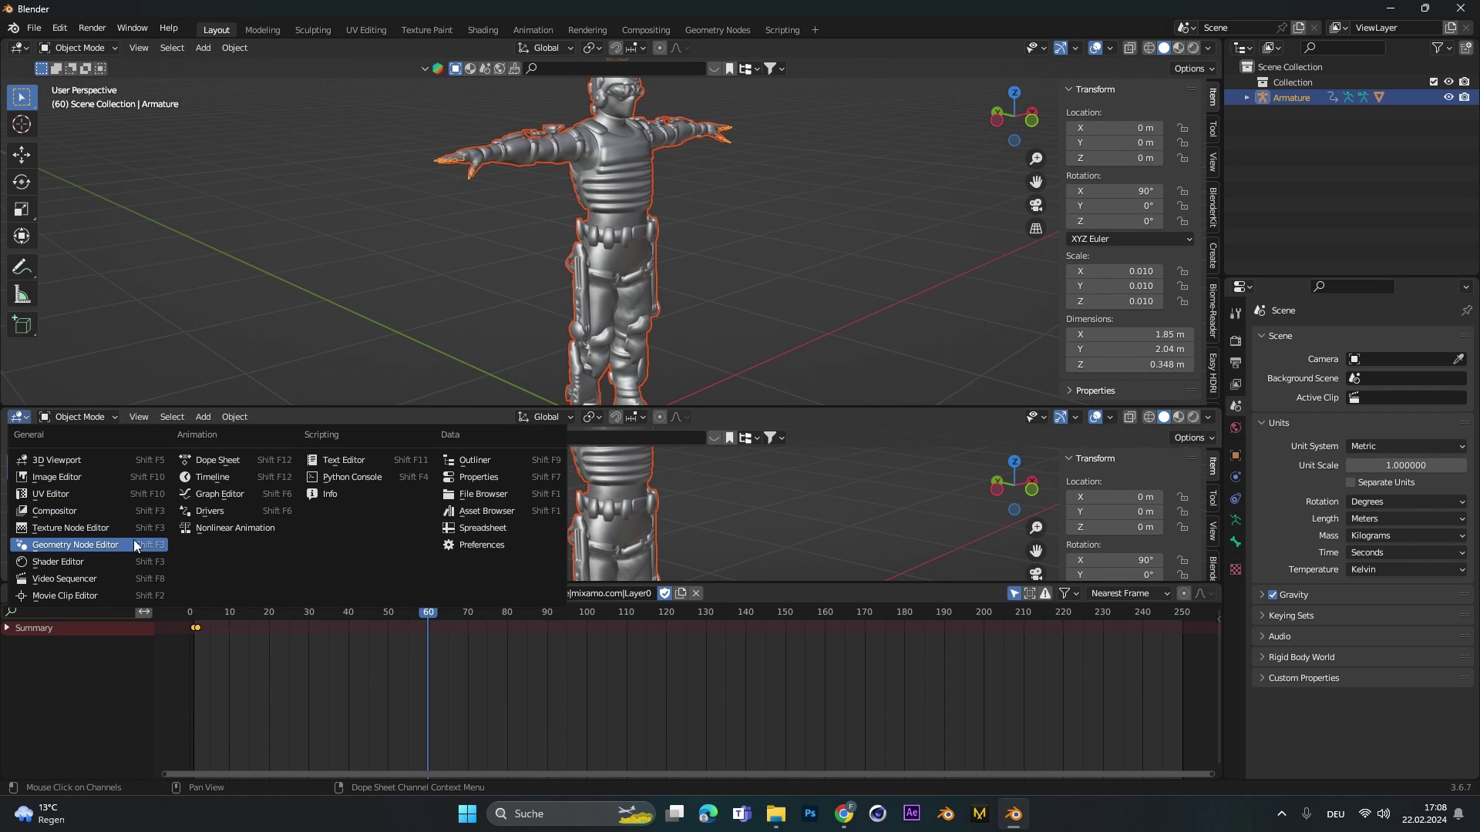
pyautogui.click(221, 531)
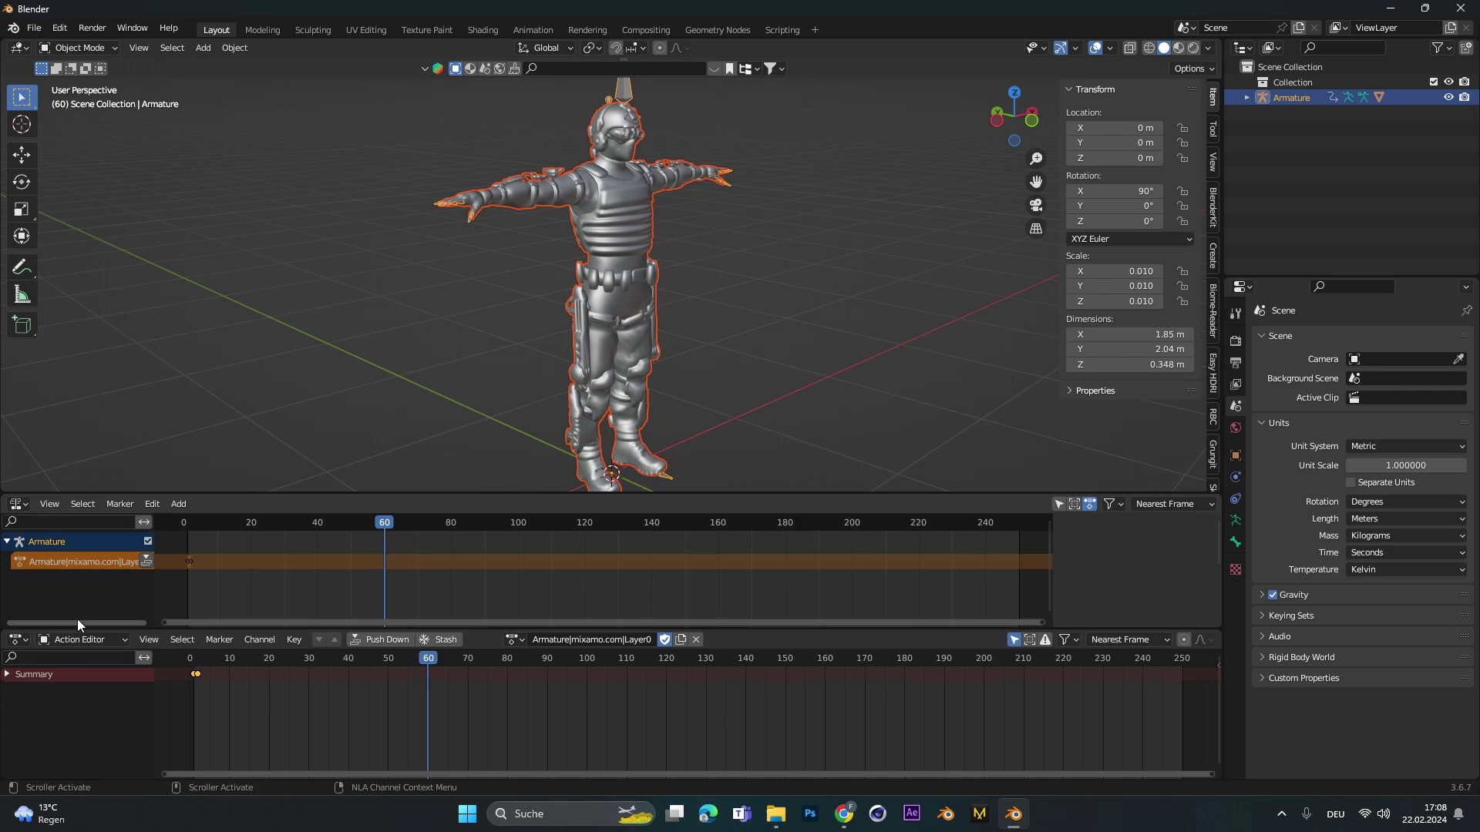
# Hold the T-pose key to about frame 29, rename the action Tpose, and start renaming the armature.
pyautogui.click(194, 675)
pyautogui.moveTo(201, 675); pyautogui.dragTo(265, 676)
pyautogui.click(554, 639)
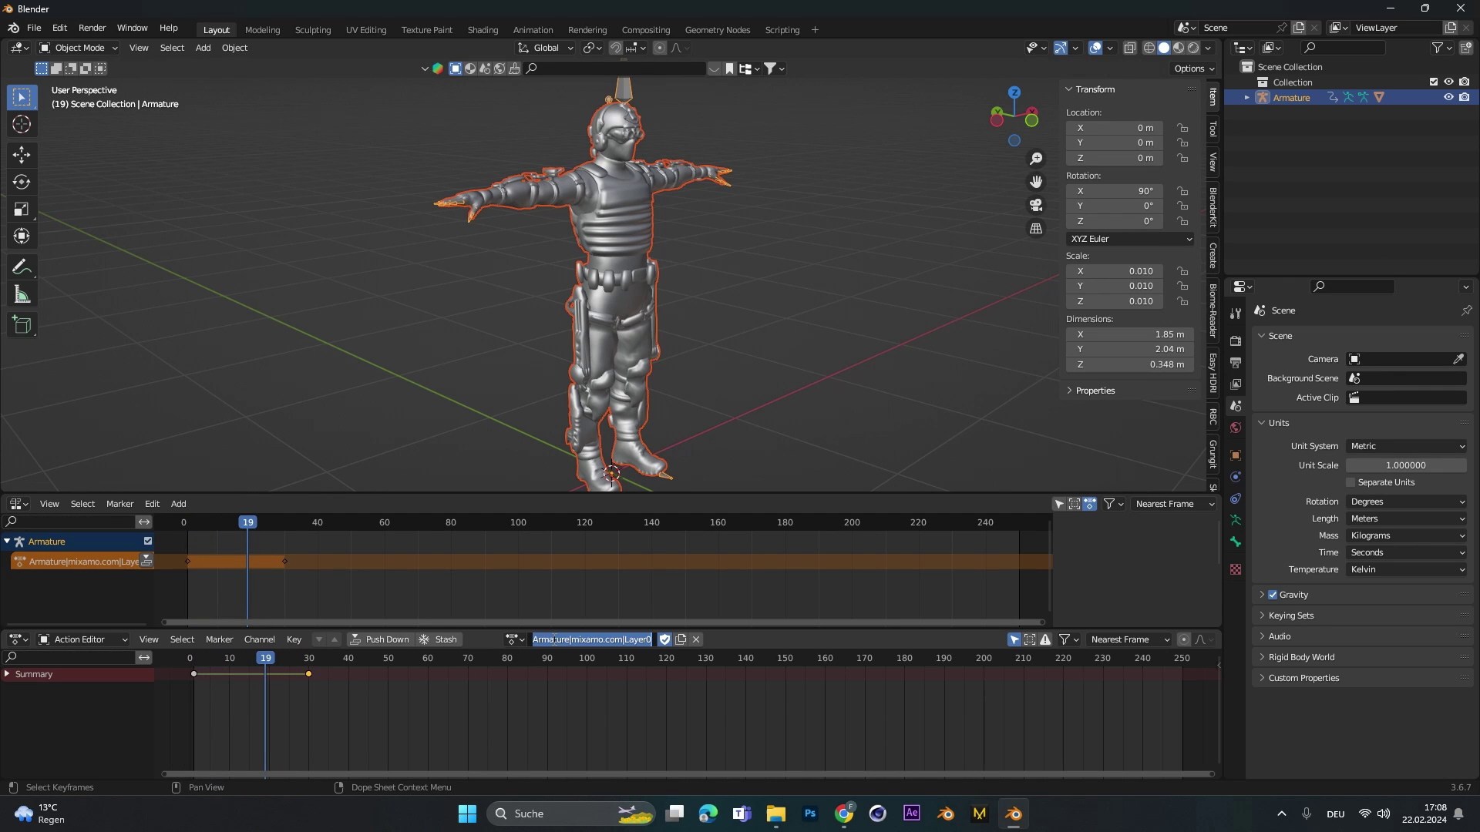
pyautogui.write('Tpose')
pyautogui.press('Return')
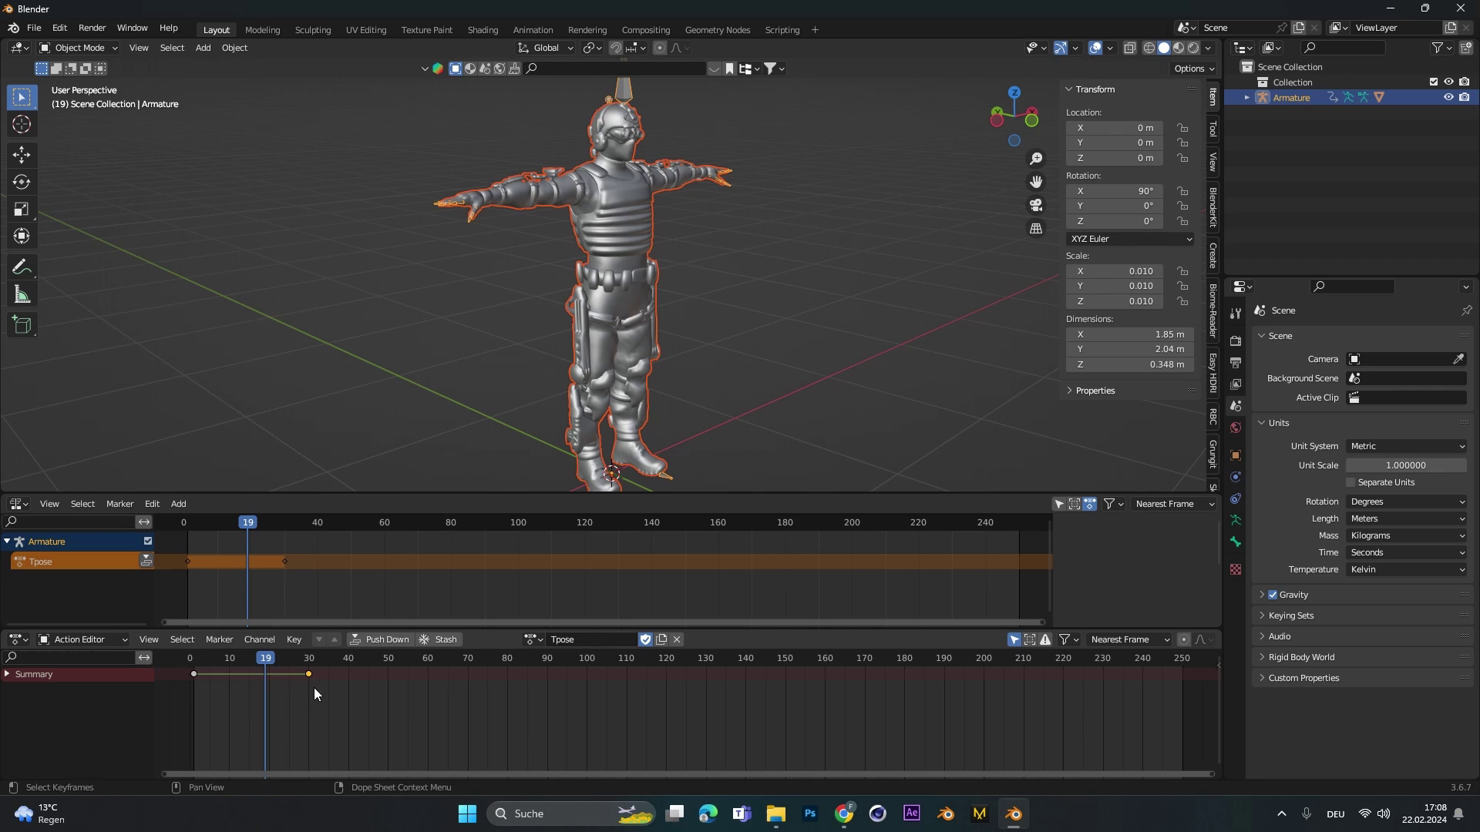
pyautogui.doubleClick(1293, 96)
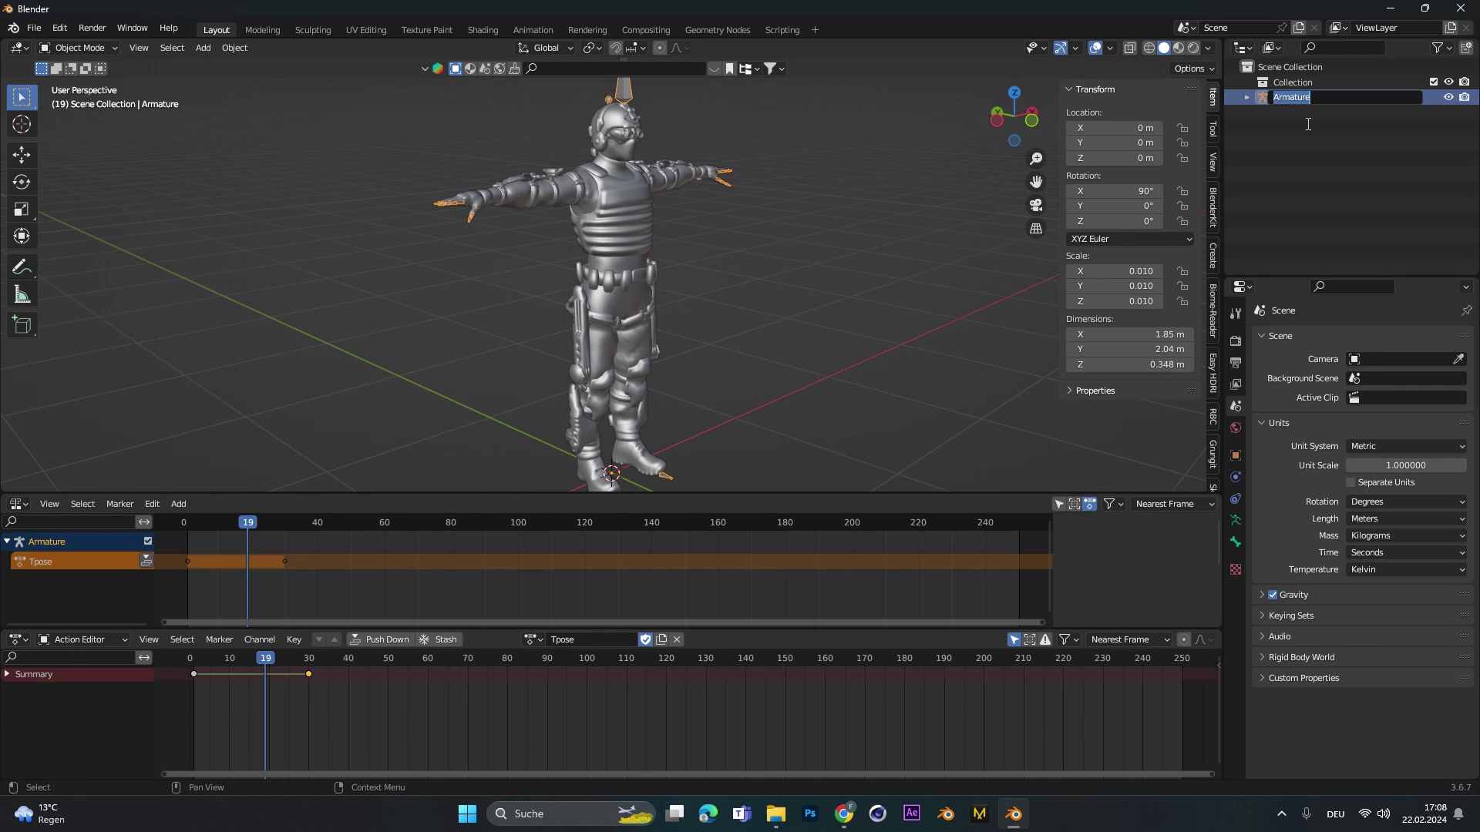
# Name the armature Tpose and push the Tpose action down into an NLA strip.
pyautogui.write('Tpose')
pyautogui.press('Return')
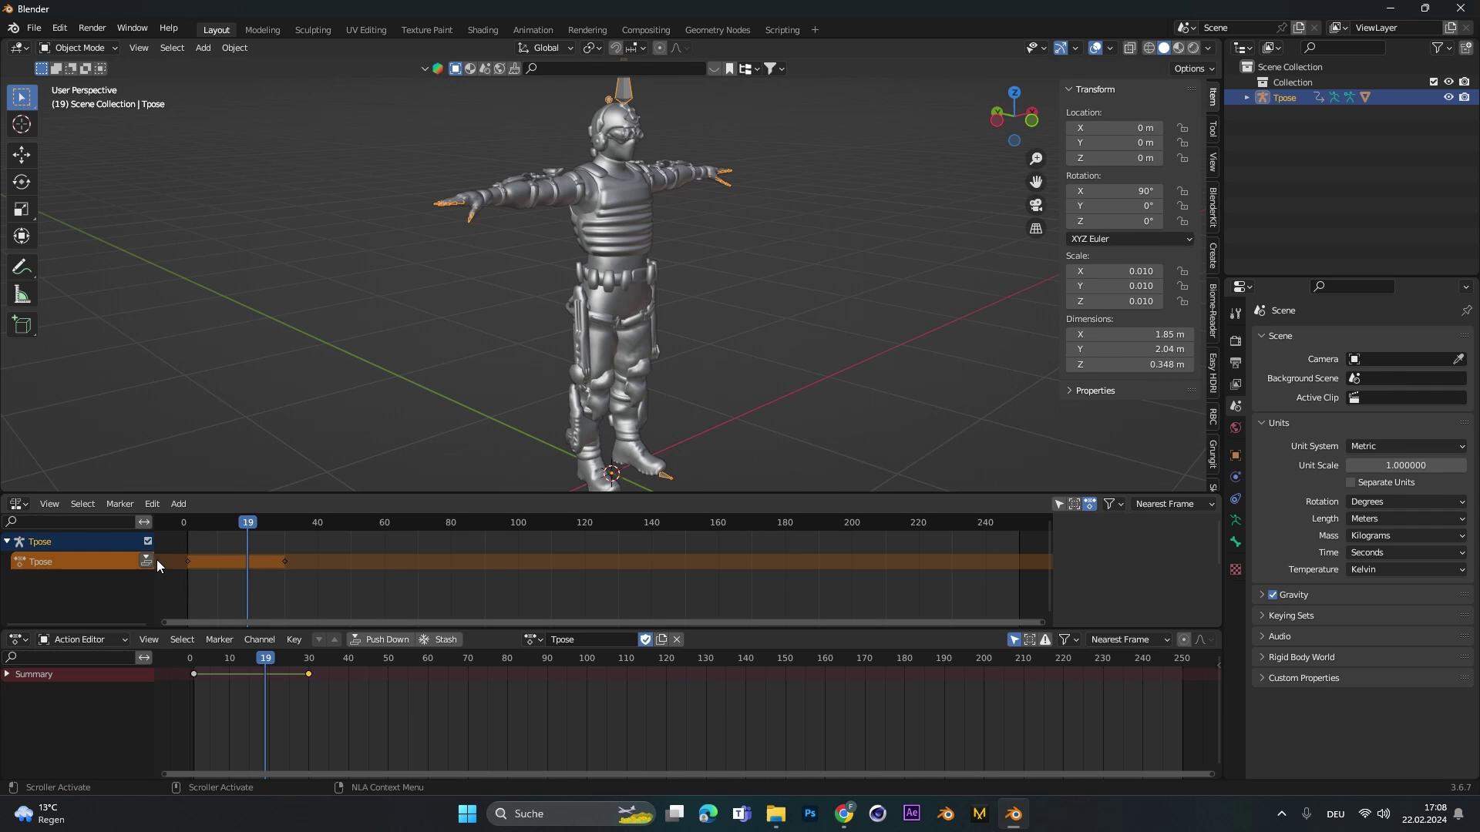
pyautogui.click(368, 636)
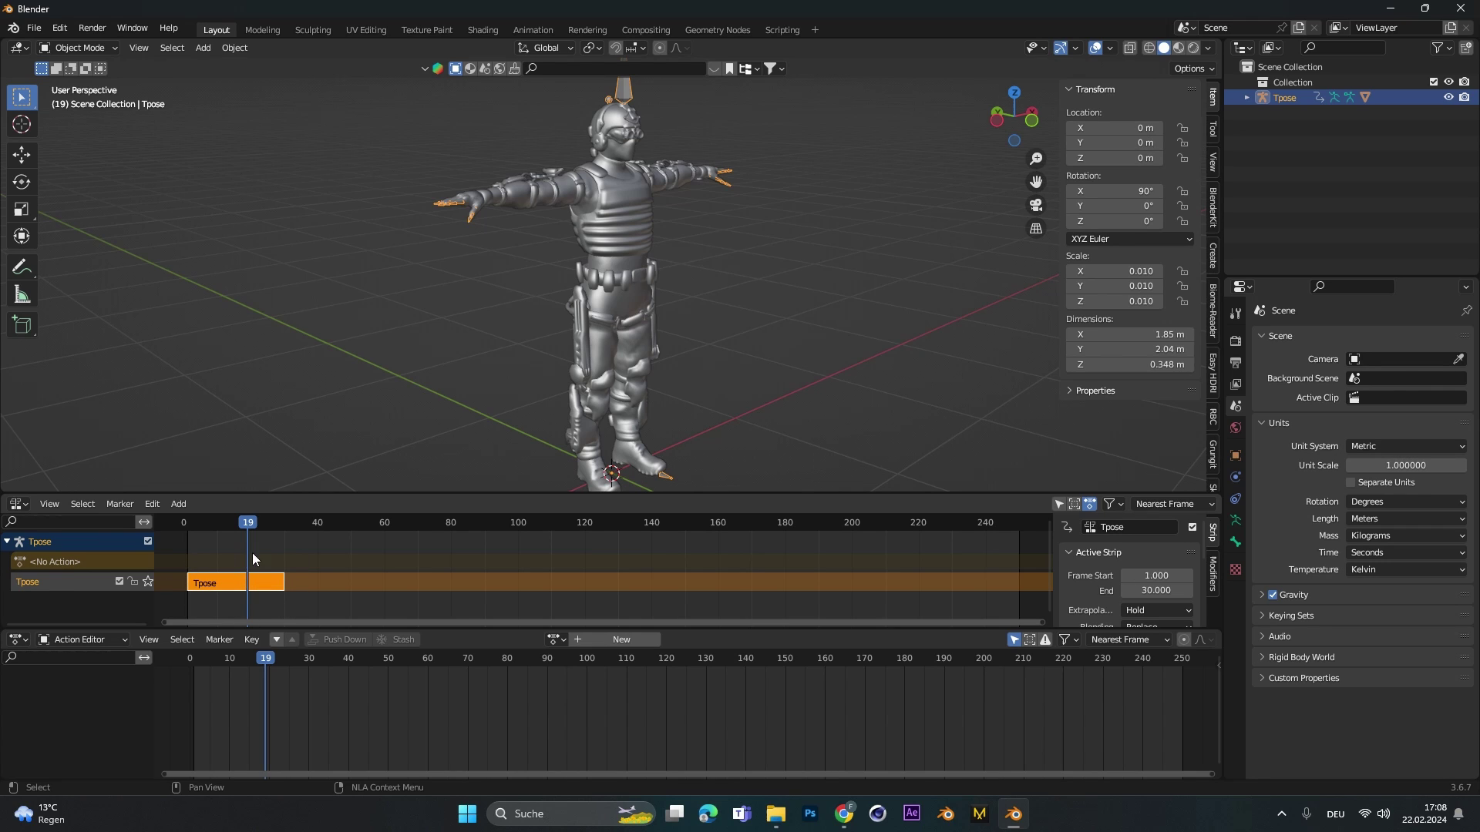
# Undo the accidental strip move and scrub the timeline to check the pose.
pyautogui.moveTo(234, 534); pyautogui.dragTo(407, 594)
pyautogui.hotkey('ctrl', 'z')
pyautogui.moveTo(216, 528); pyautogui.dragTo(241, 540)
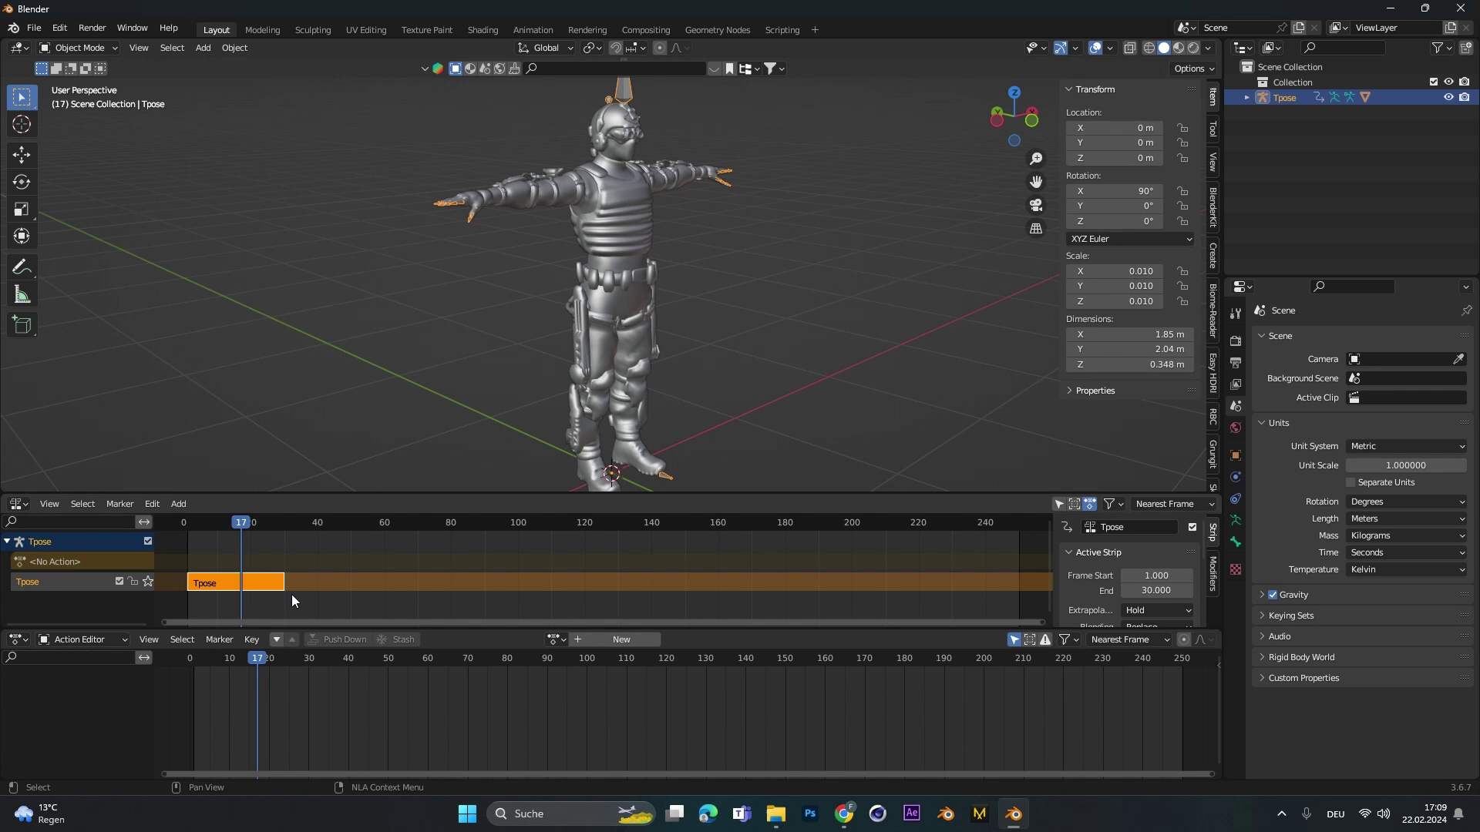
pyautogui.click(193, 530)
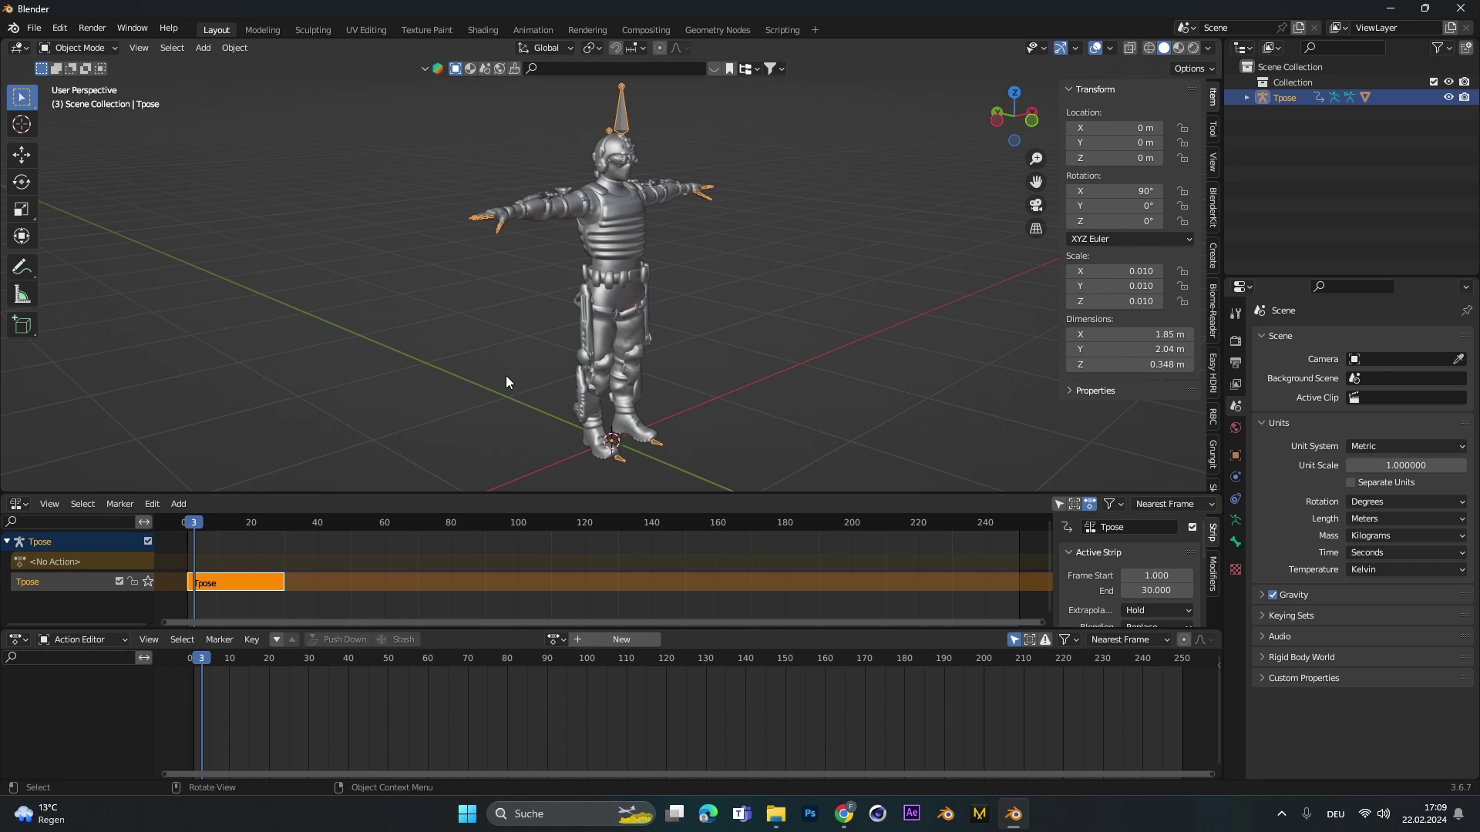
# Import Walking (2).fbx as a second armature with its mixamo.com Layer0 action.
pyautogui.moveTo(505, 376); pyautogui.dragTo(520, 351, button='middle')
pyautogui.click(34, 28)
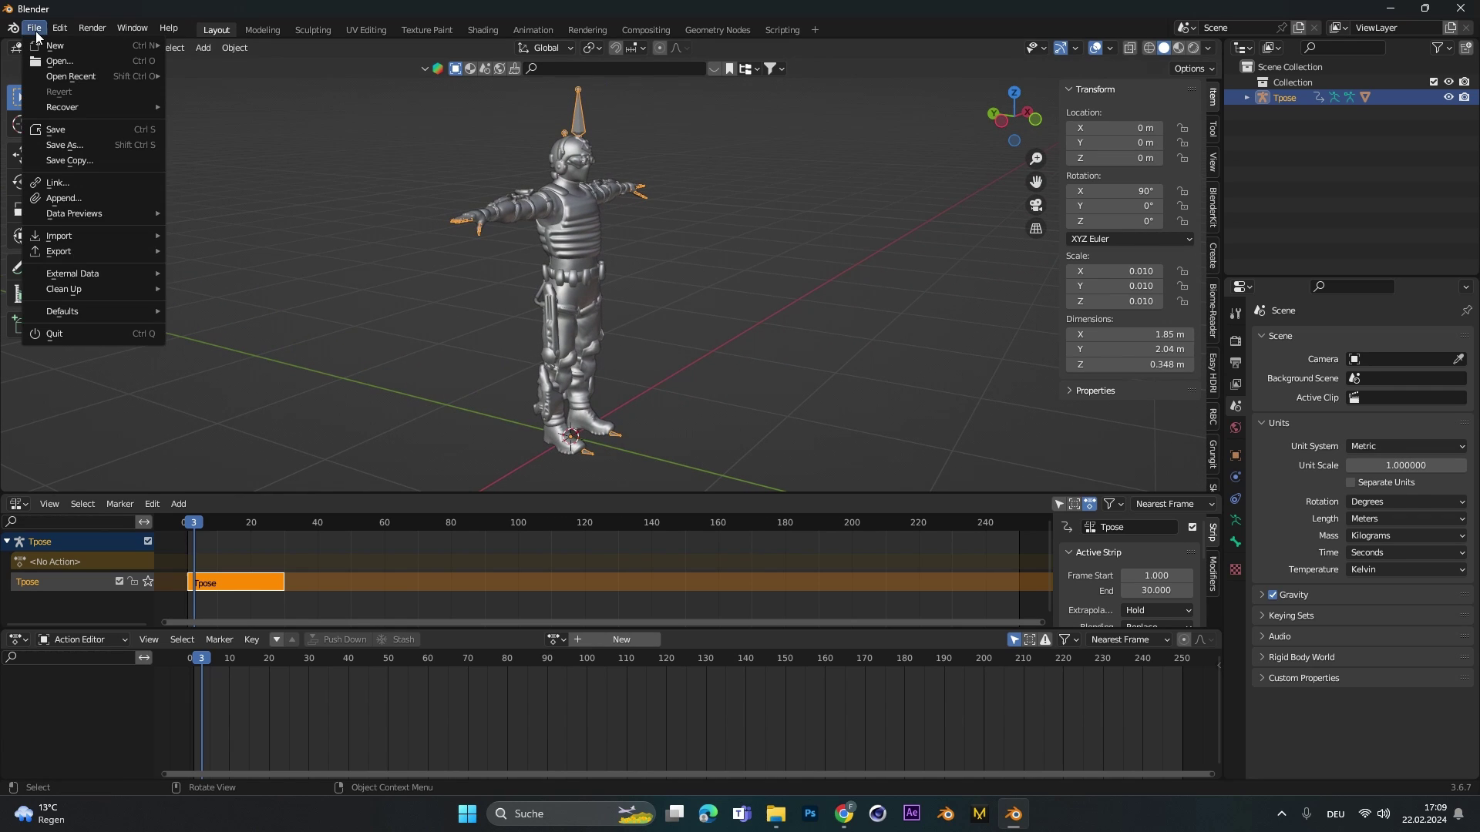
pyautogui.moveTo(90, 233)
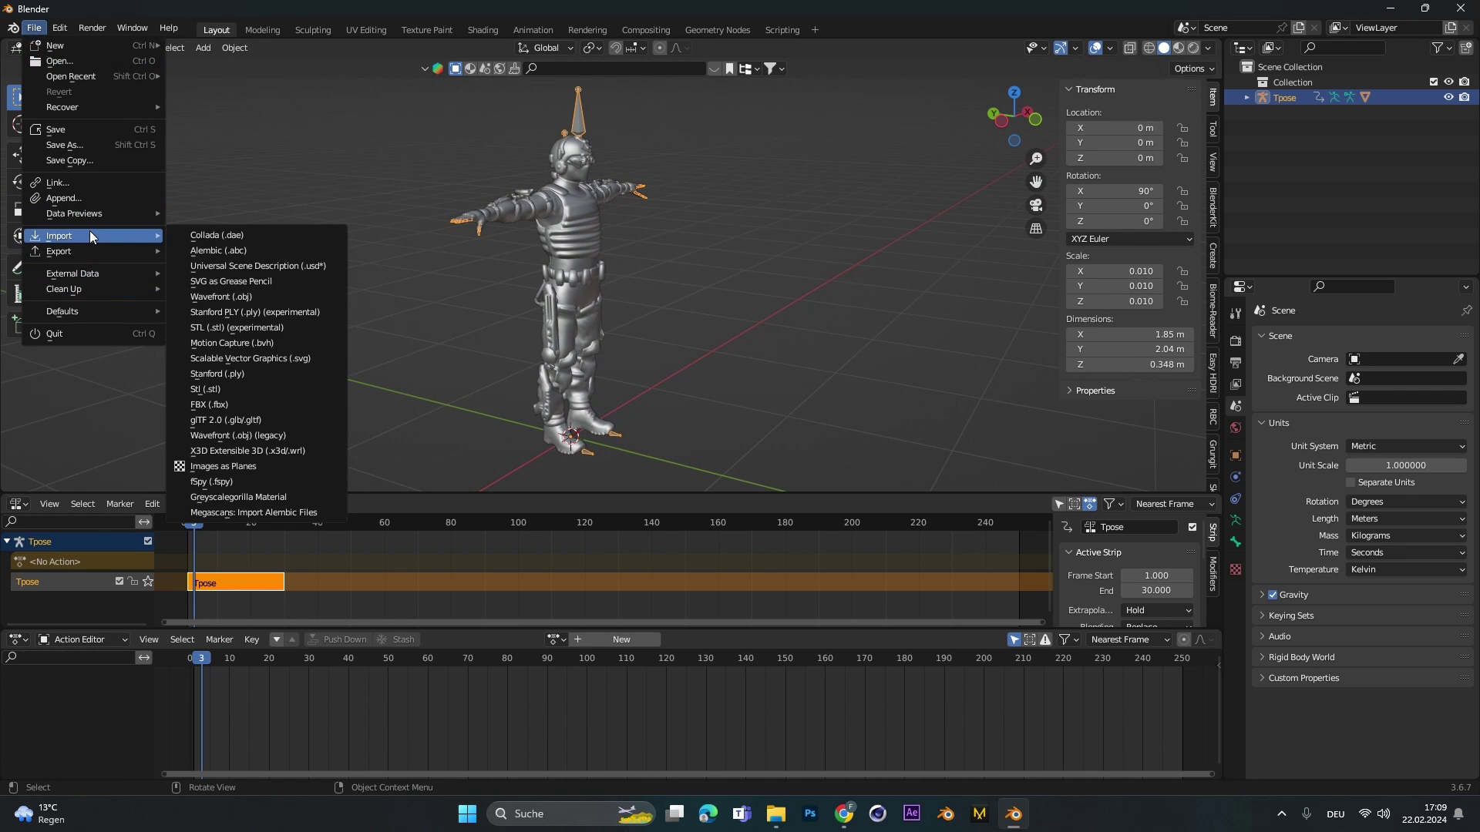
pyautogui.click(249, 399)
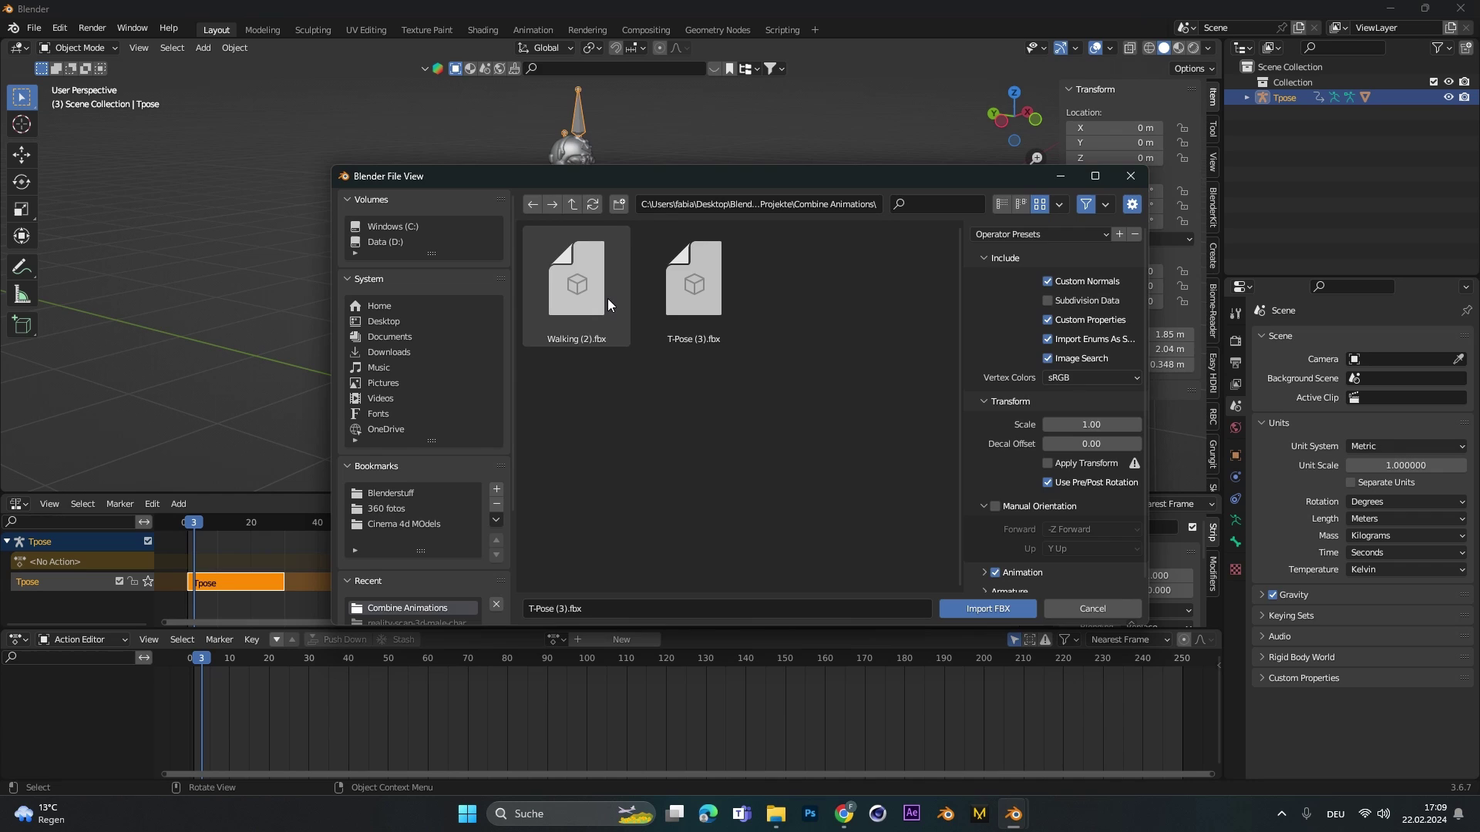
pyautogui.doubleClick(607, 298)
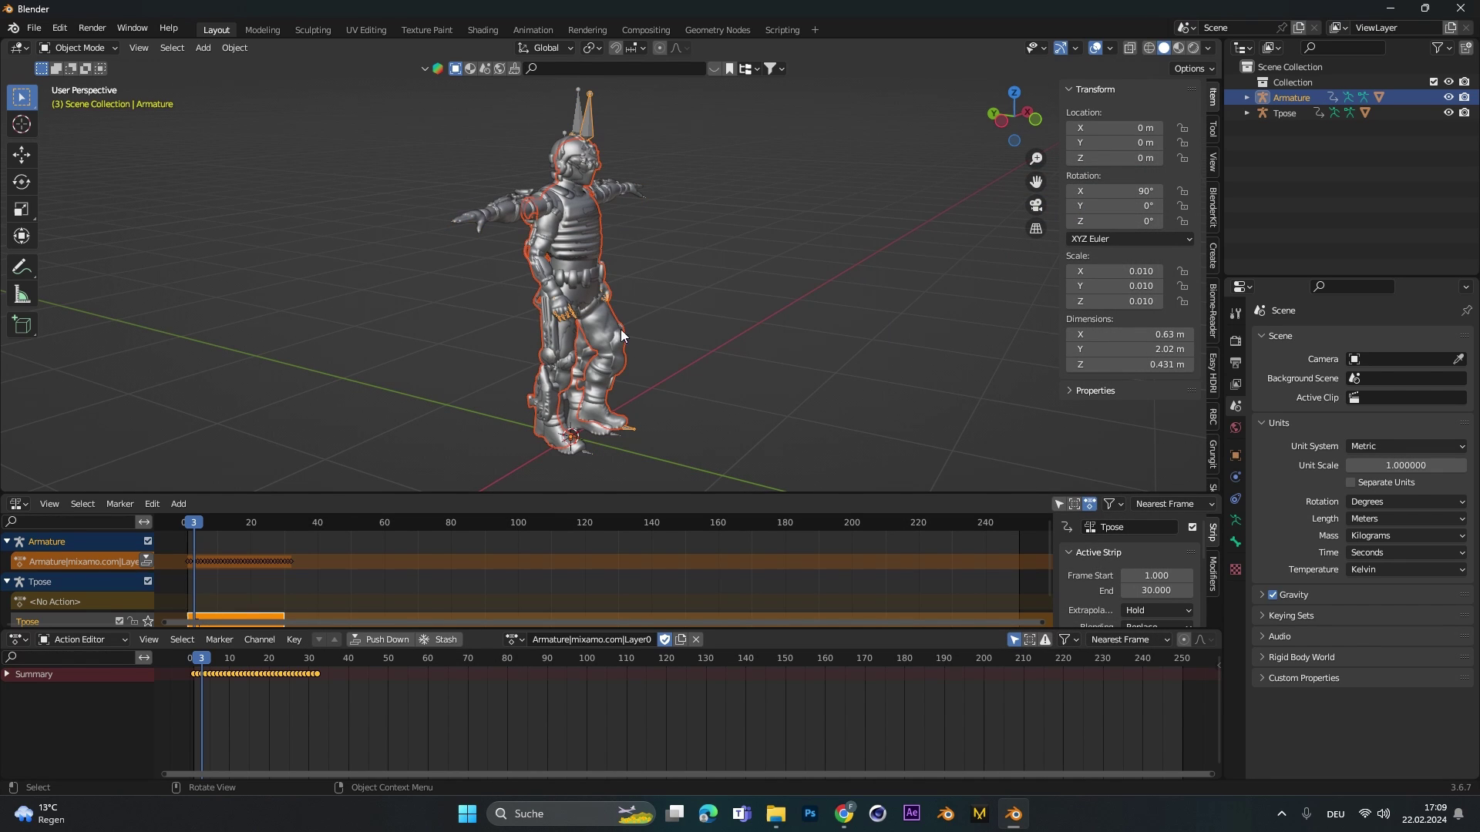
pyautogui.moveTo(621, 330); pyautogui.dragTo(704, 228, button='middle')
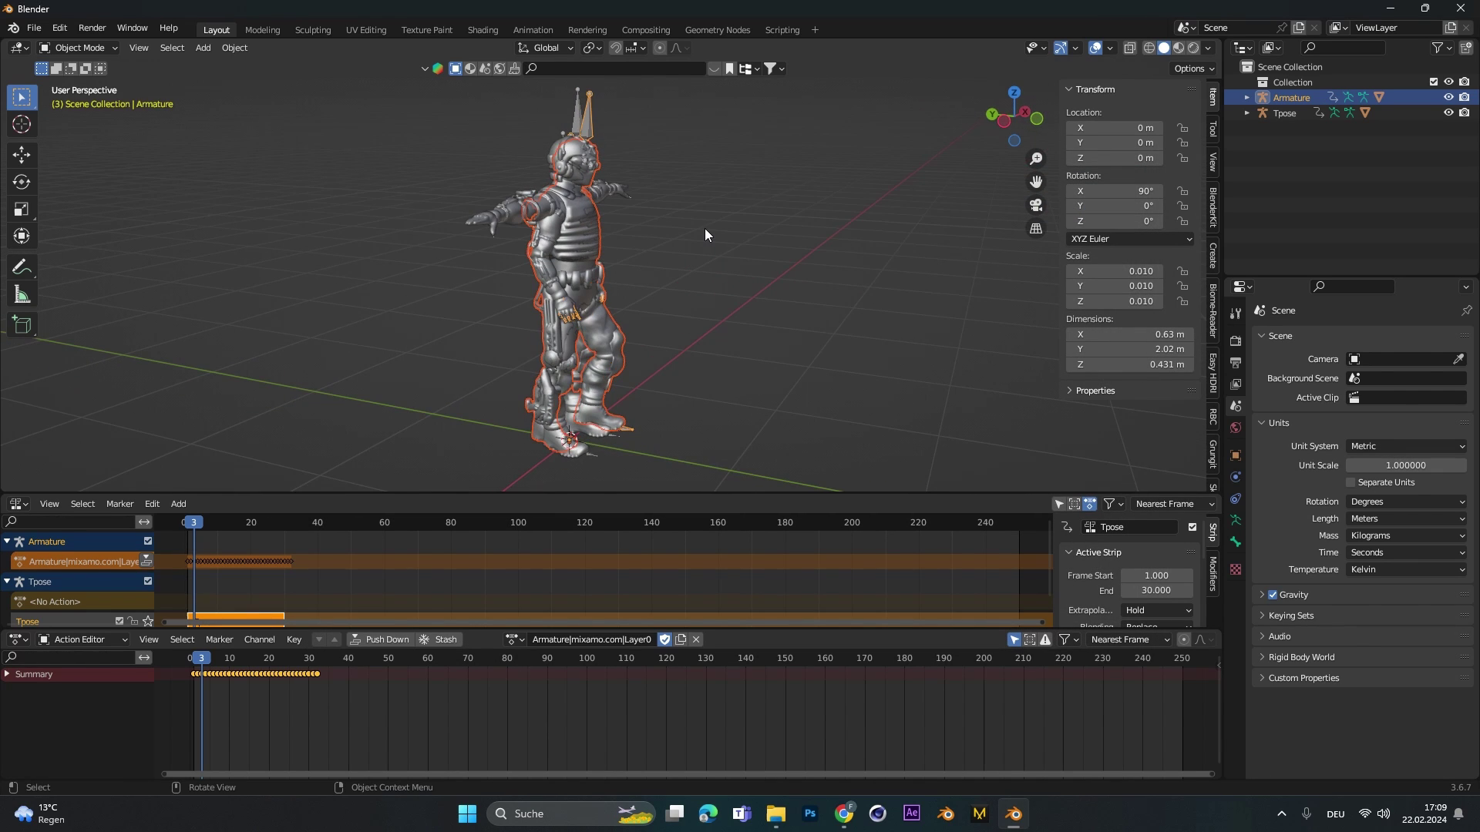
# Rename the imported armature Walking and its action walking.
pyautogui.doubleClick(1293, 99)
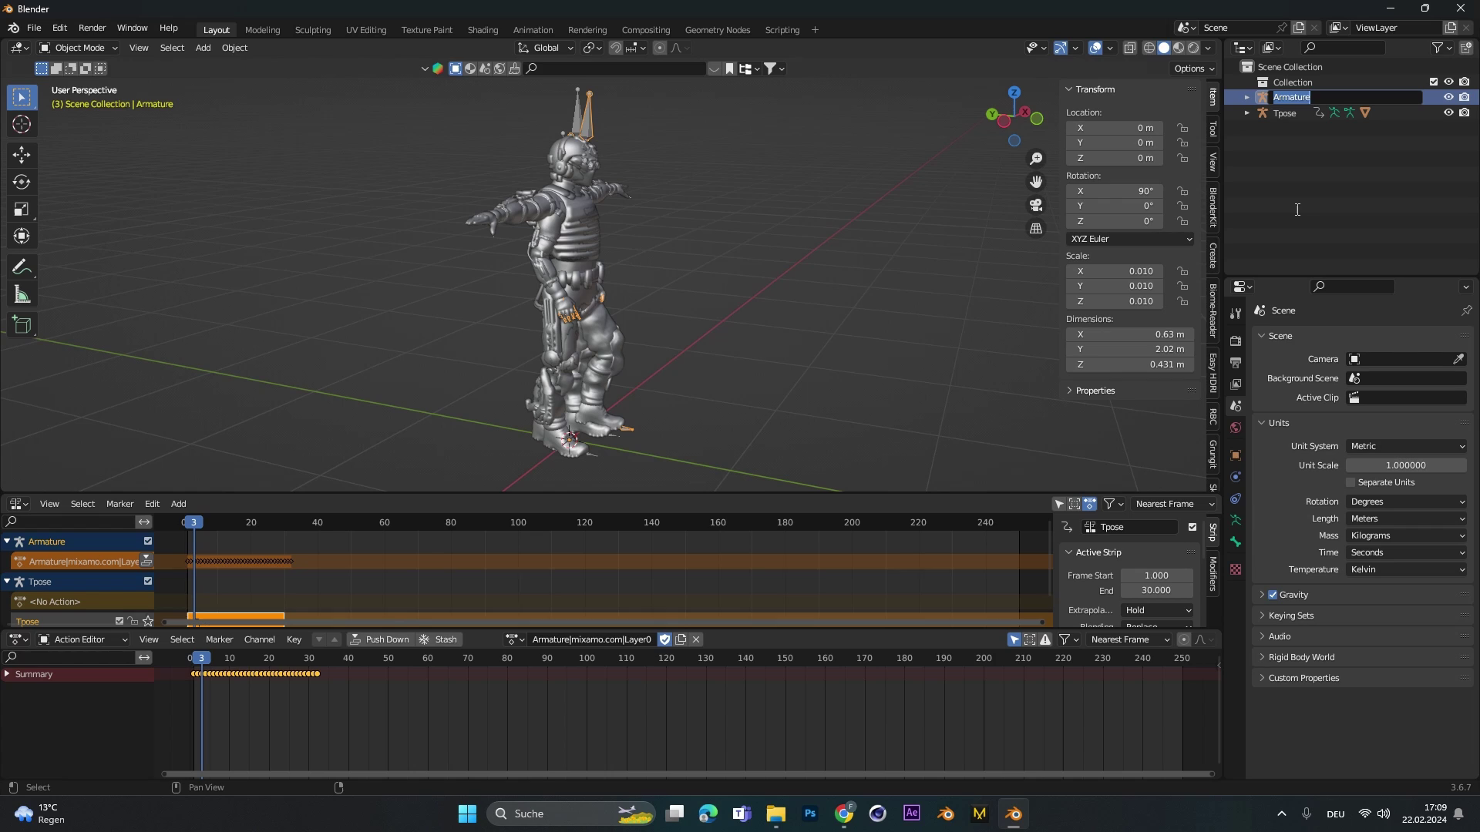
pyautogui.write('Walking')
pyautogui.press('Return')
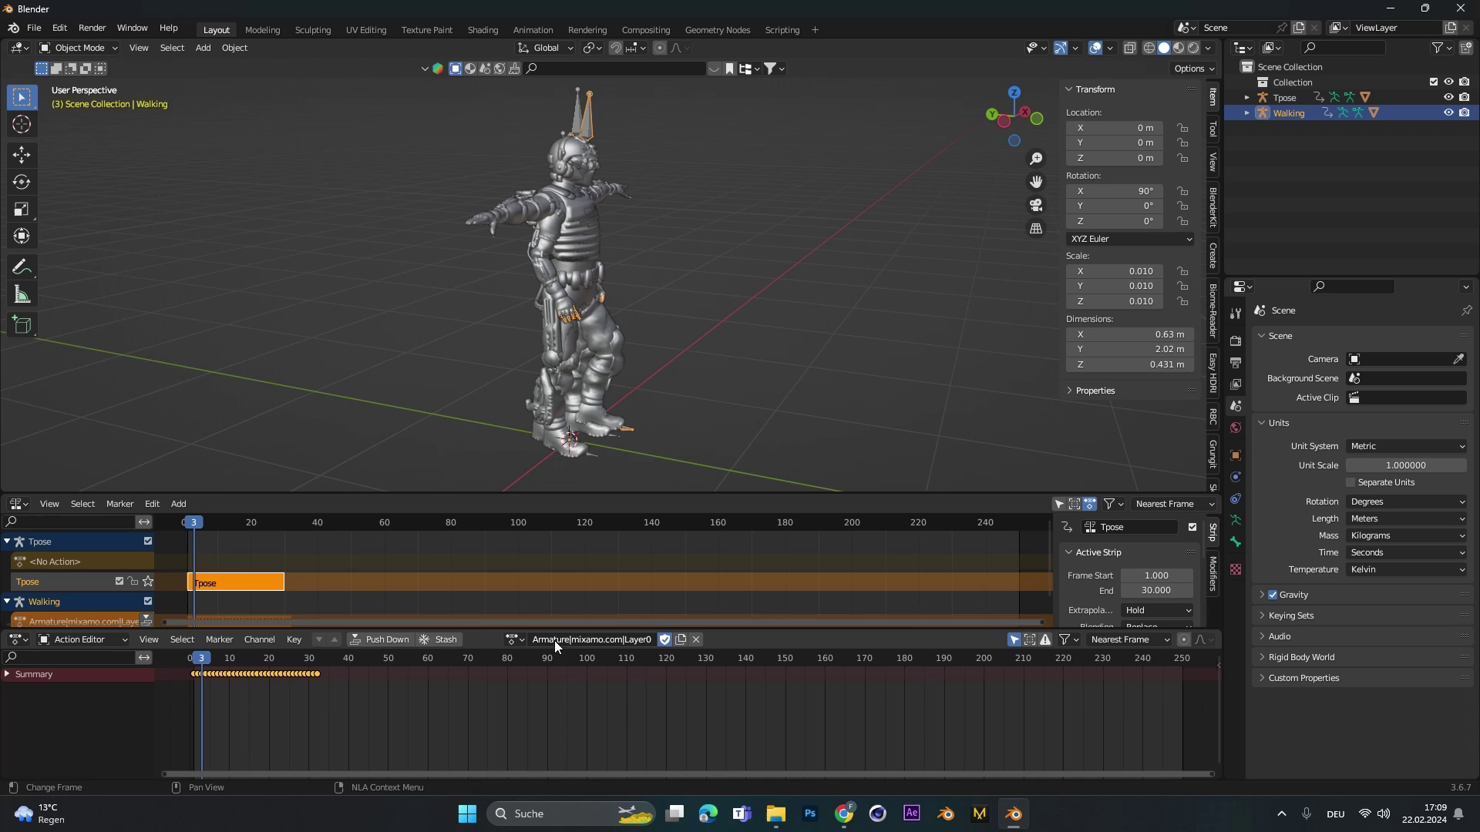
pyautogui.click(636, 639)
pyautogui.write('walking')
pyautogui.press('Return')
# Hide the Walking object using its eye icon in the Outliner.
pyautogui.moveTo(679, 416); pyautogui.dragTo(733, 317, button='middle')
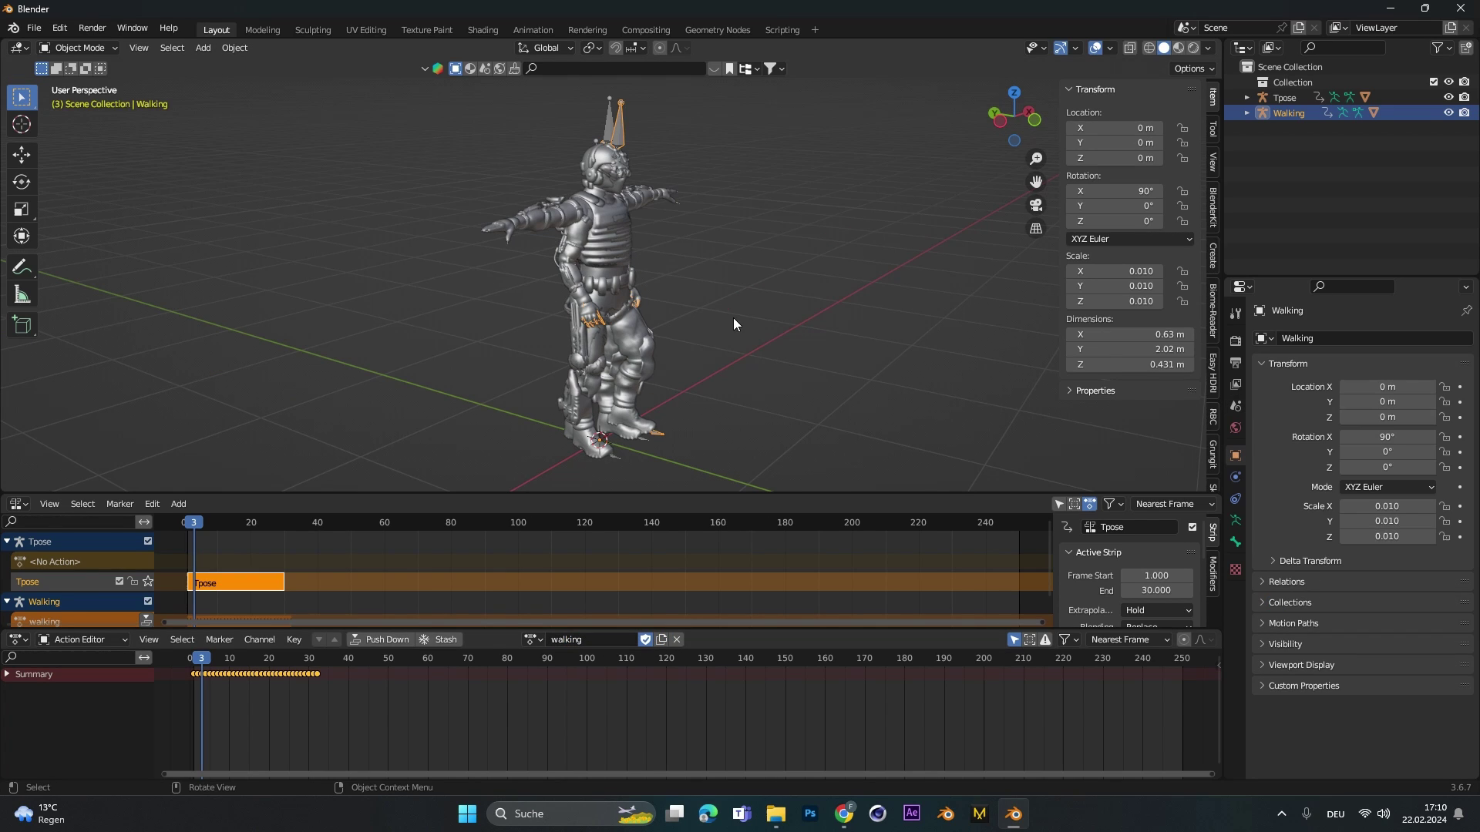
pyautogui.click(1448, 113)
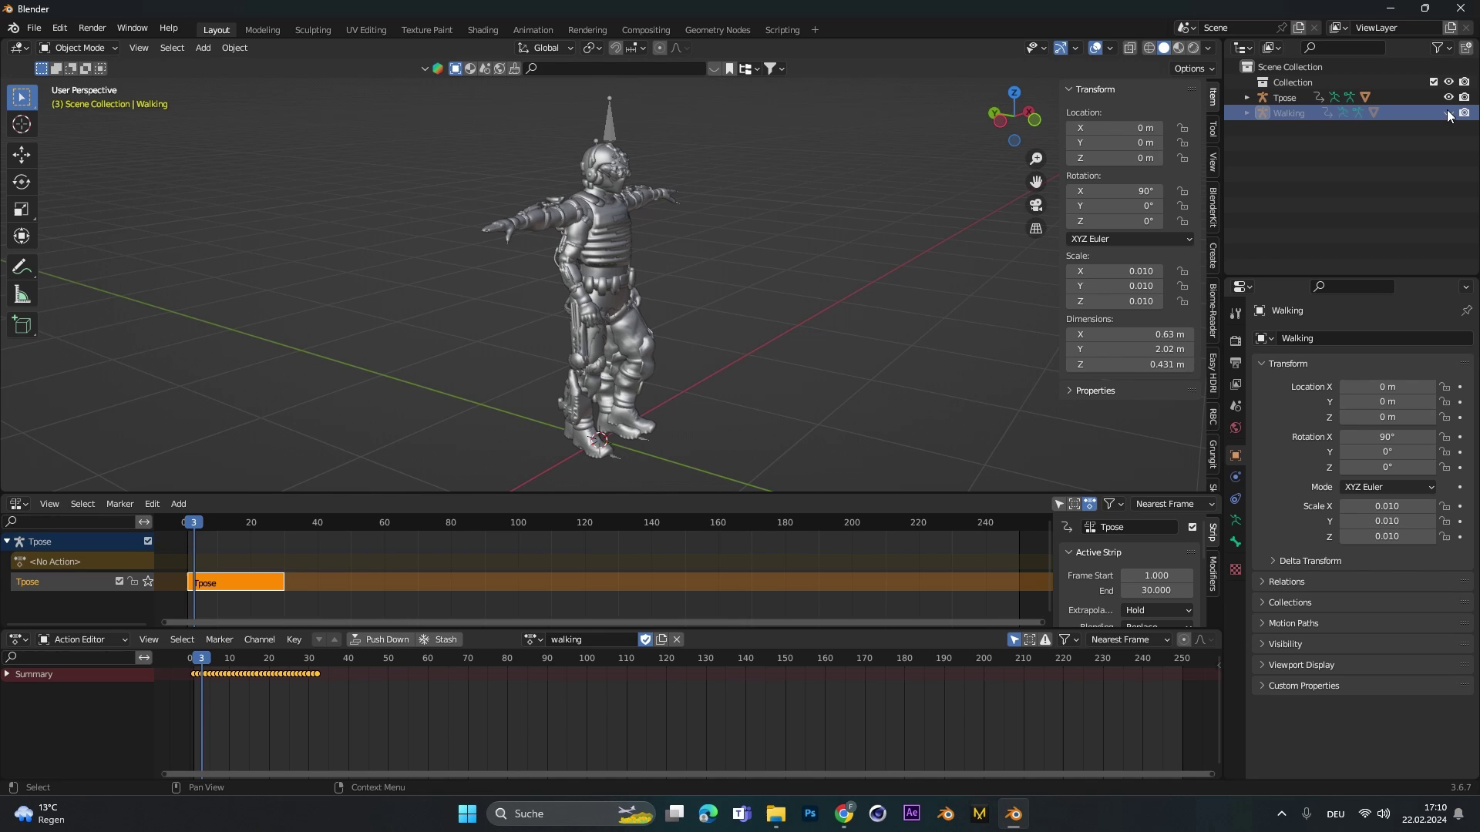
pyautogui.click(1246, 113)
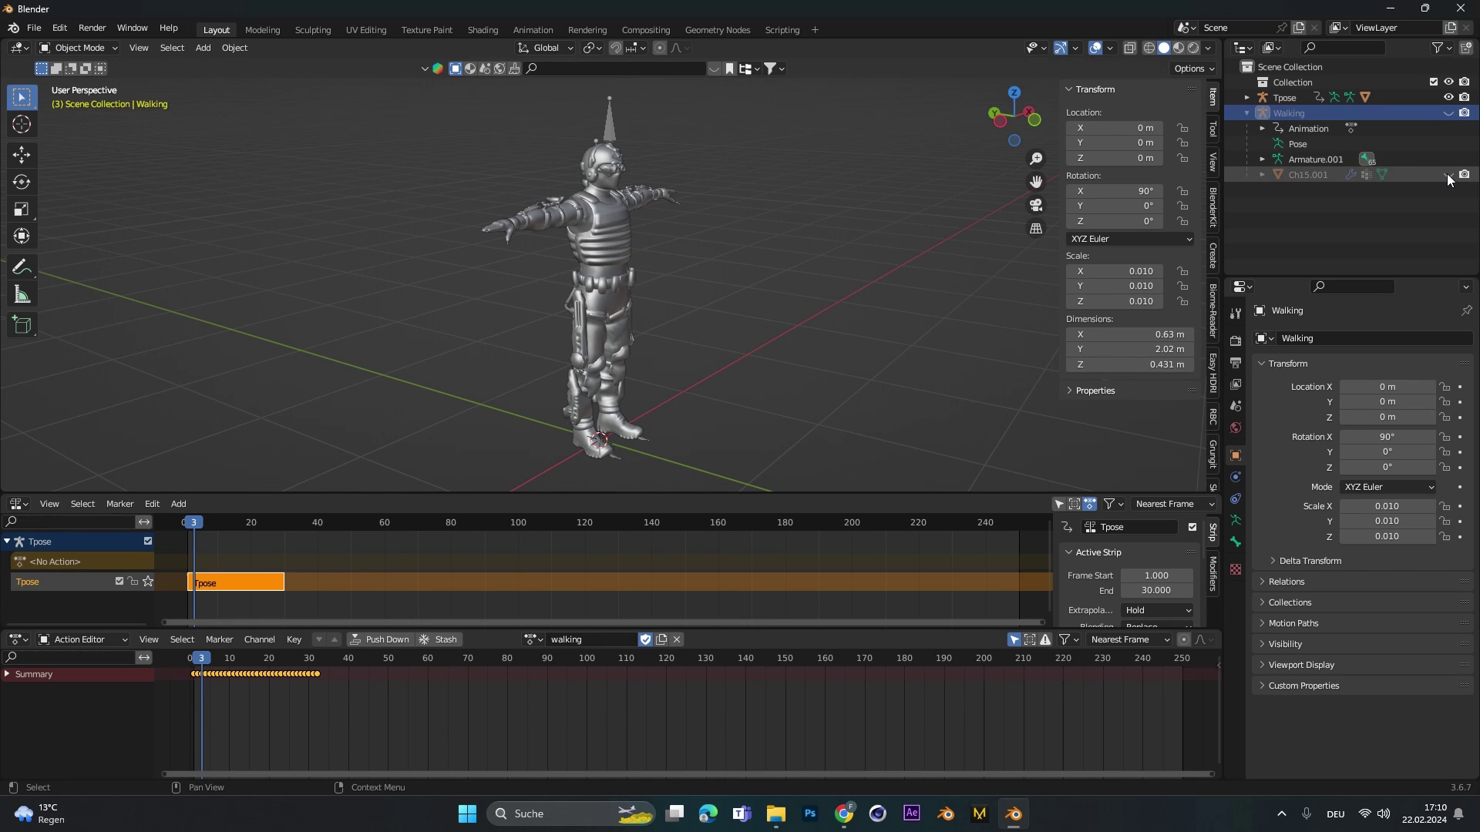
pyautogui.click(1247, 113)
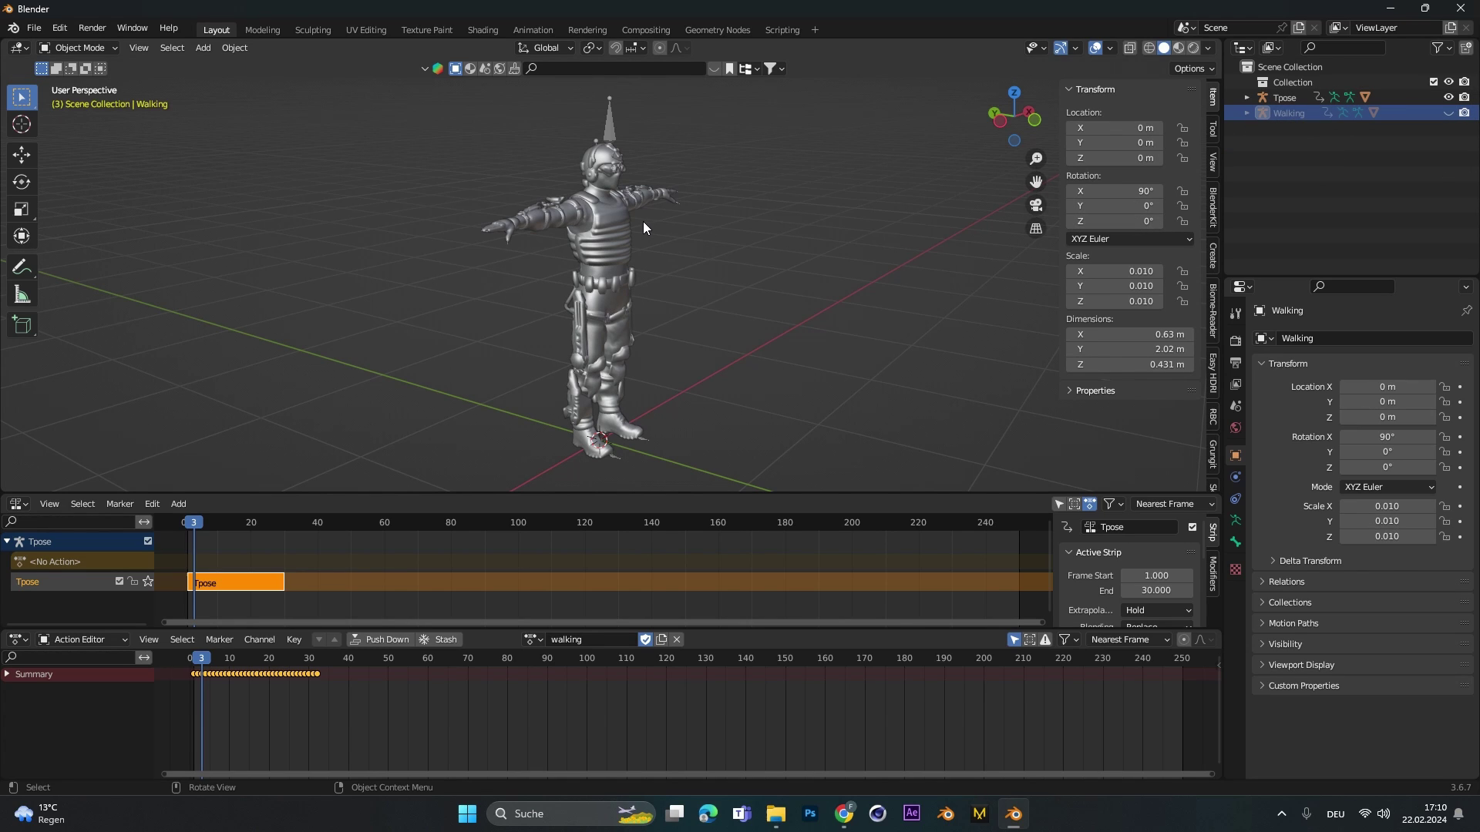
# Assign walking to the Tpose armature and push it down as a 1–32 NLA strip.
pyautogui.click(611, 126)
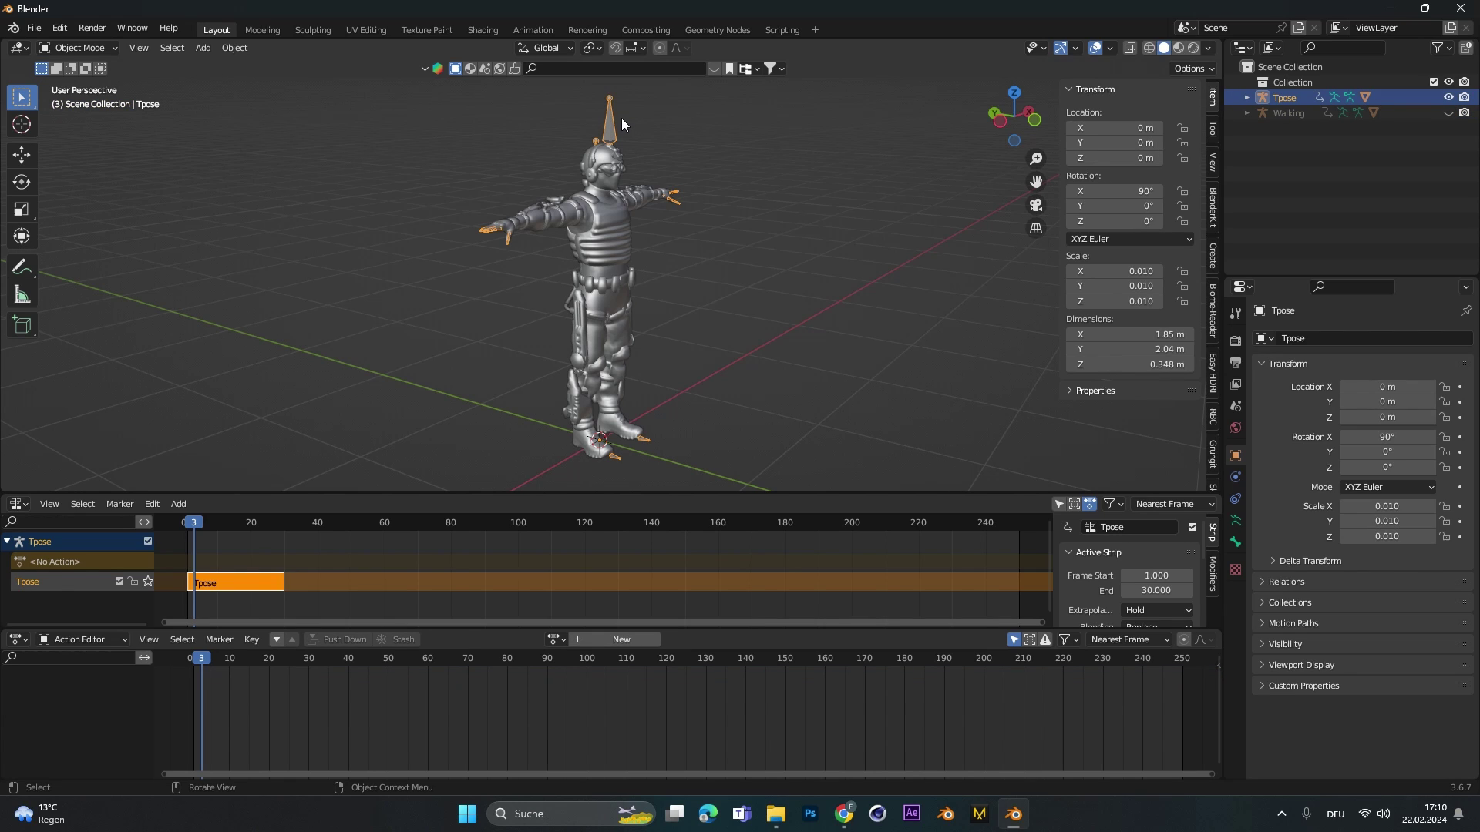
pyautogui.click(558, 638)
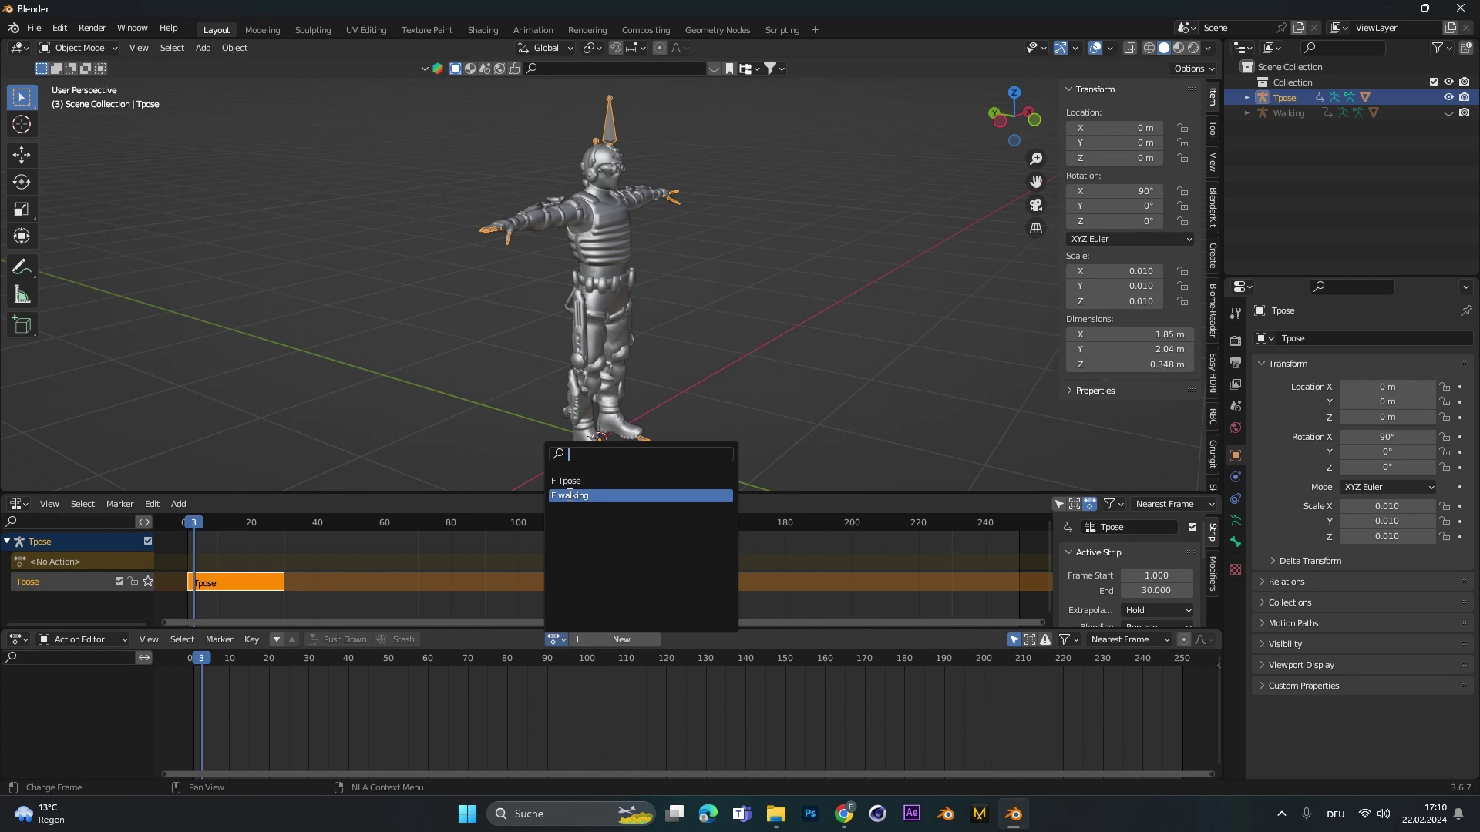
pyautogui.click(561, 497)
pyautogui.moveTo(205, 663)
pyautogui.mouseDown()
pyautogui.moveTo(217, 659)
pyautogui.moveTo(205, 663)
pyautogui.mouseUp()
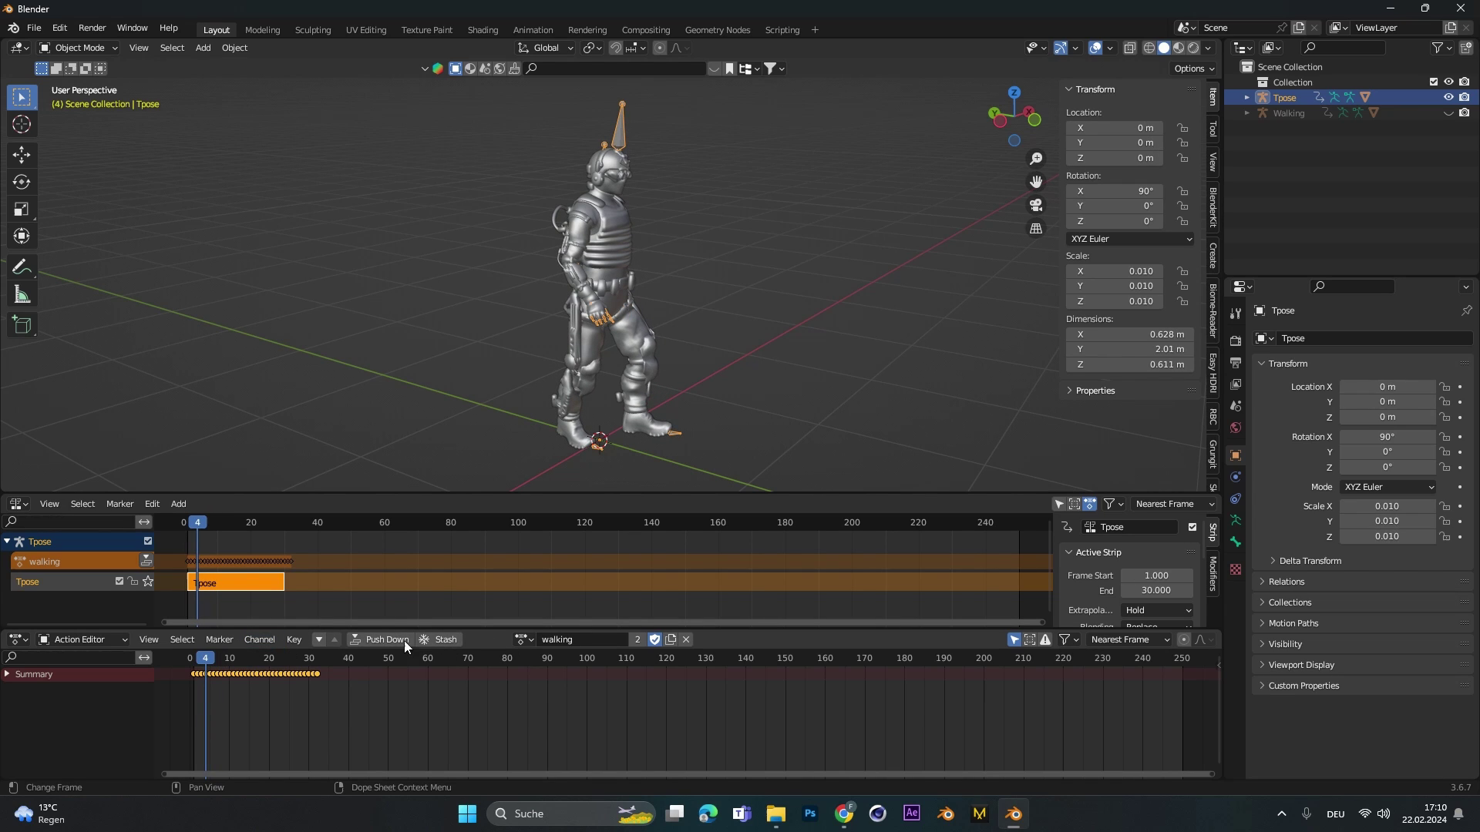
pyautogui.click(368, 640)
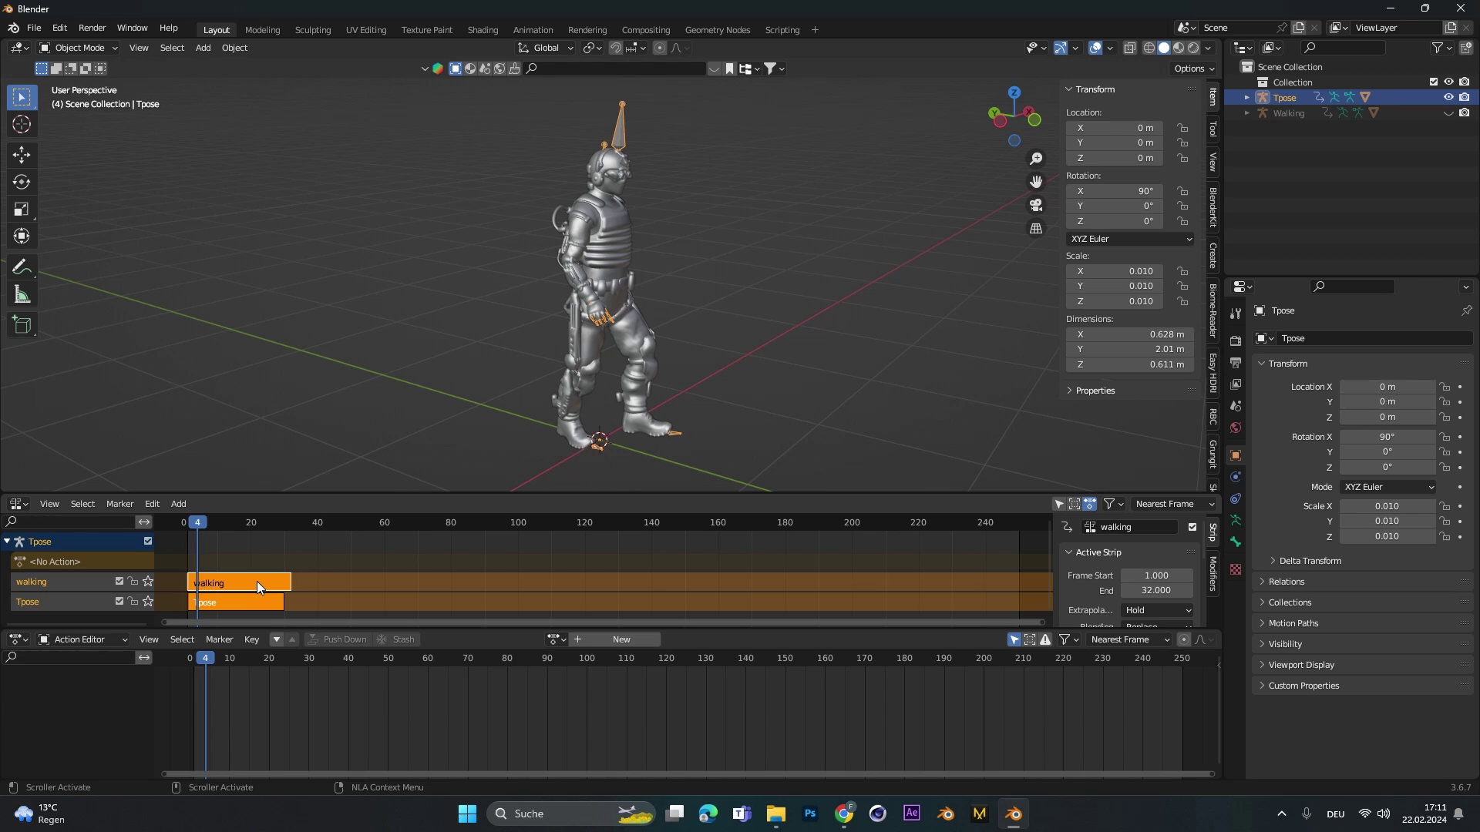
# Move the walking strip so it starts around frame 21 and preview it.
pyautogui.moveTo(257, 581); pyautogui.dragTo(322, 583)
pyautogui.click(265, 608)
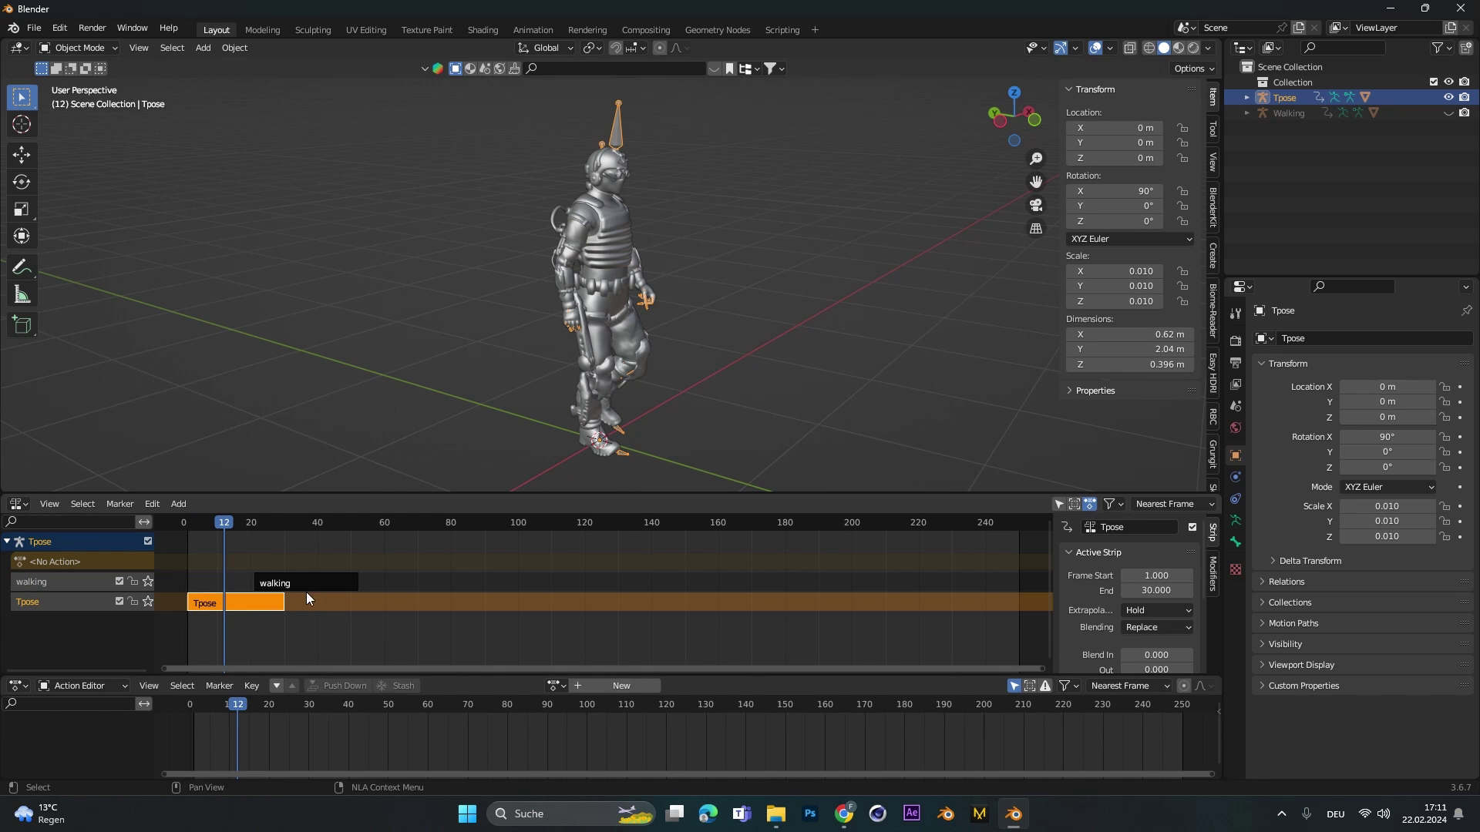
pyautogui.click(283, 583)
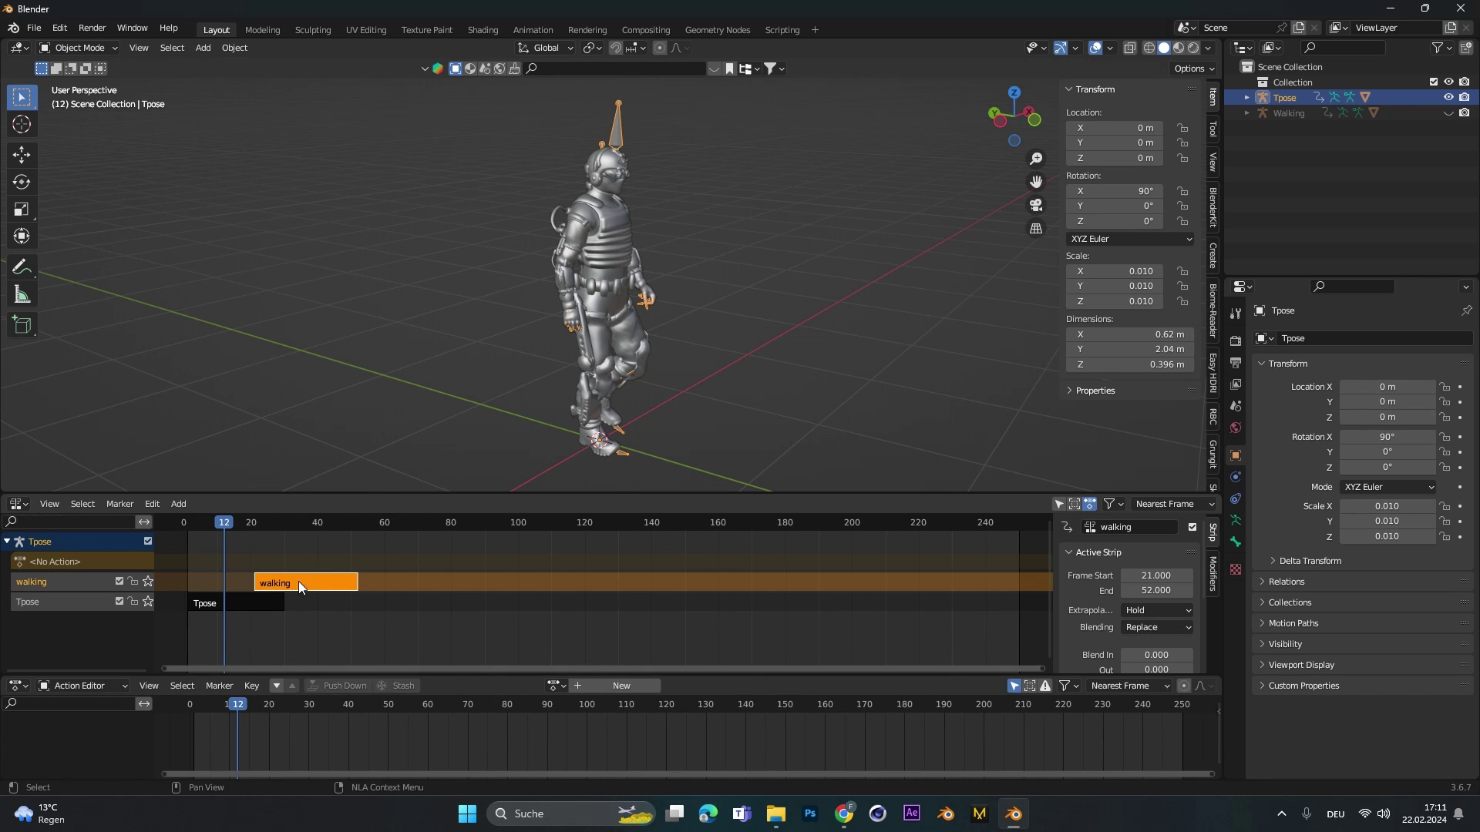
pyautogui.moveTo(246, 549)
pyautogui.mouseDown()
pyautogui.moveTo(283, 536)
pyautogui.moveTo(229, 566)
pyautogui.mouseUp()
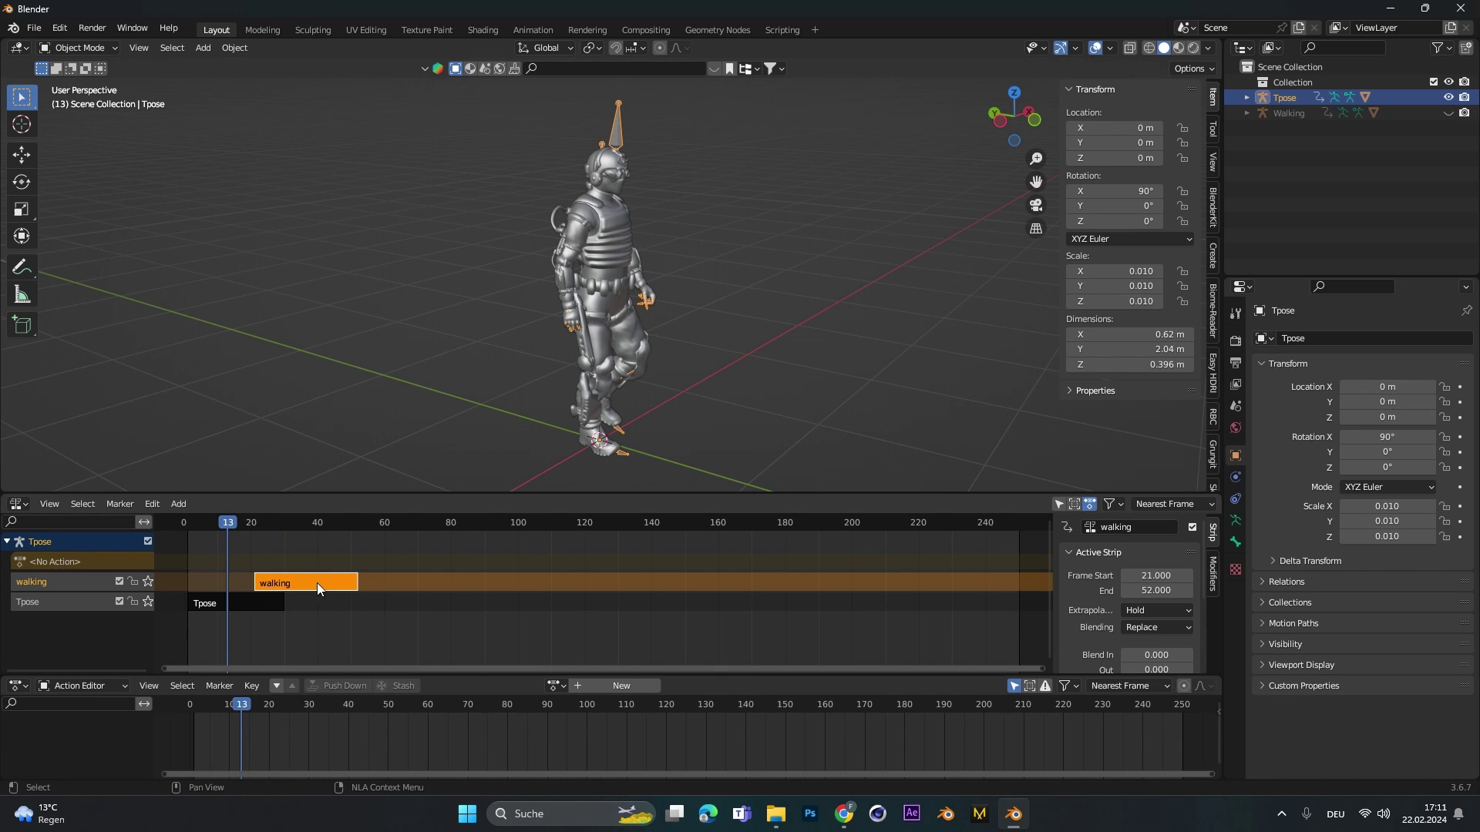
# Set the walking strip's extrapolation to Nothing and check the pose before the walk.
pyautogui.click(1133, 611)
pyautogui.click(1142, 624)
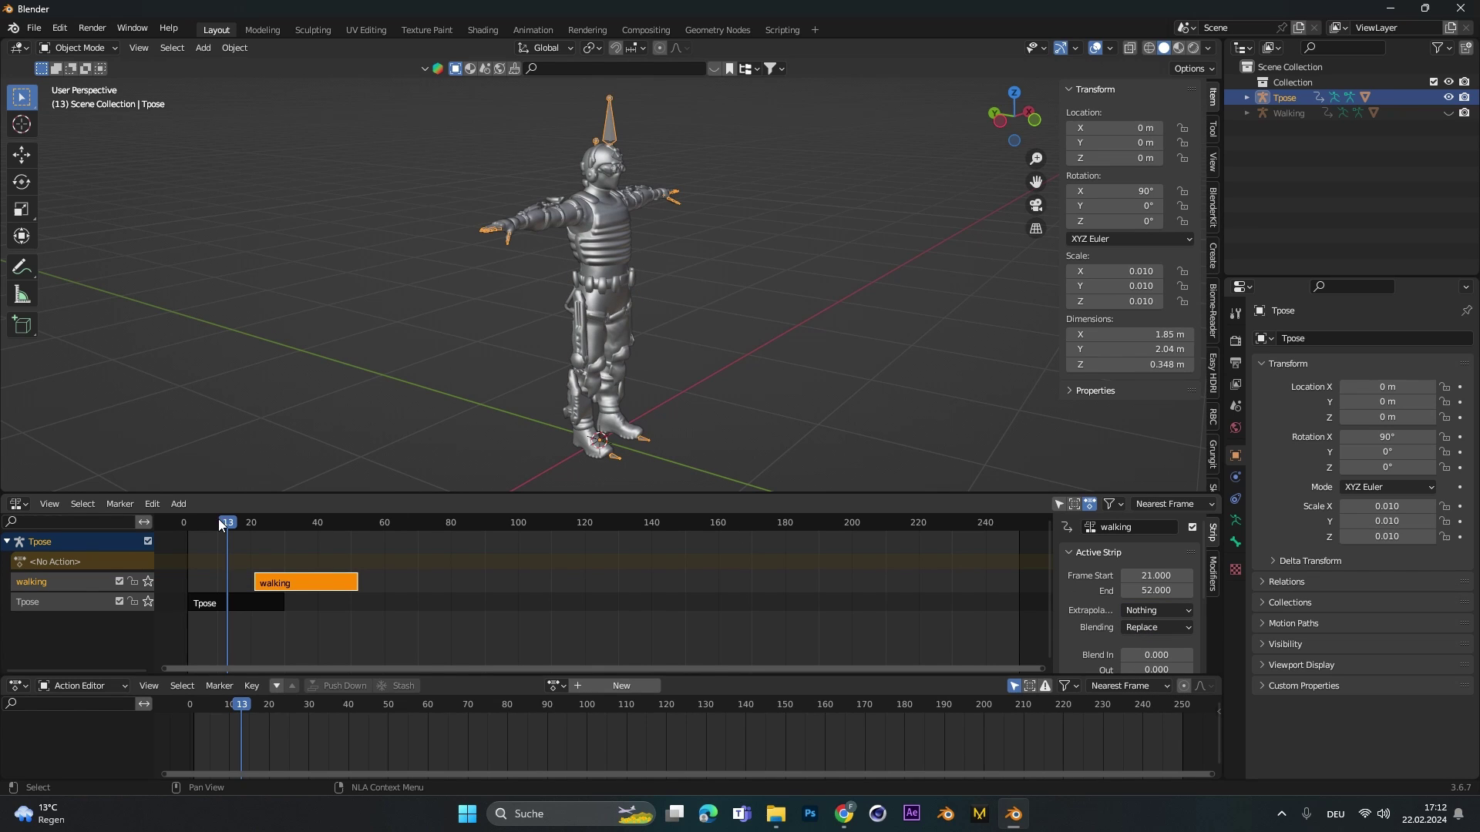
pyautogui.moveTo(219, 519); pyautogui.dragTo(257, 534)
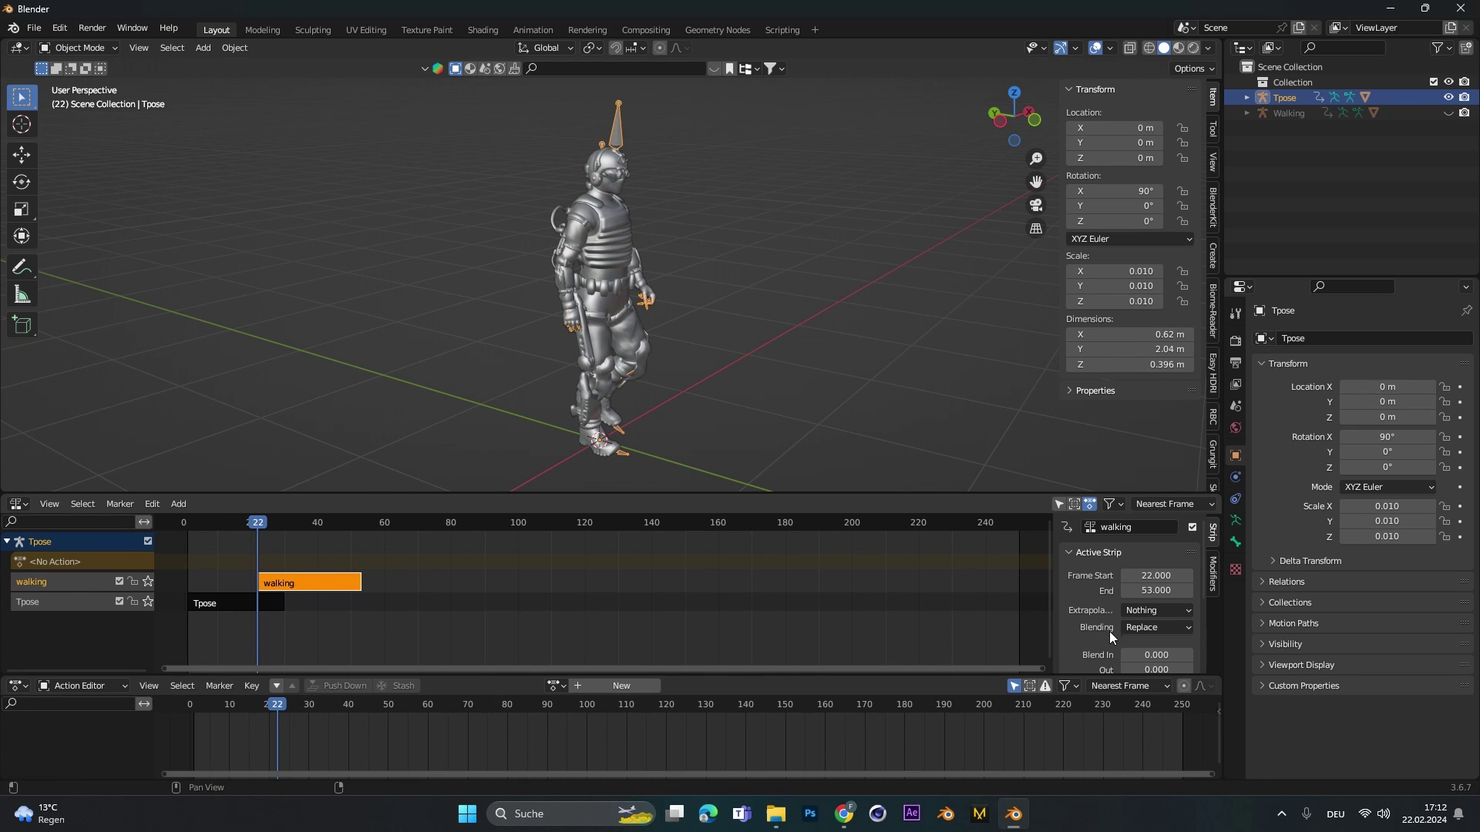
# Give the walking strip a Blend In of 9 frames and scrub around frame 25 to check it.
pyautogui.scroll(-4, 1106, 612)
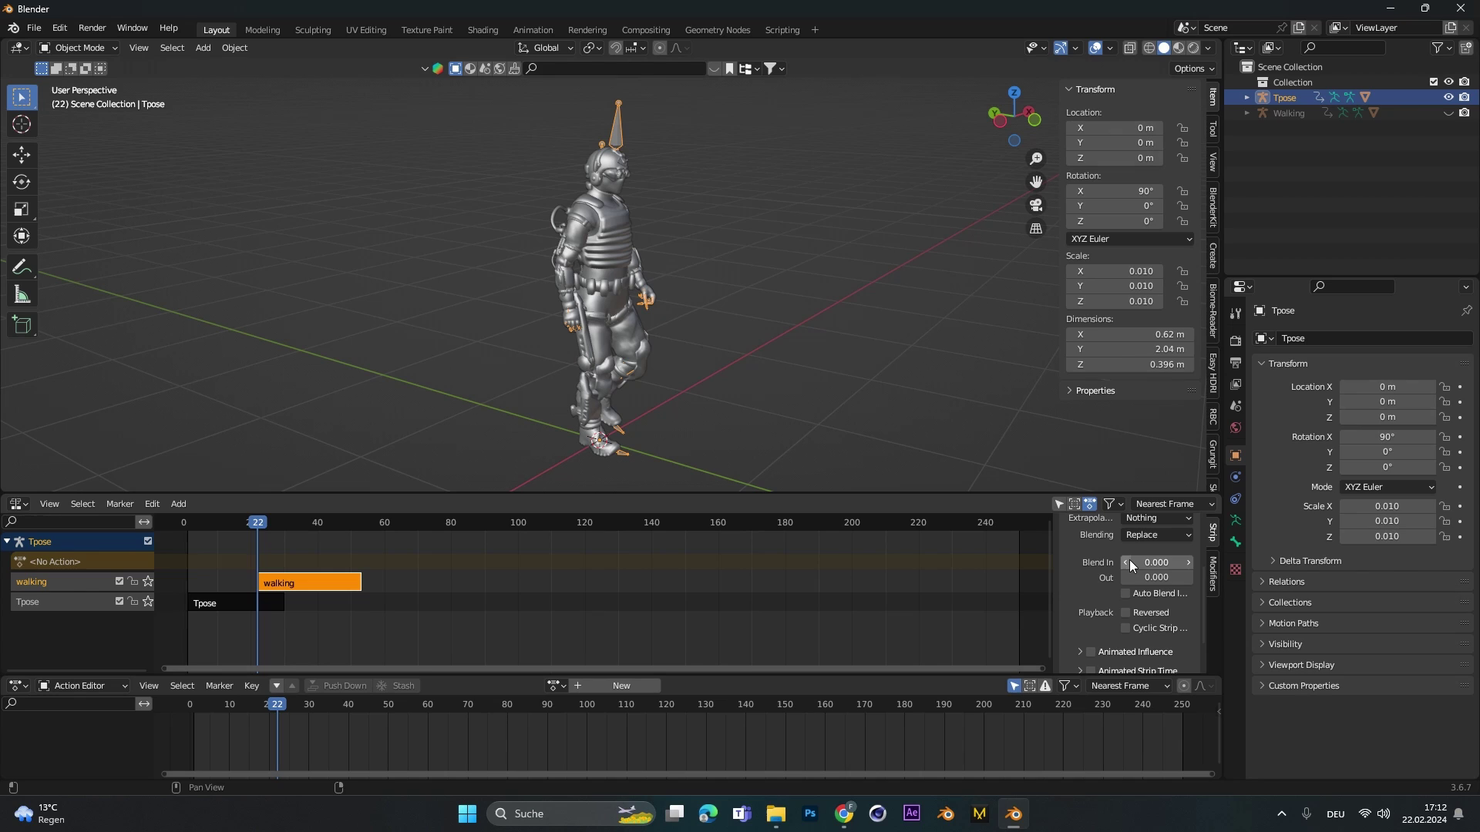
pyautogui.moveTo(1143, 562); pyautogui.dragTo(1179, 562)
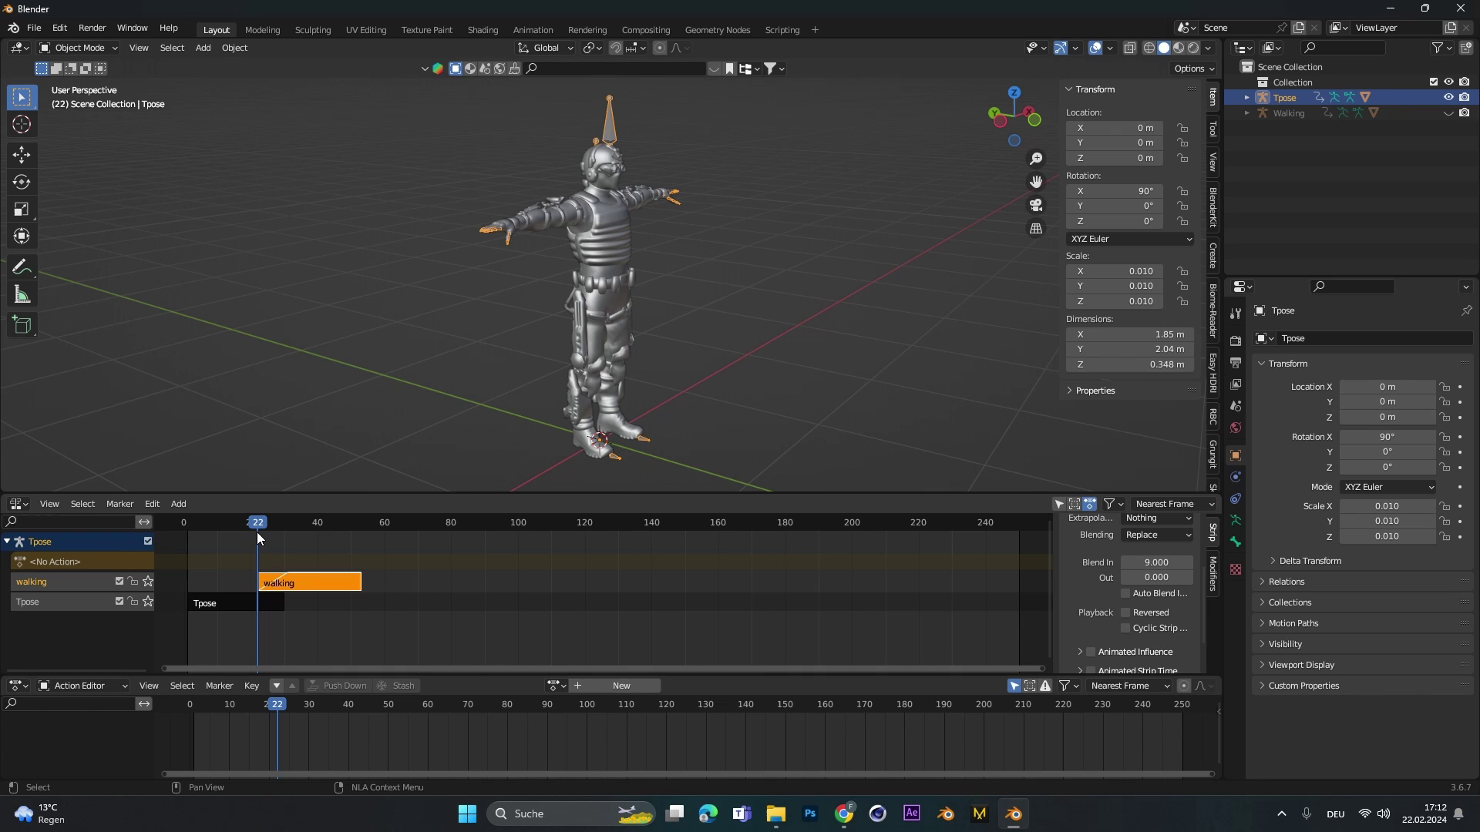
pyautogui.moveTo(256, 532); pyautogui.dragTo(289, 534)
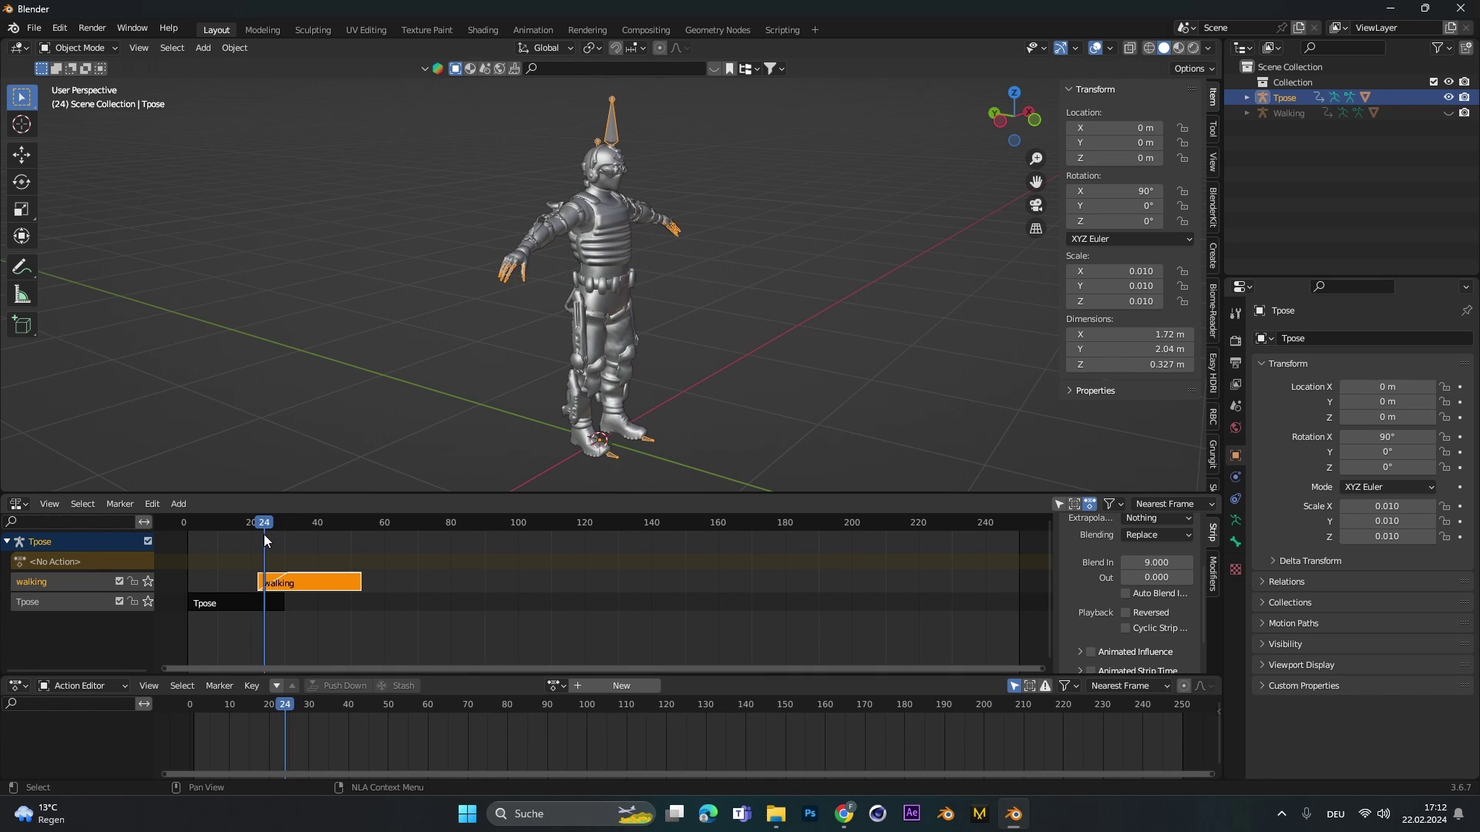
pyautogui.moveTo(263, 534); pyautogui.dragTo(239, 561)
# Play the walking animation, stop it, and set the current frame to 47.
pyautogui.press('space')
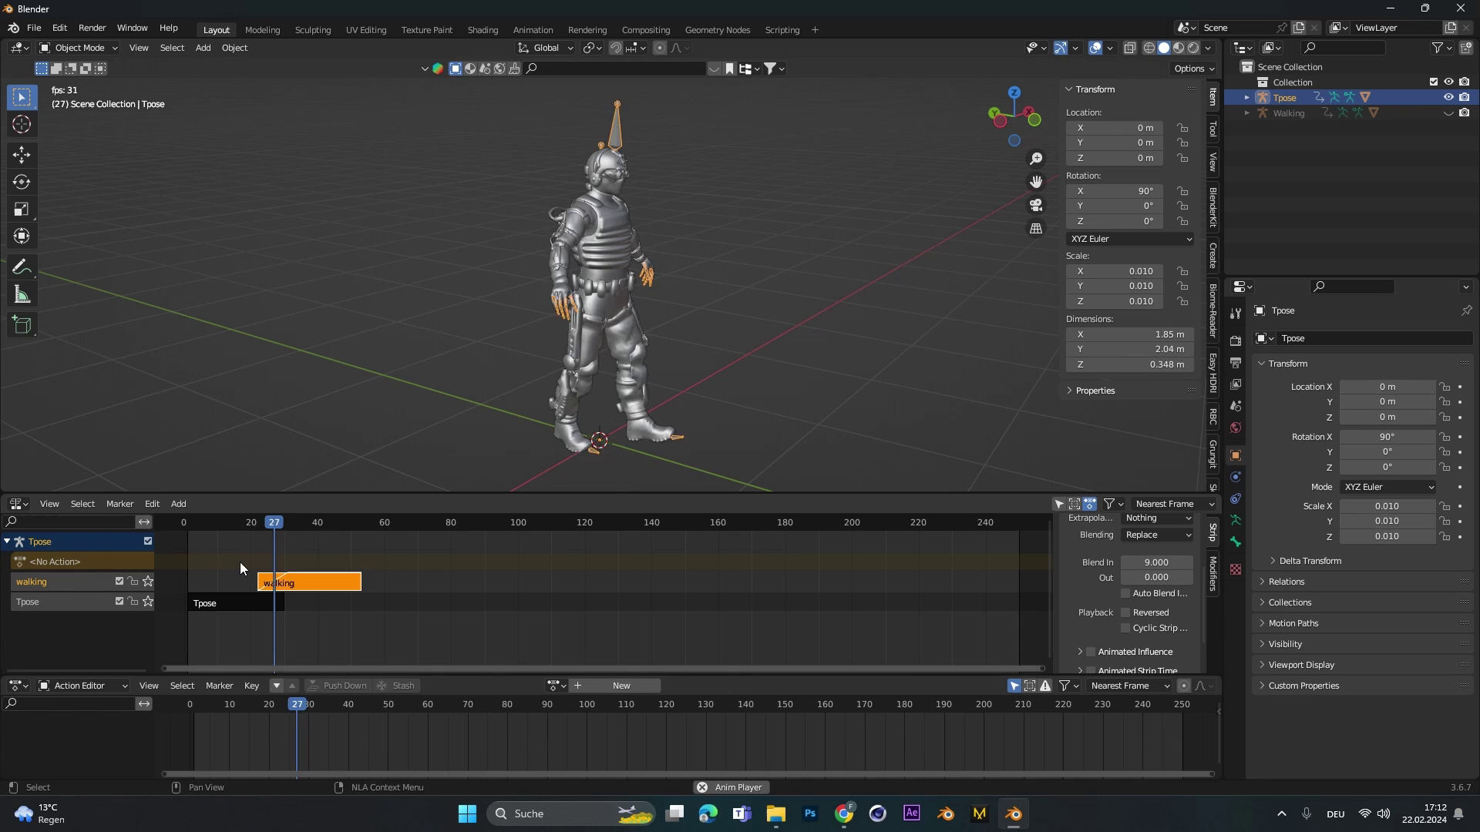
pyautogui.press('space')
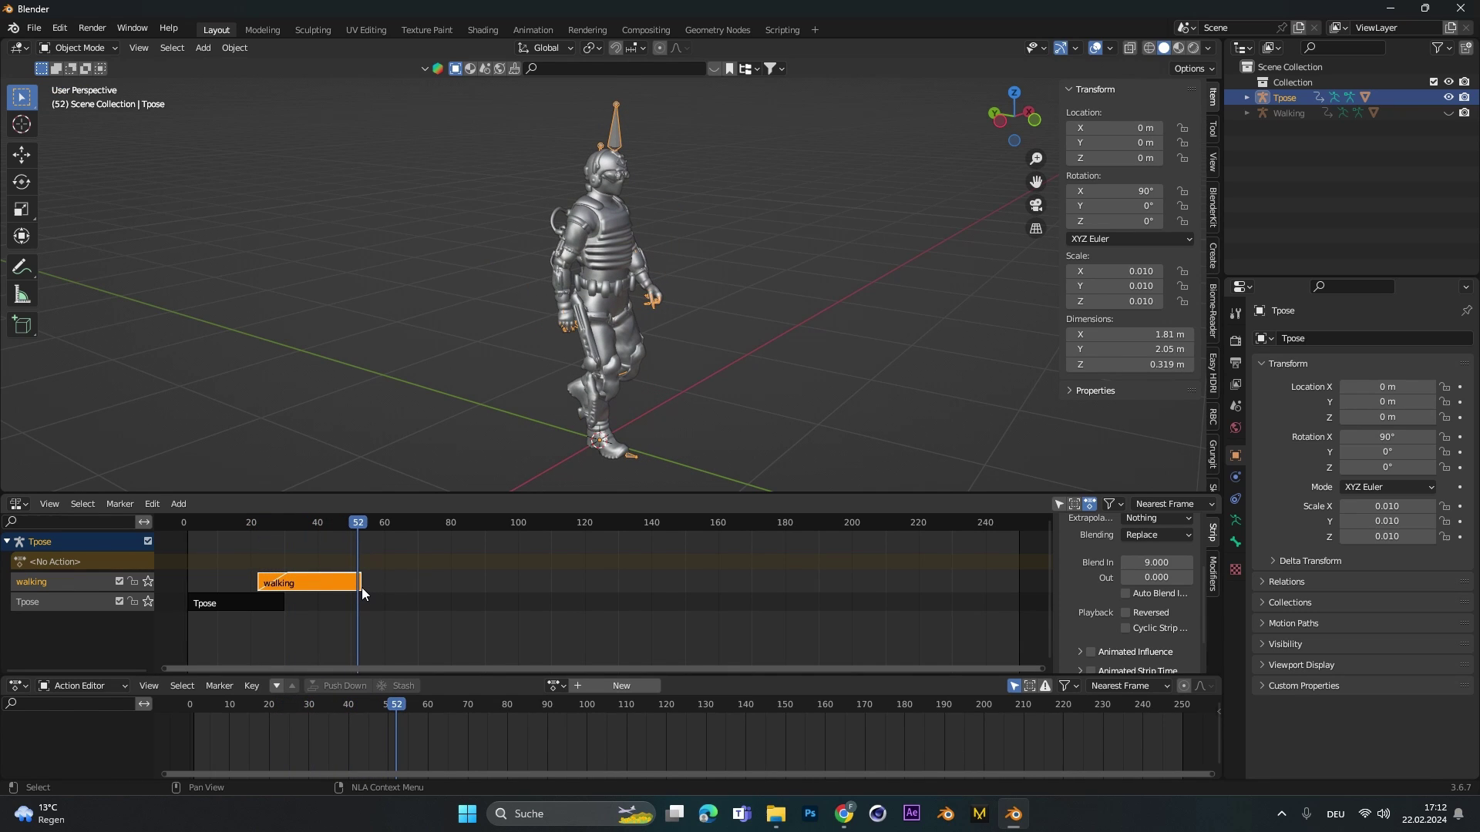
pyautogui.press('space')
pyautogui.press('space')
pyautogui.click(340, 535)
pyautogui.click(343, 524)
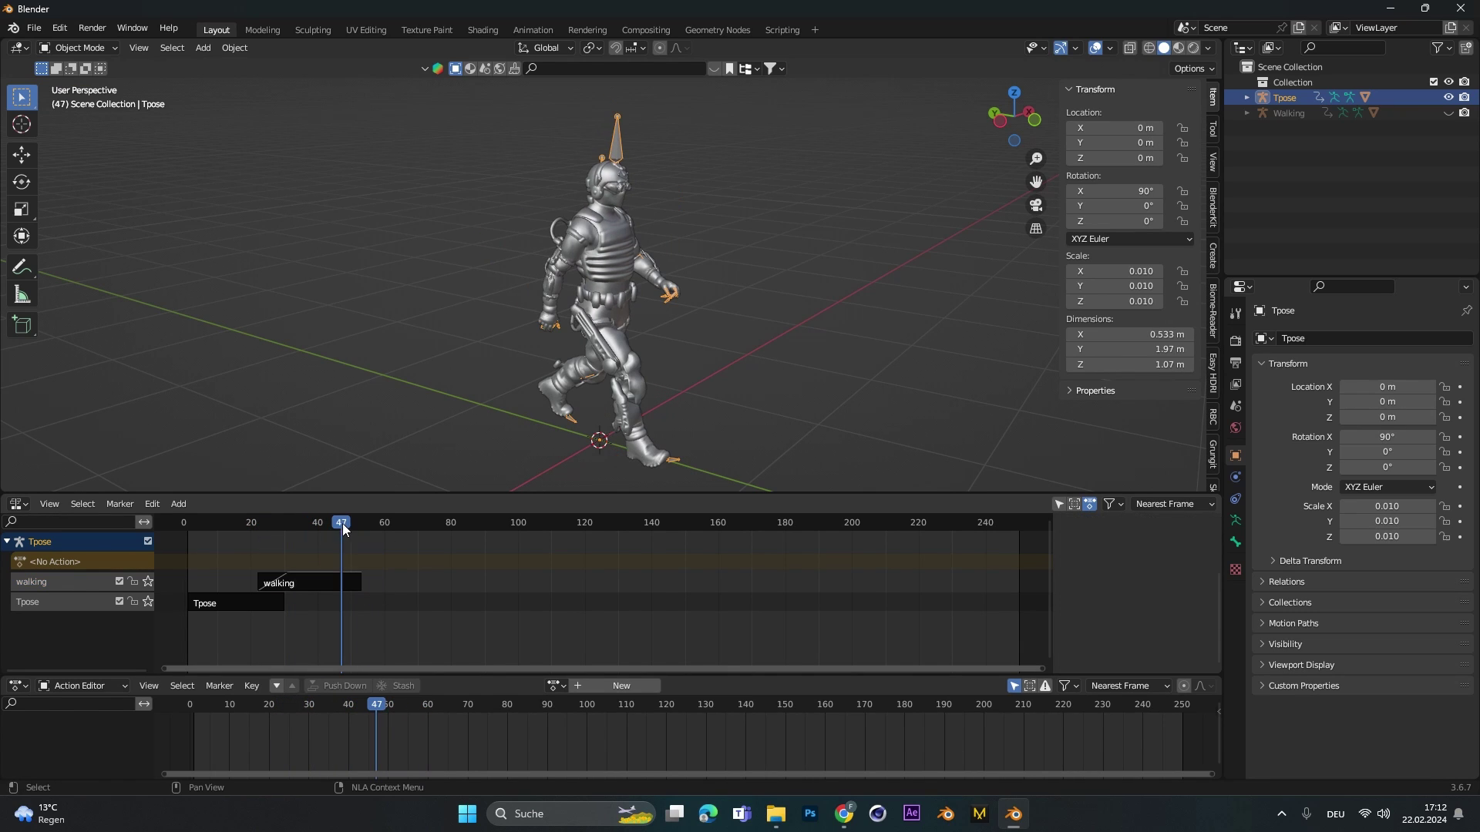
# Set the walking strip's Action Clip Repeat count to 5 in the sidebar.
pyautogui.click(337, 584)
pyautogui.press('n')
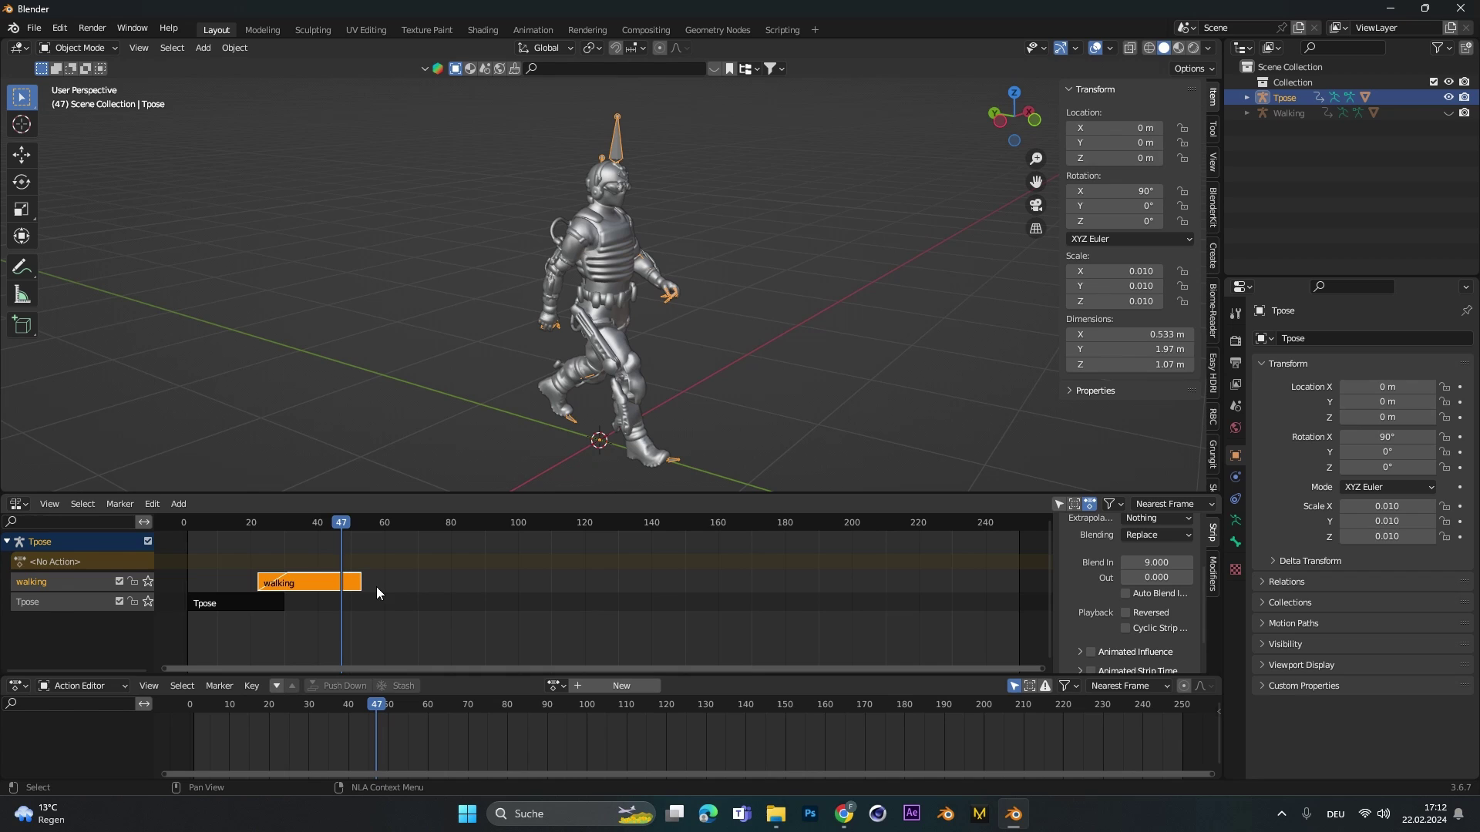
pyautogui.scroll(-2, 1111, 620)
pyautogui.click(1099, 642)
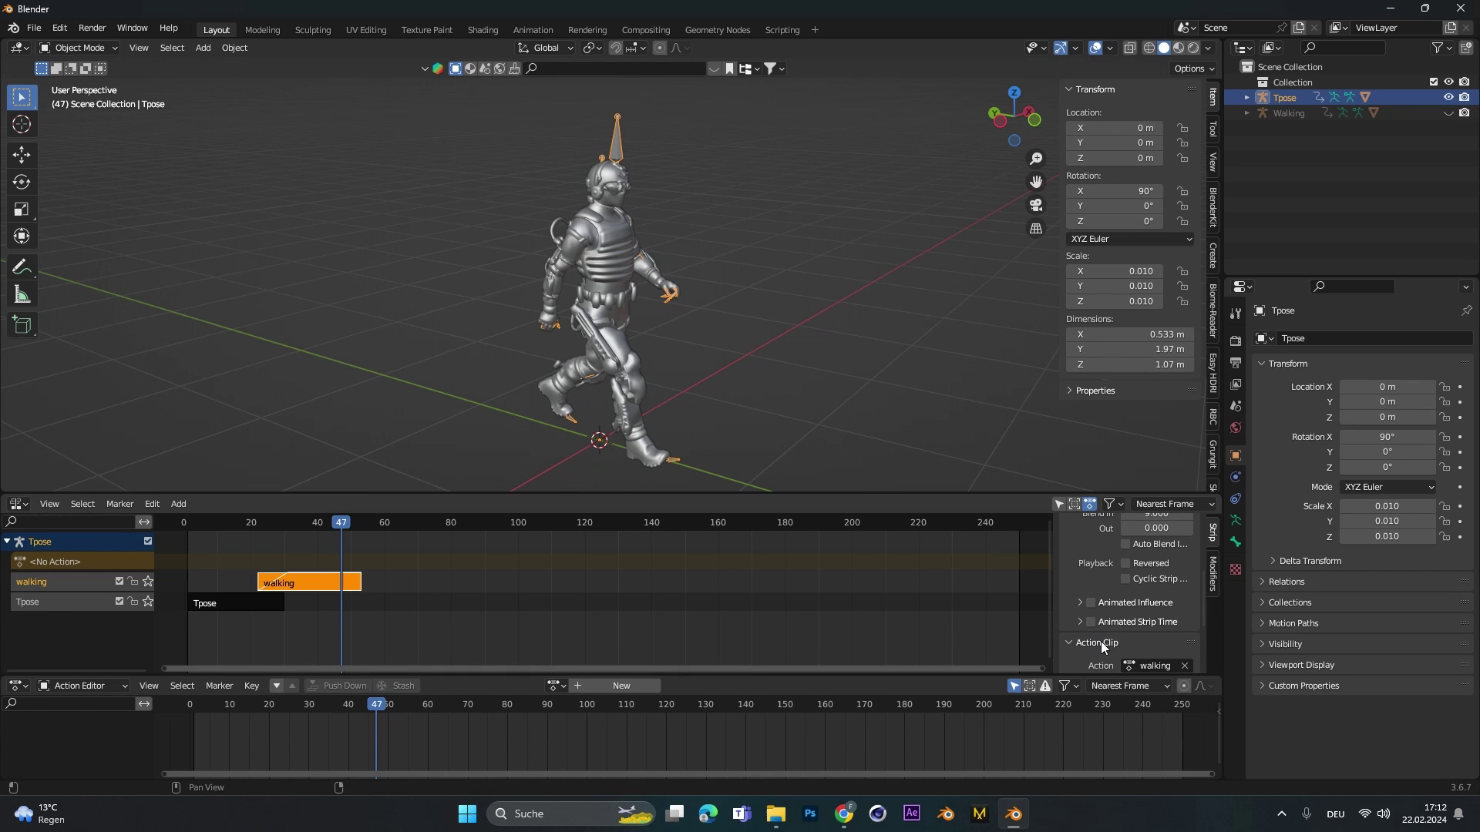
pyautogui.scroll(-5, 1101, 641)
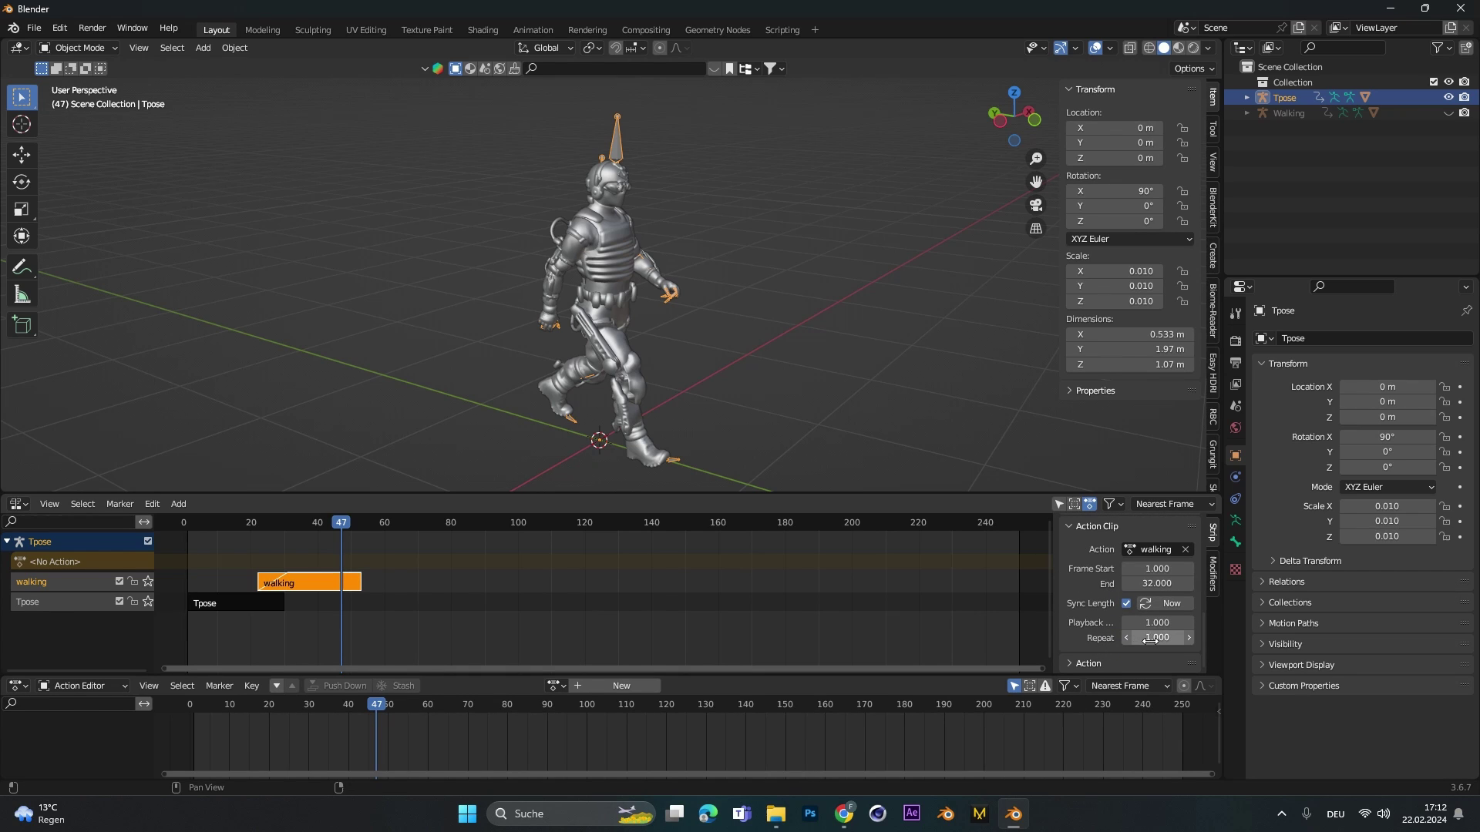
pyautogui.moveTo(1151, 639); pyautogui.dragTo(1193, 640)
pyautogui.click(1152, 642)
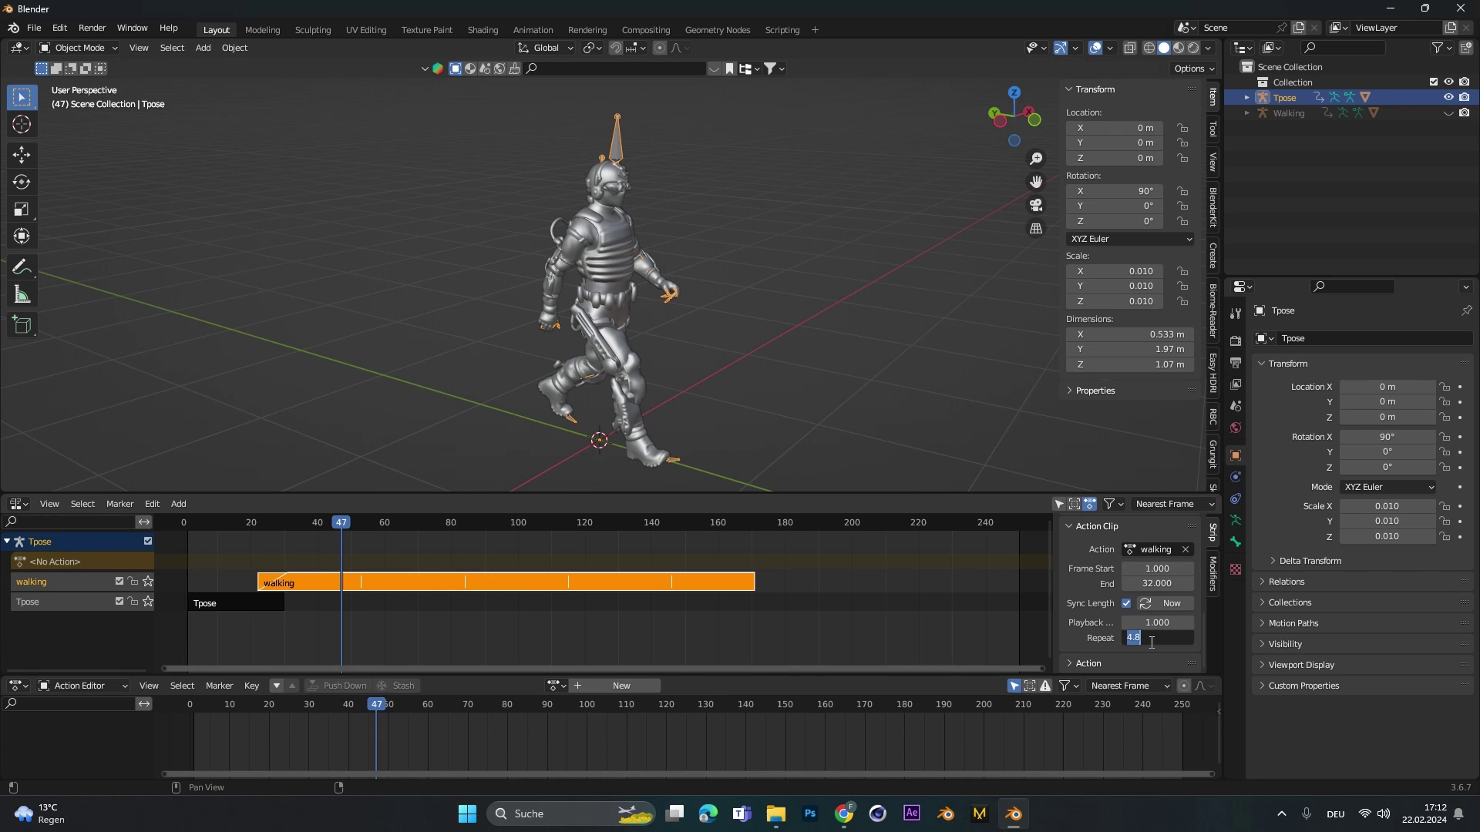
pyautogui.write('5')
pyautogui.press('Return')
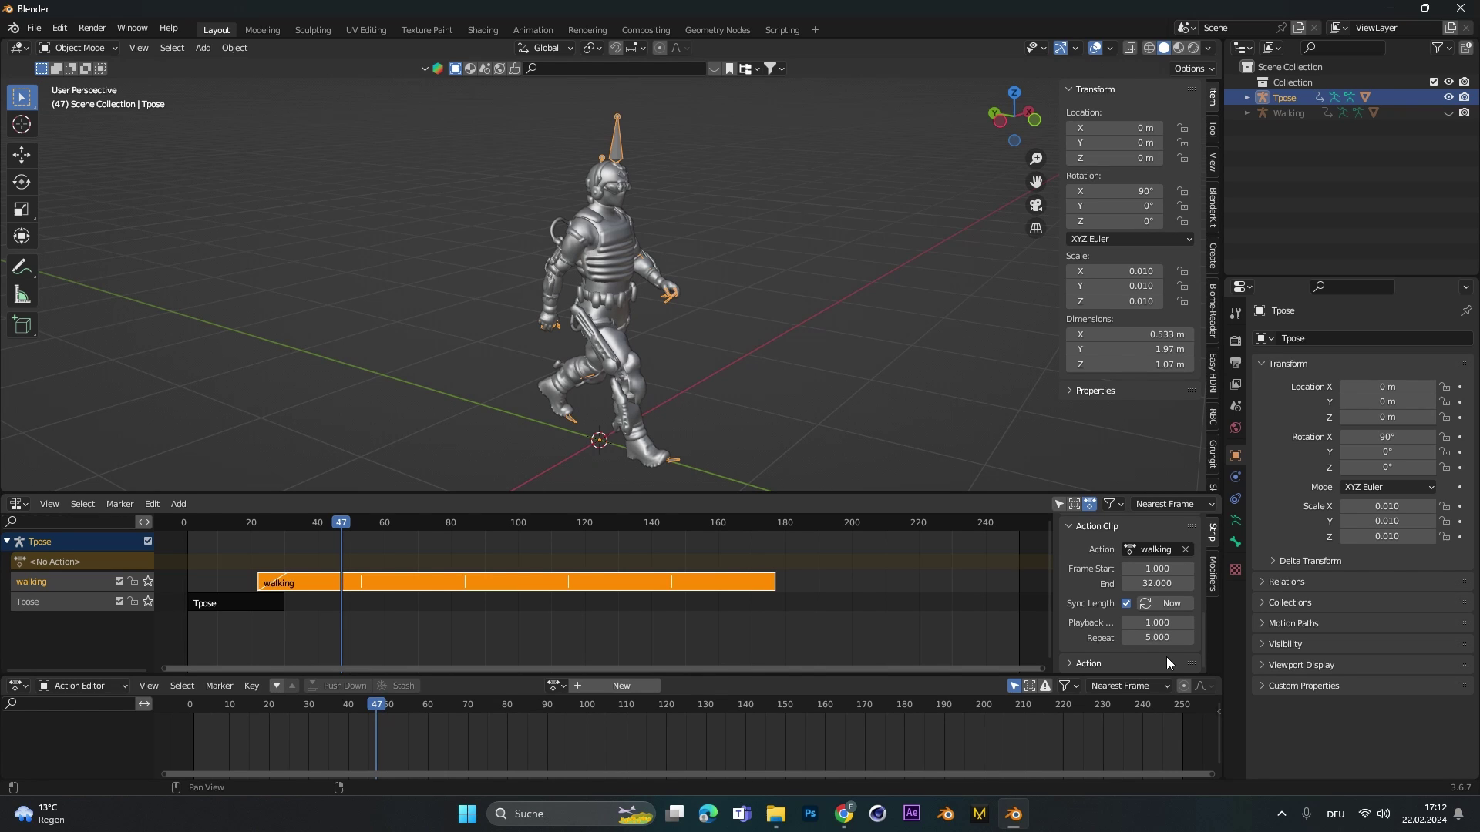
# Play the lengthened walk from frame 23 to about frame 175.
pyautogui.click(260, 530)
pyautogui.press('space')
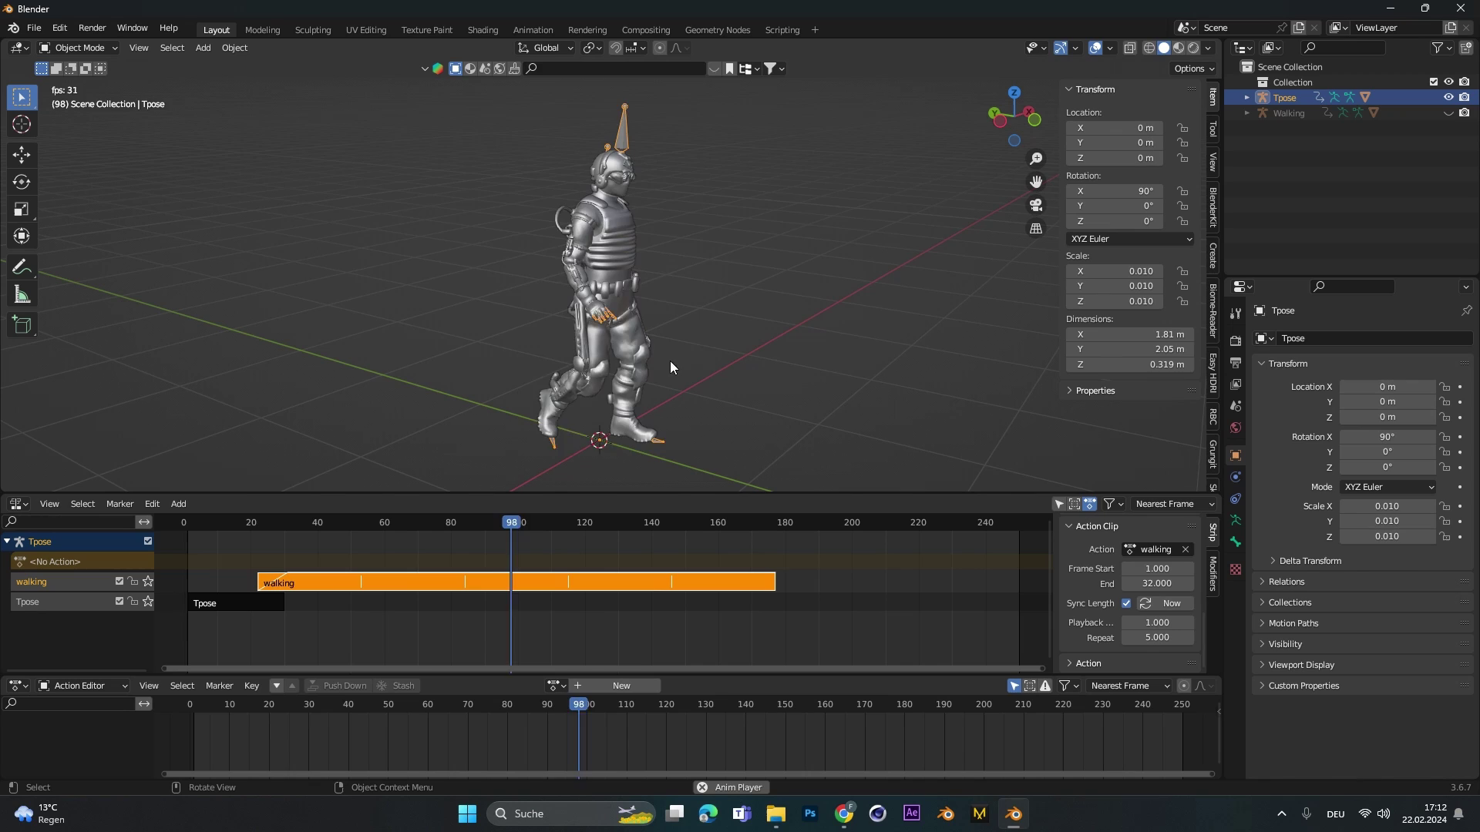
pyautogui.press('space')
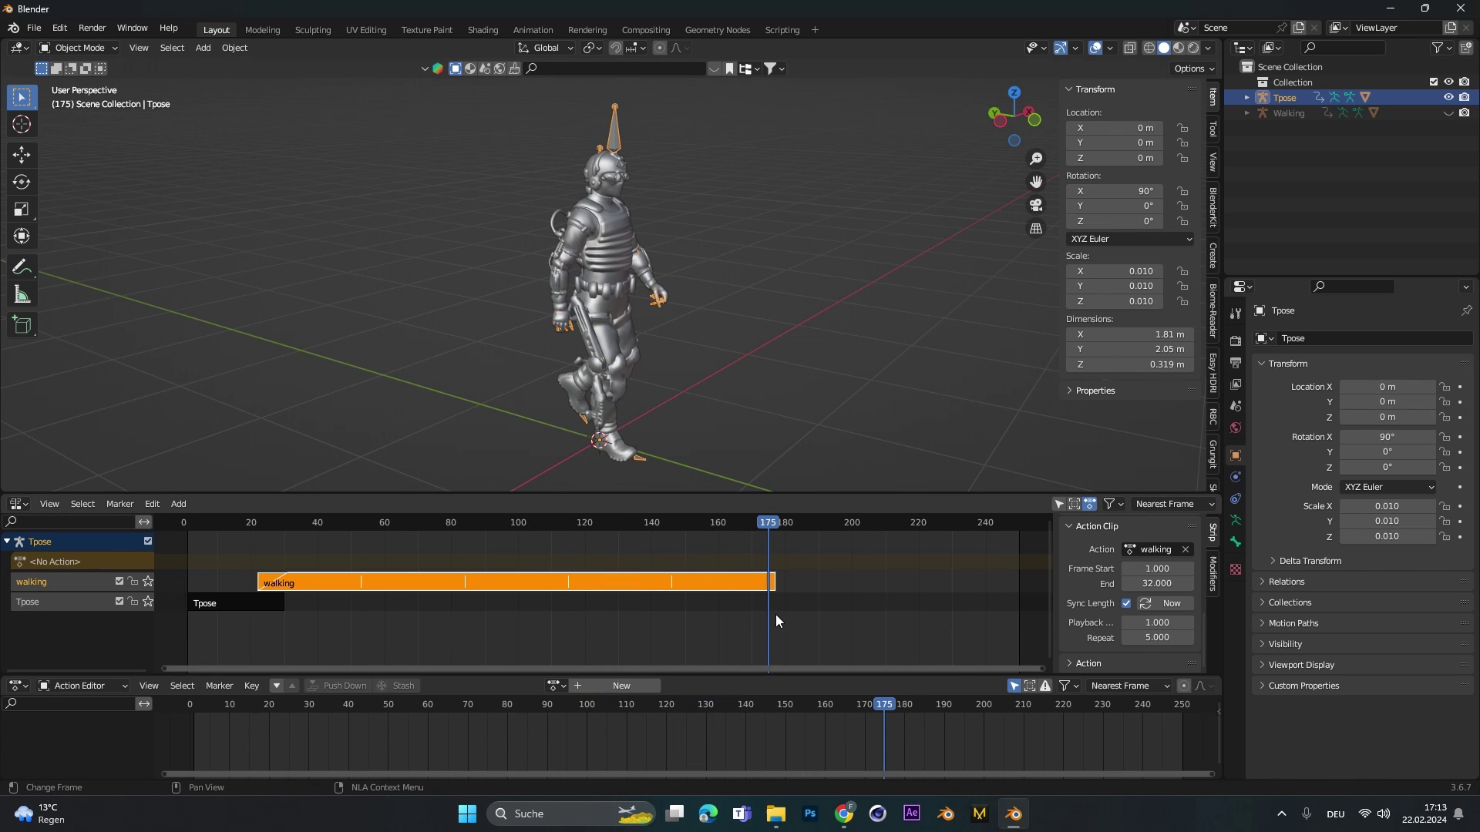
pyautogui.click(771, 401)
pyautogui.moveTo(771, 400); pyautogui.dragTo(745, 341, button='middle')
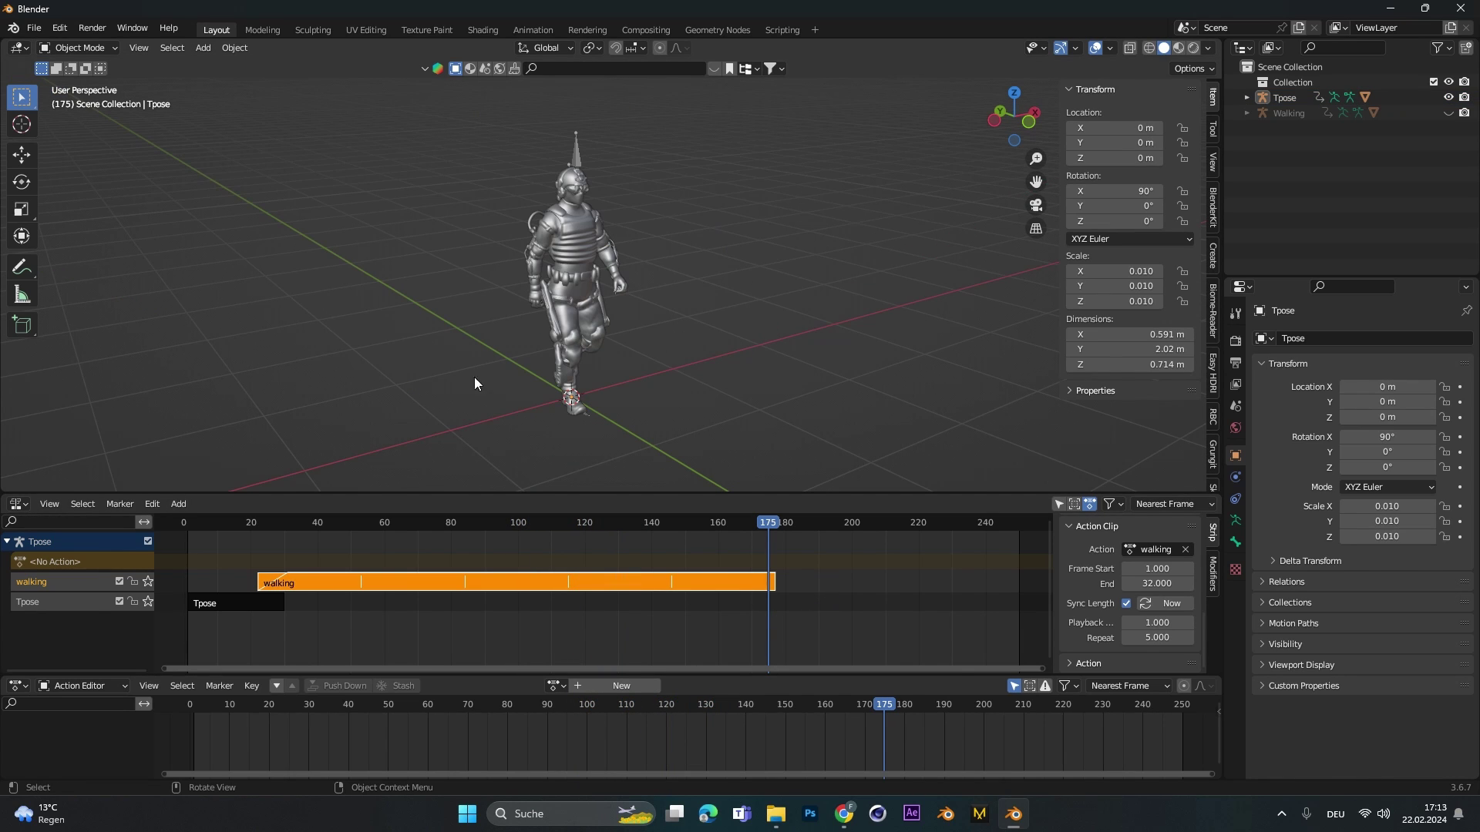
# Hide the Tpose character and import the T-Pose (3).fbx character.
pyautogui.moveTo(694, 436); pyautogui.dragTo(461, 205)
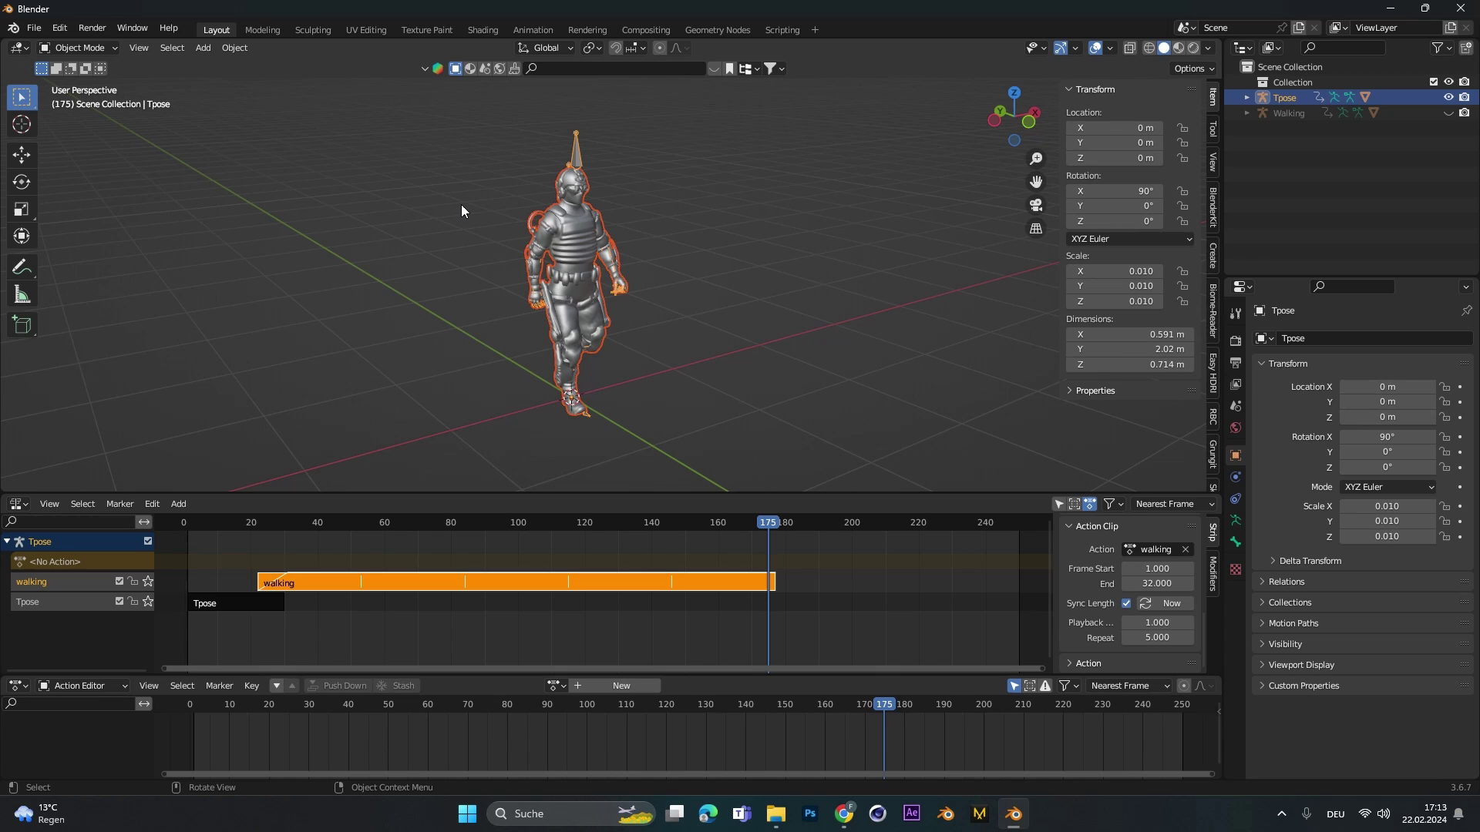
pyautogui.press('h')
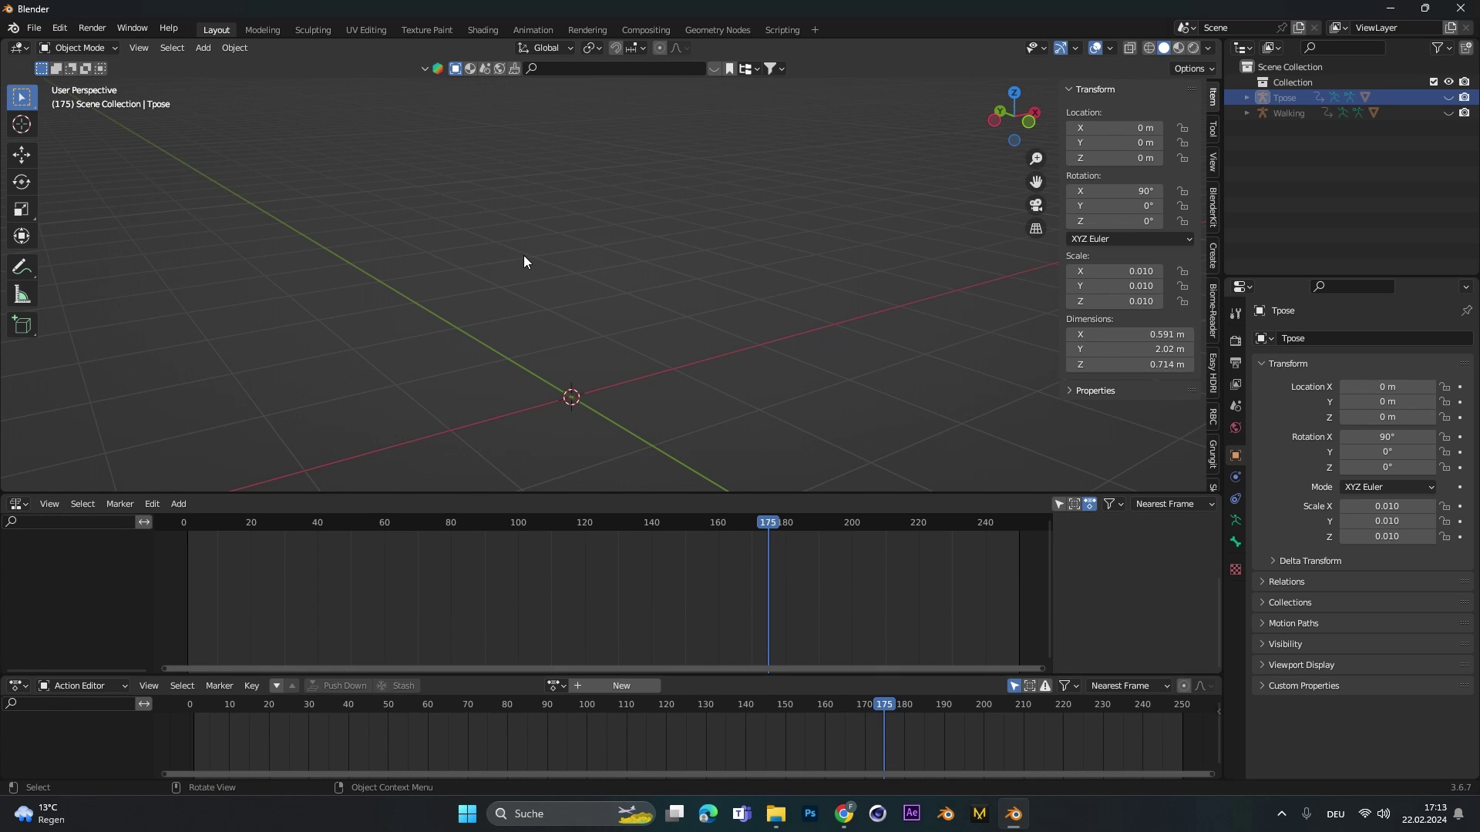
pyautogui.click(34, 28)
pyautogui.moveTo(96, 239)
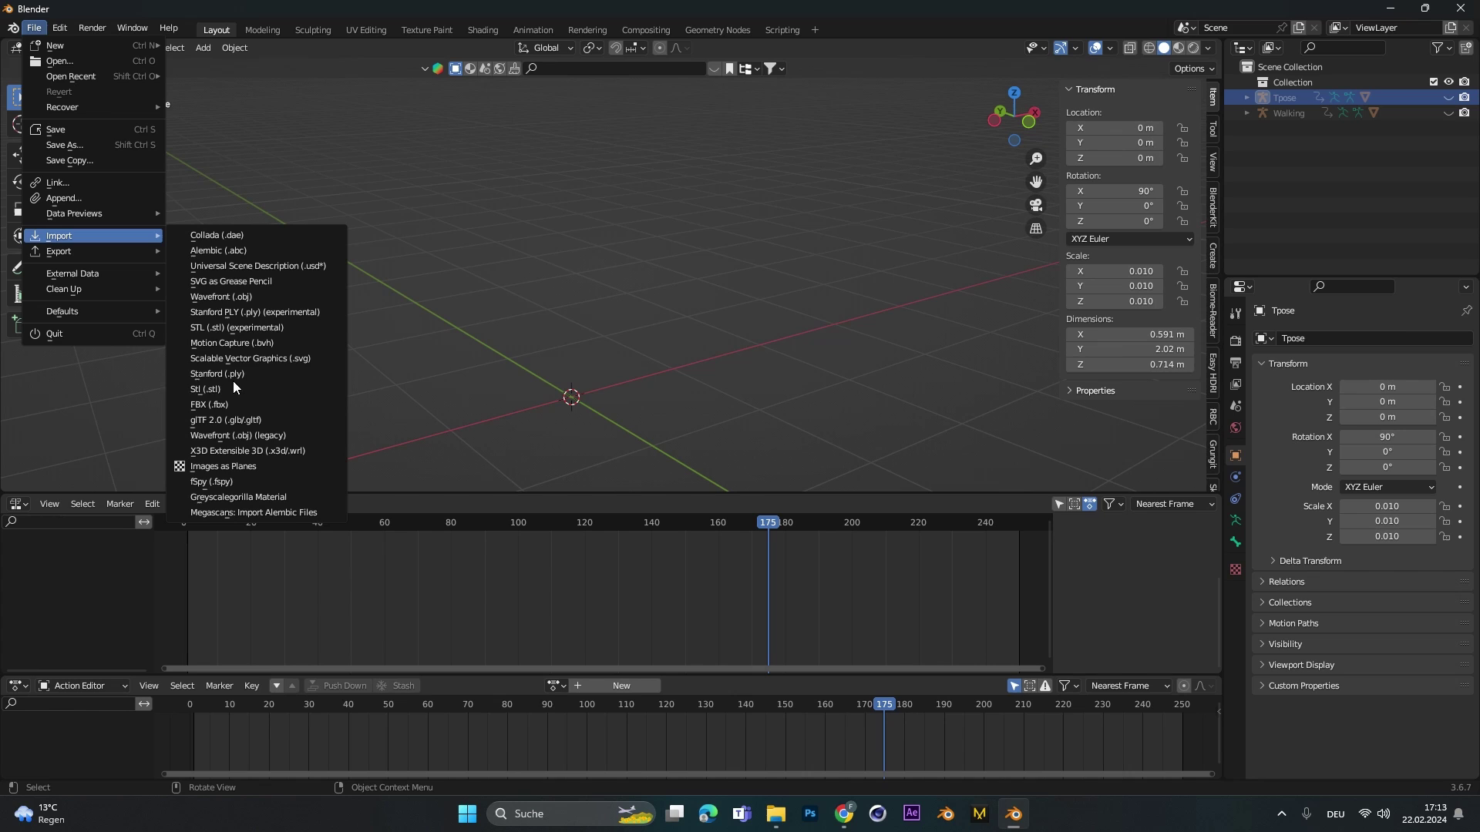
pyautogui.click(239, 409)
pyautogui.doubleClick(664, 308)
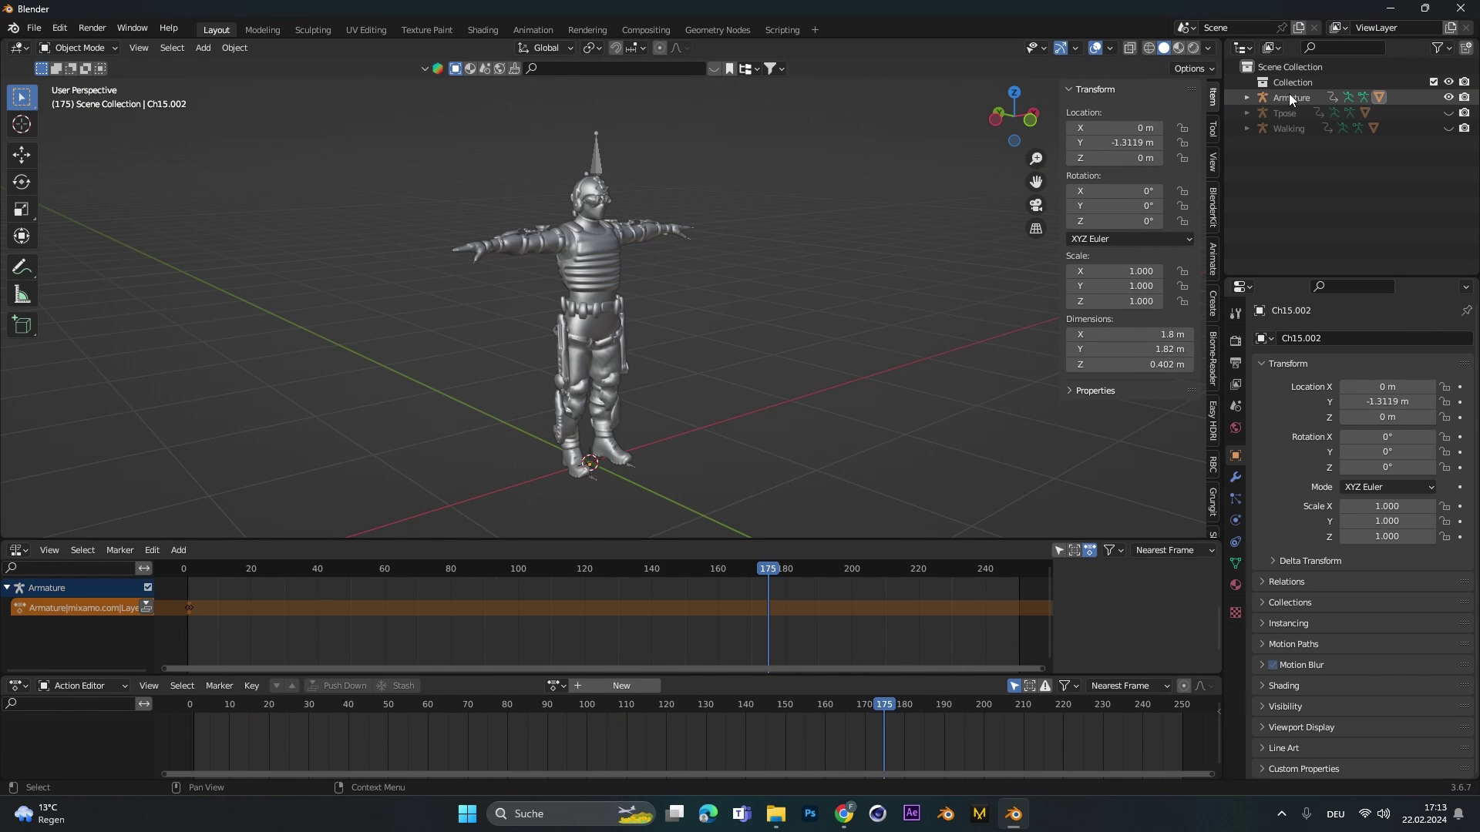
# Rename the newly imported armature to 'Own Animation'.
pyautogui.doubleClick(1288, 95)
pyautogui.write('0wc_Ar')
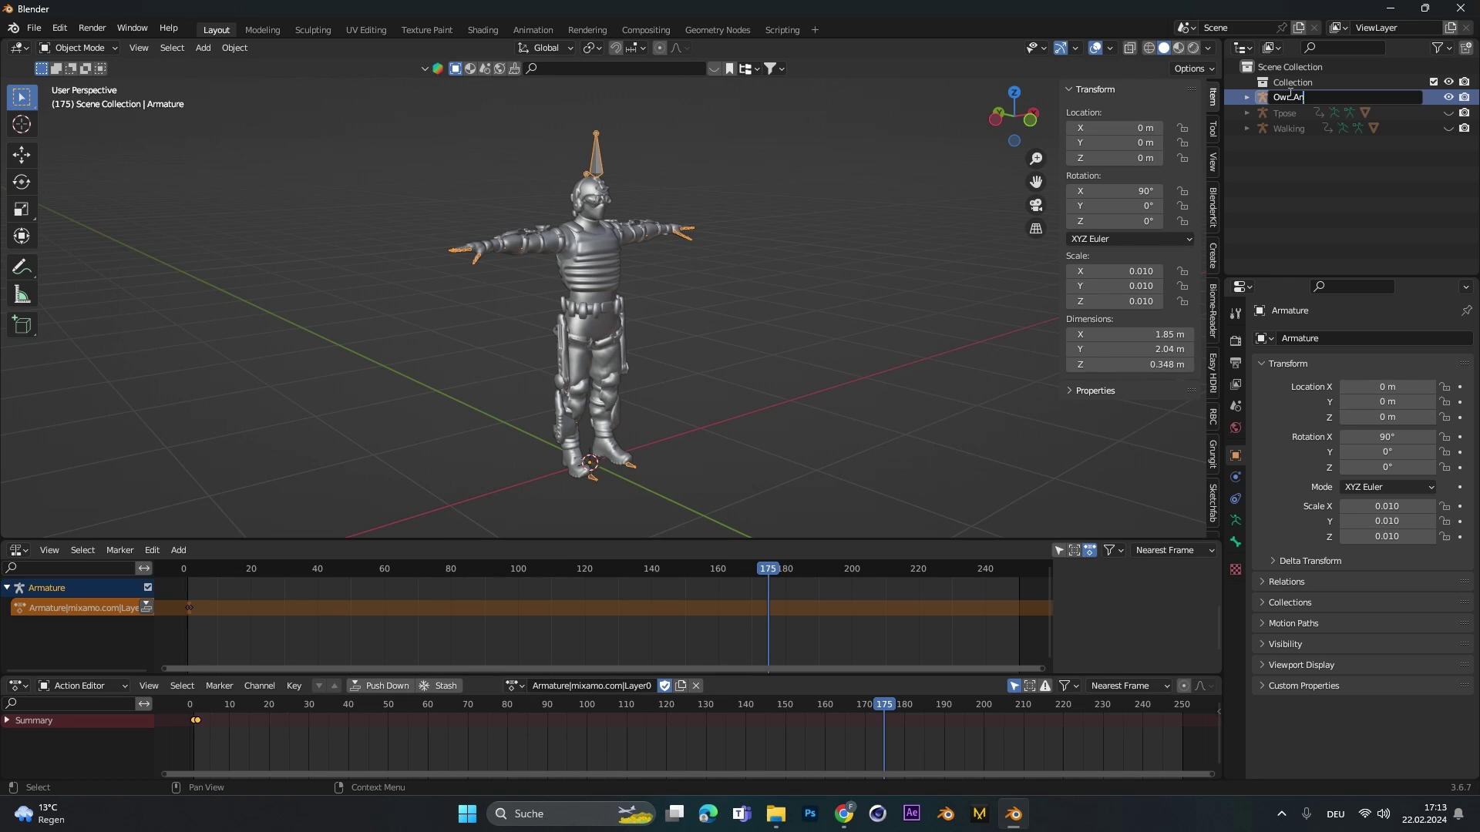
pyautogui.write('imation')
pyautogui.press('Return')
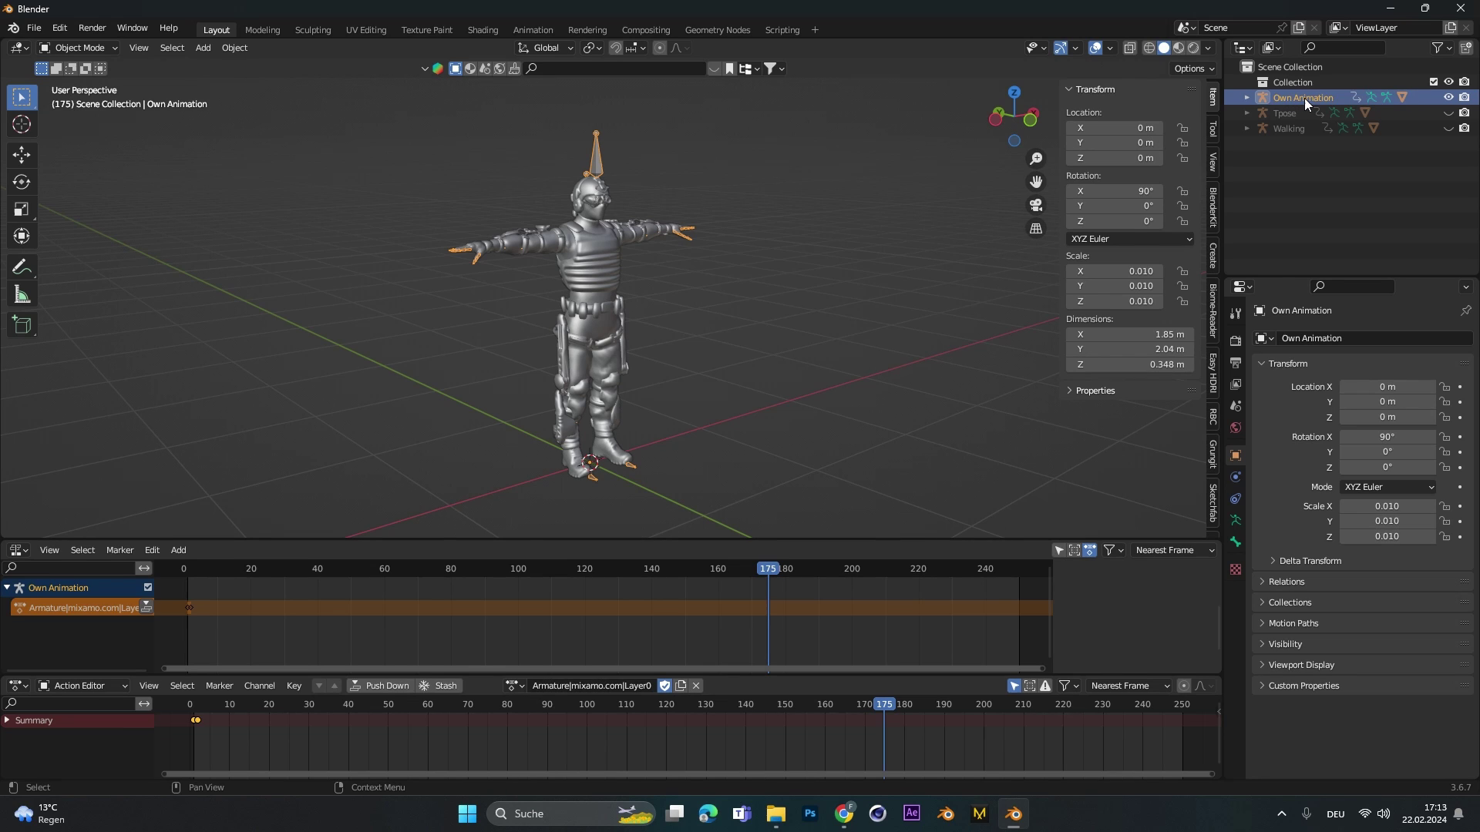
pyautogui.moveTo(755, 262); pyautogui.dragTo(632, 178, button='middle')
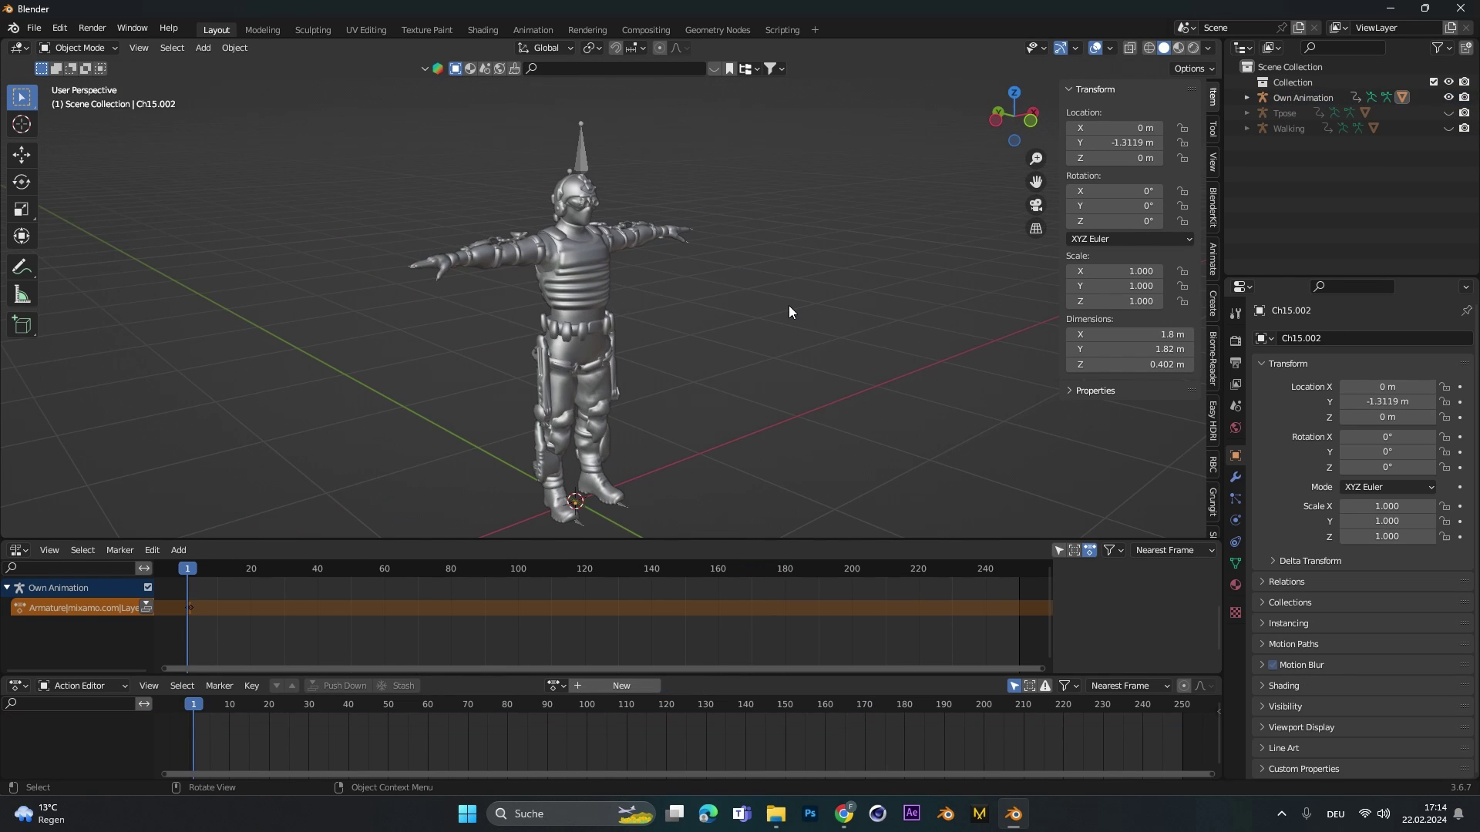
# Select the Own Animation armature and switch to Pose Mode facing its front.
pyautogui.click(586, 151)
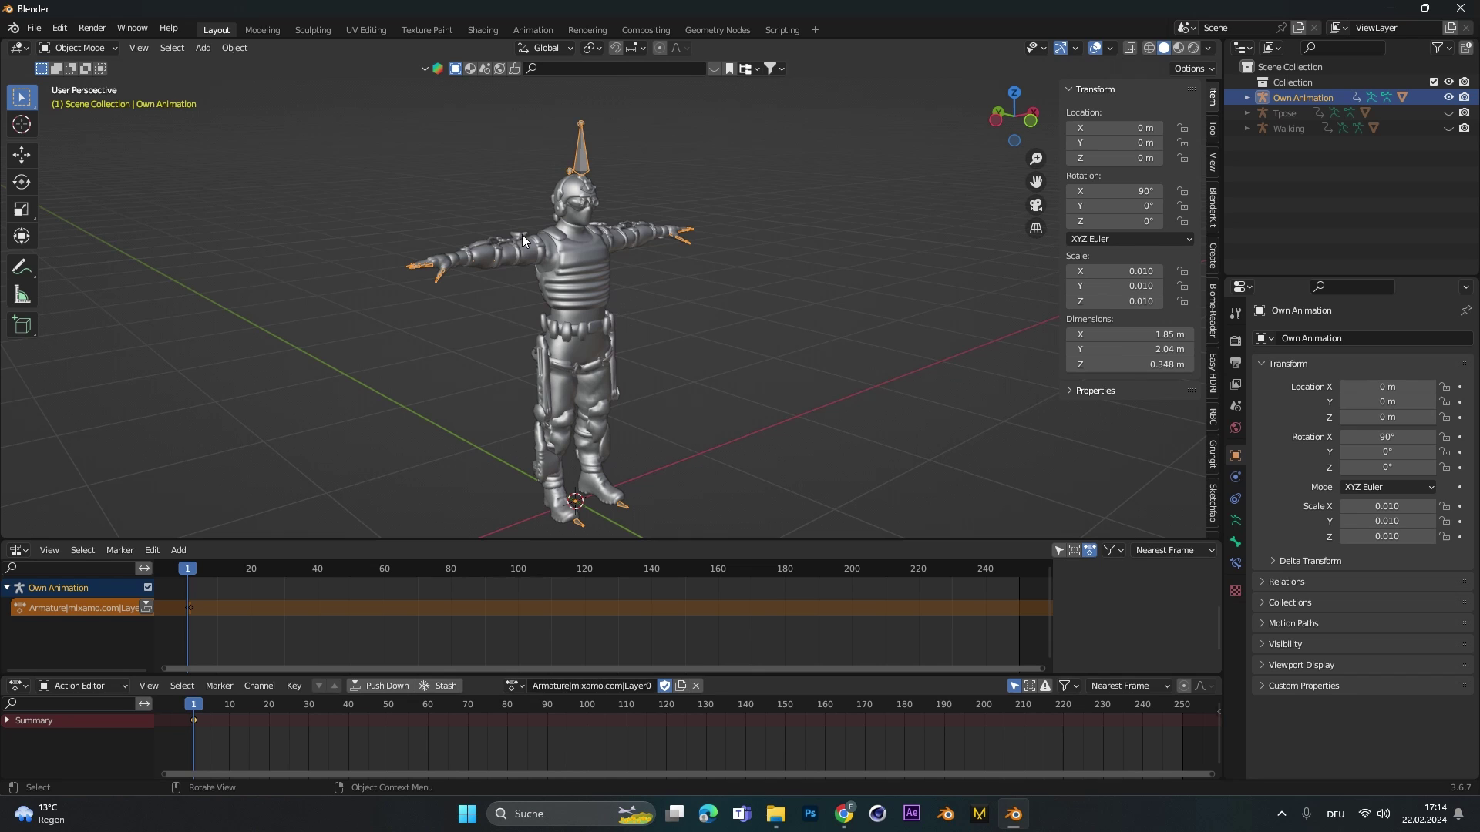
pyautogui.click(89, 49)
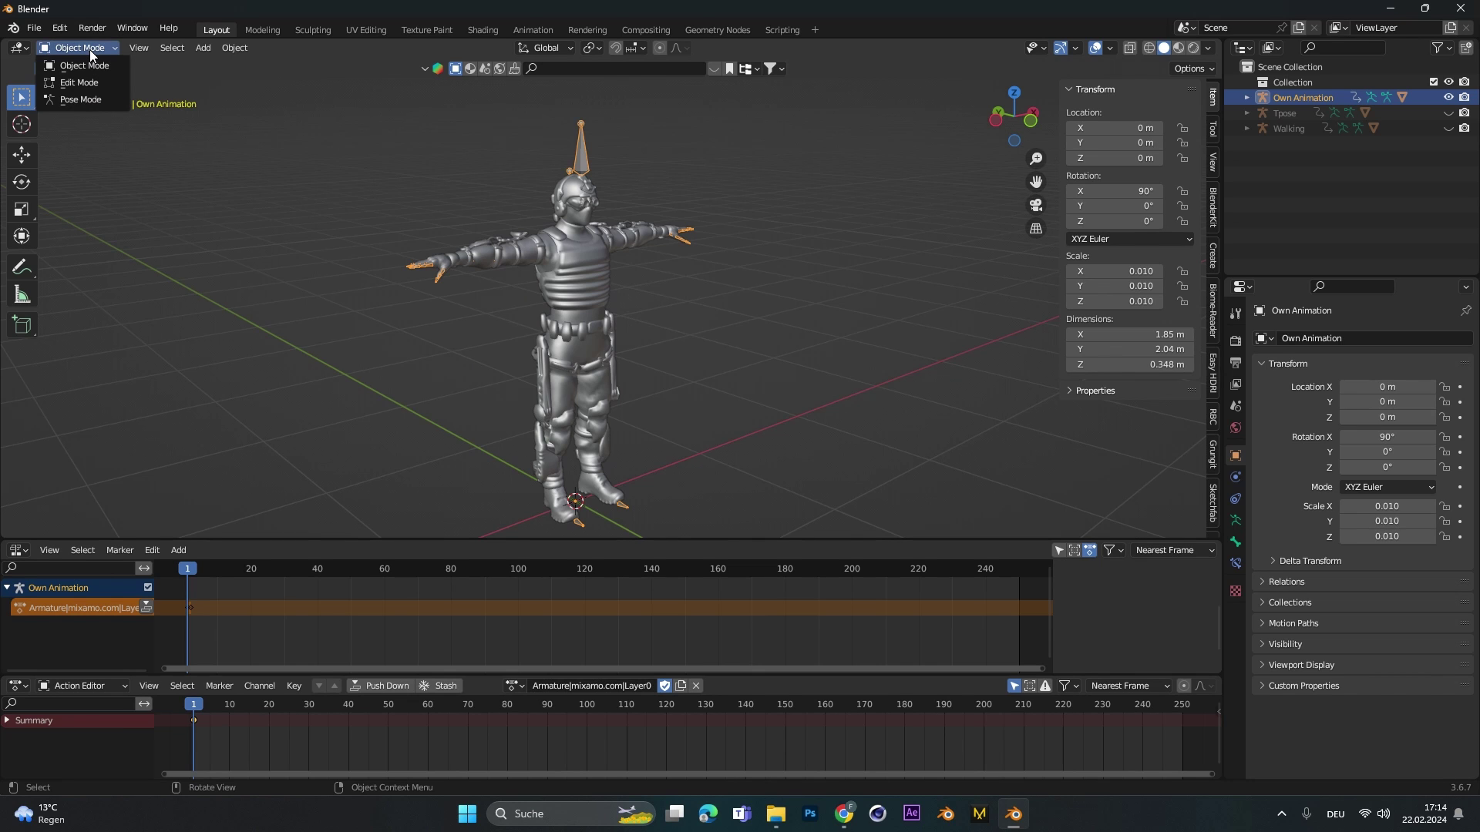
pyautogui.click(100, 102)
pyautogui.moveTo(585, 285); pyautogui.dragTo(617, 252, button='middle')
pyautogui.scroll(3, 617, 252)
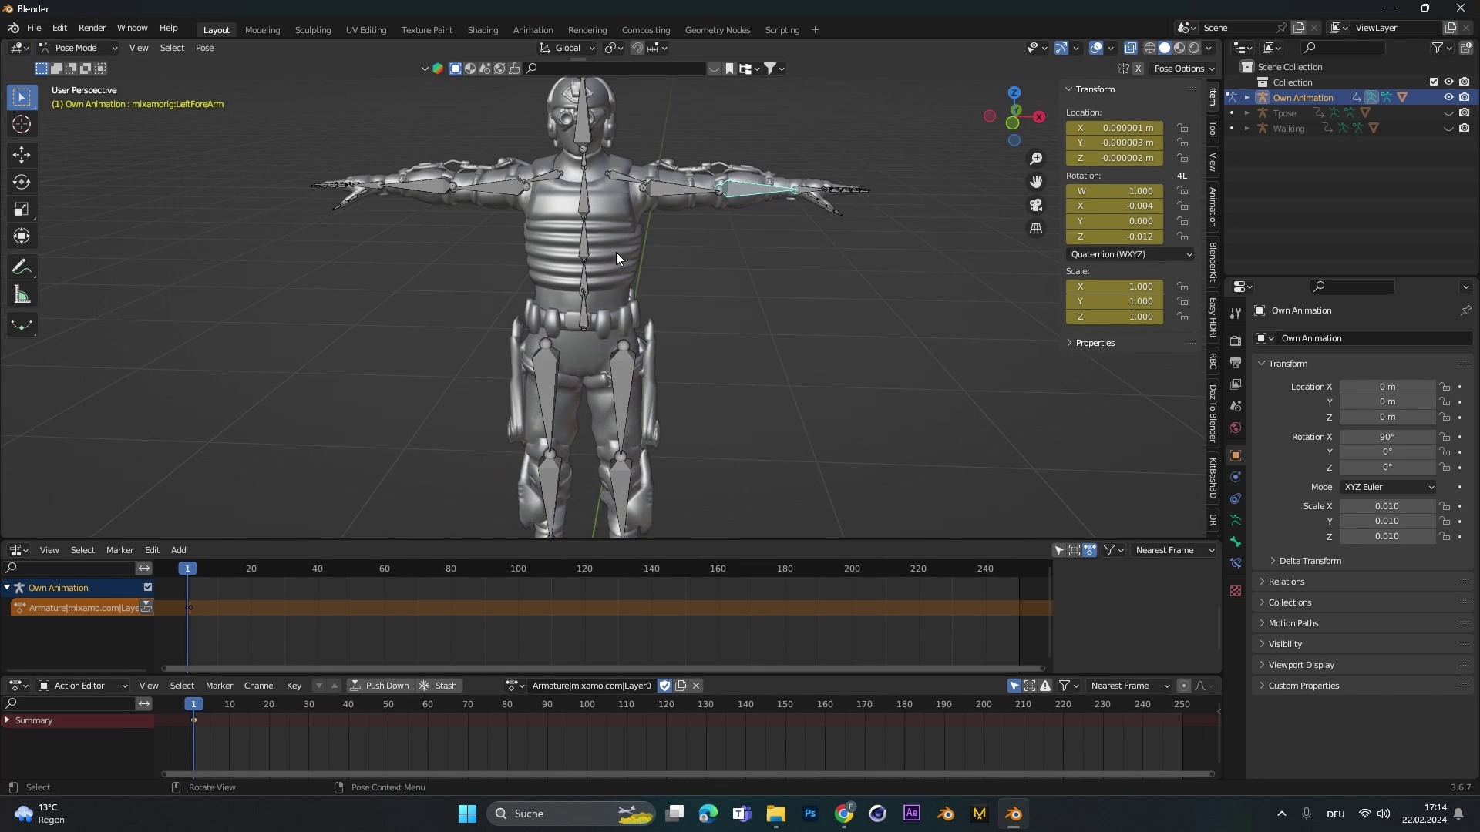
# Rotate the LeftArm bone upward and keyframe the raised pose.
pyautogui.click(666, 233)
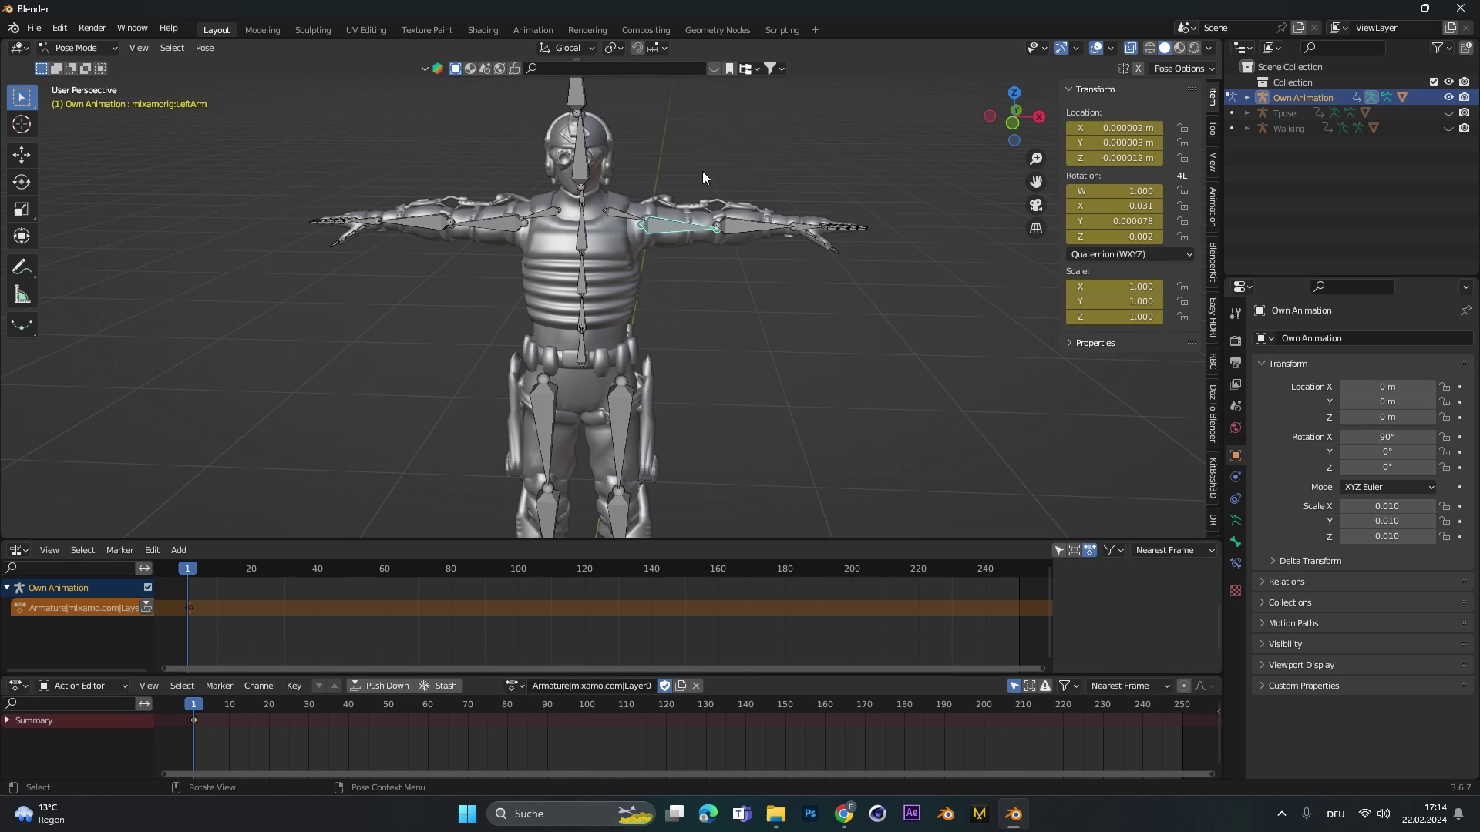
pyautogui.press('r')
pyautogui.click(740, 316)
pyautogui.press('i')
pyautogui.click(740, 316)
# Switch the lower panel to the Timeline and play the wave, stopping at frame 52.
pyautogui.click(19, 550)
pyautogui.click(231, 608)
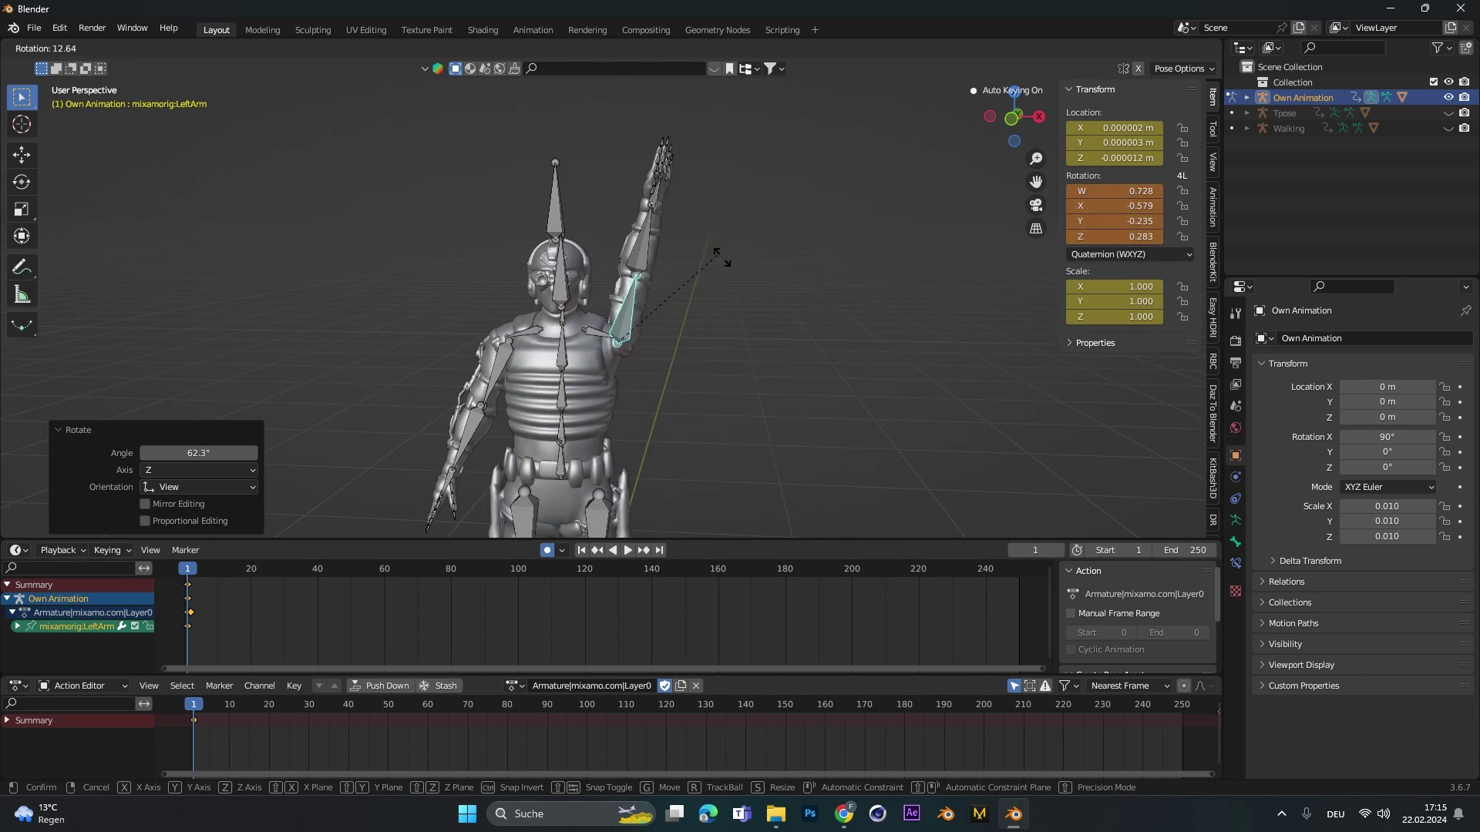
pyautogui.click(192, 569)
pyautogui.click(108, 549)
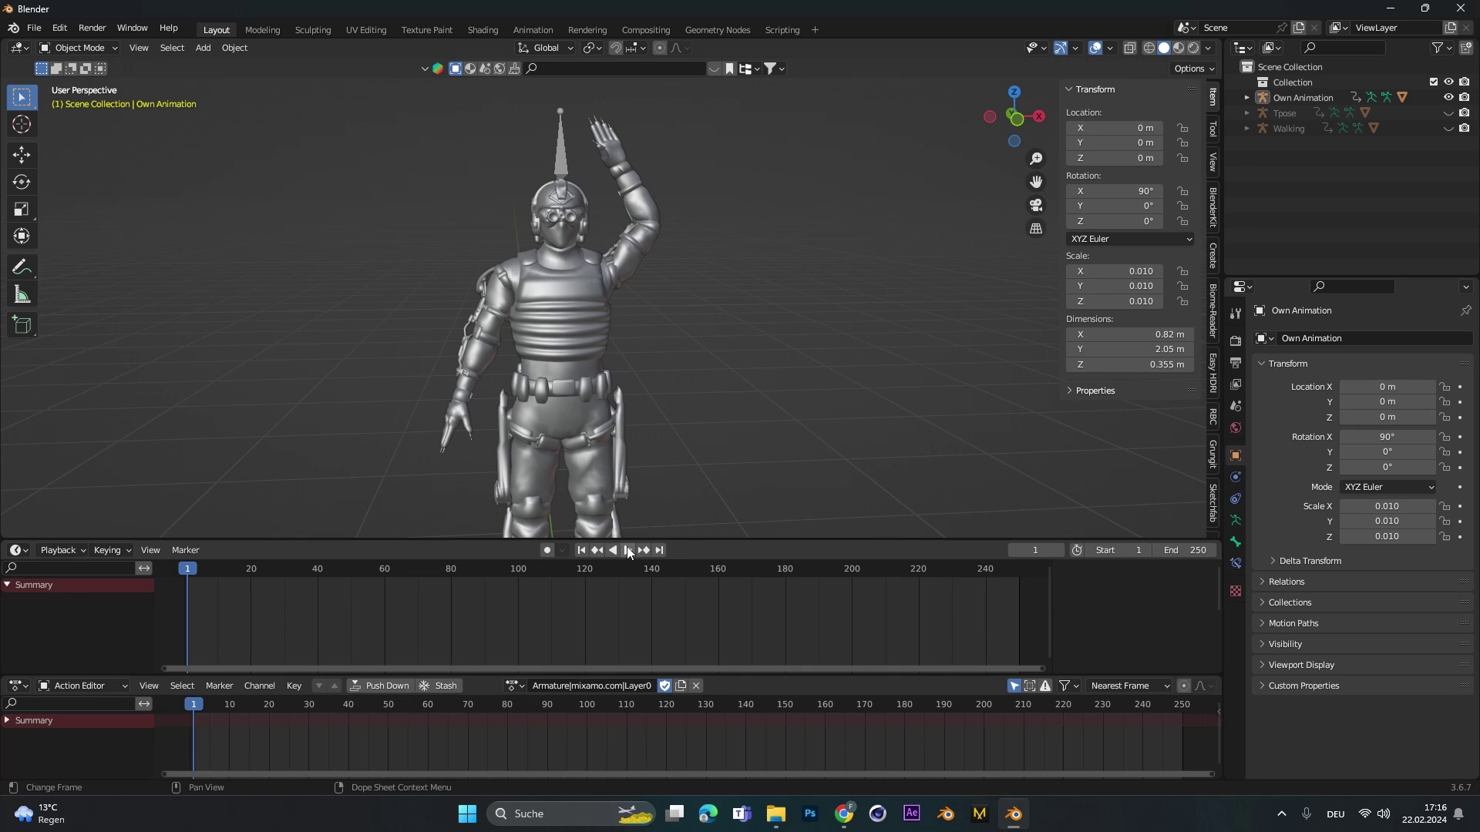
pyautogui.click(627, 548)
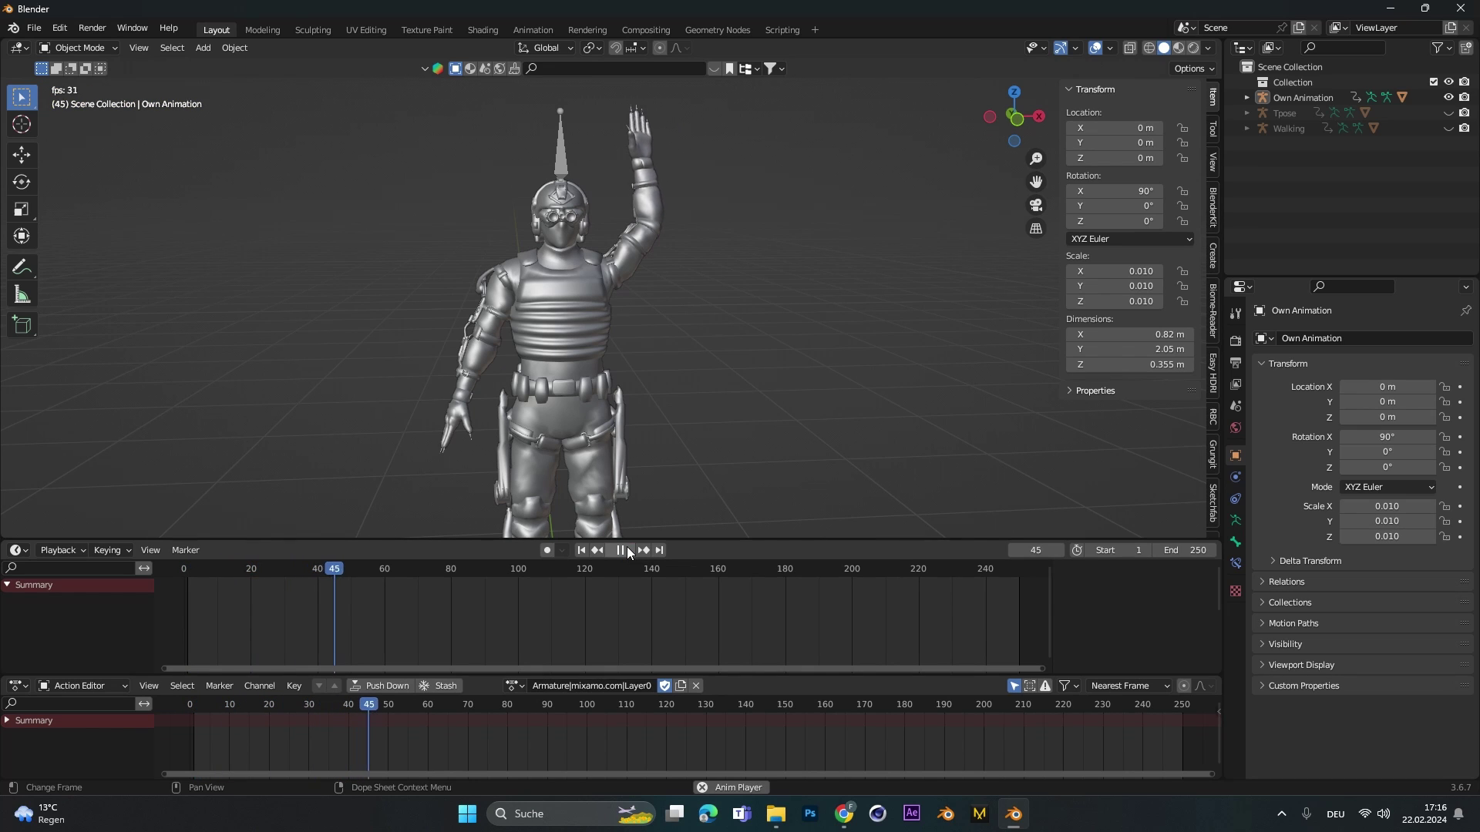
pyautogui.click(627, 548)
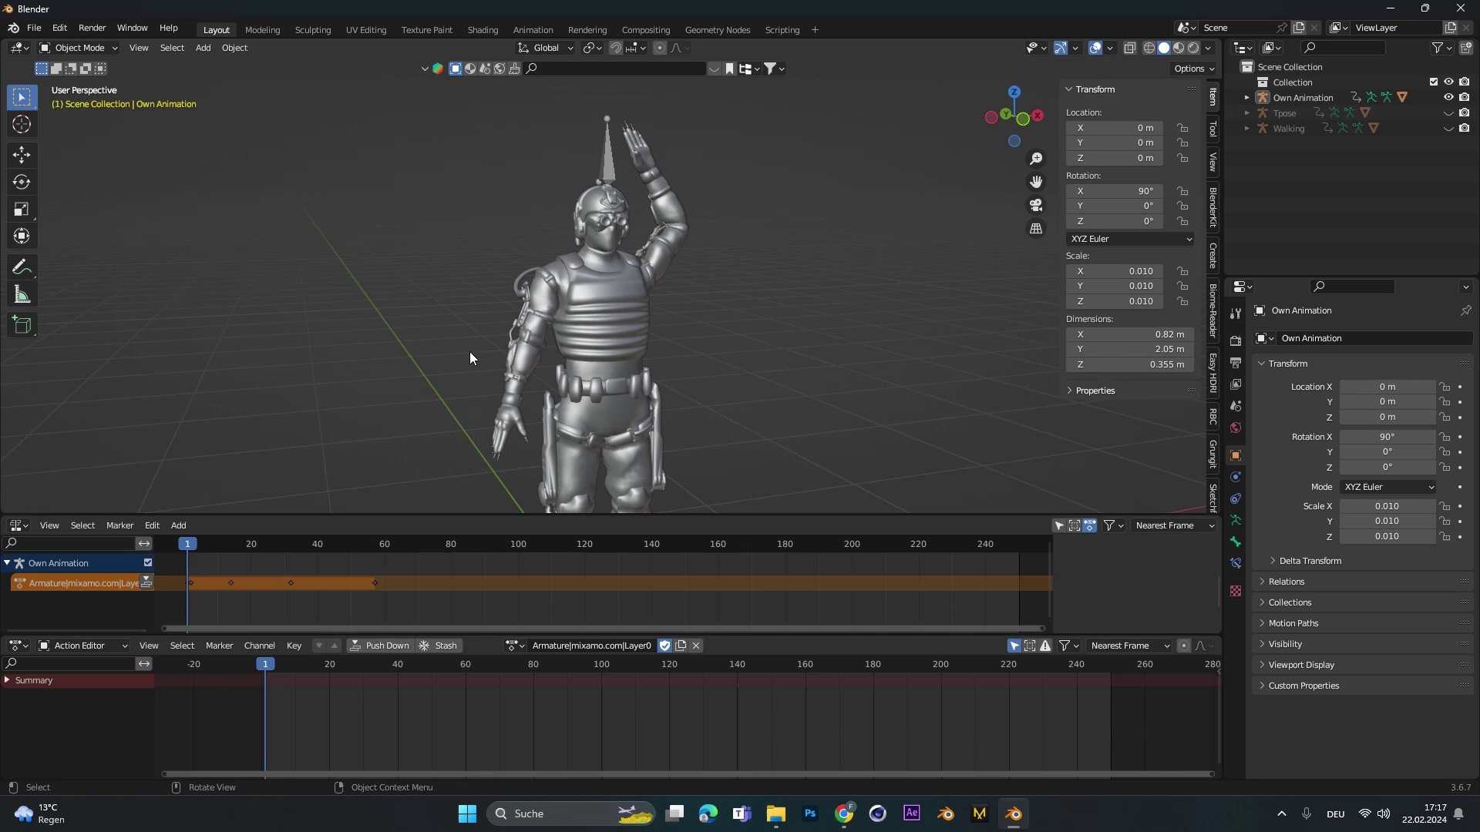
# Rename the Own Animation armature's action to 'waving'.
pyautogui.click(604, 165)
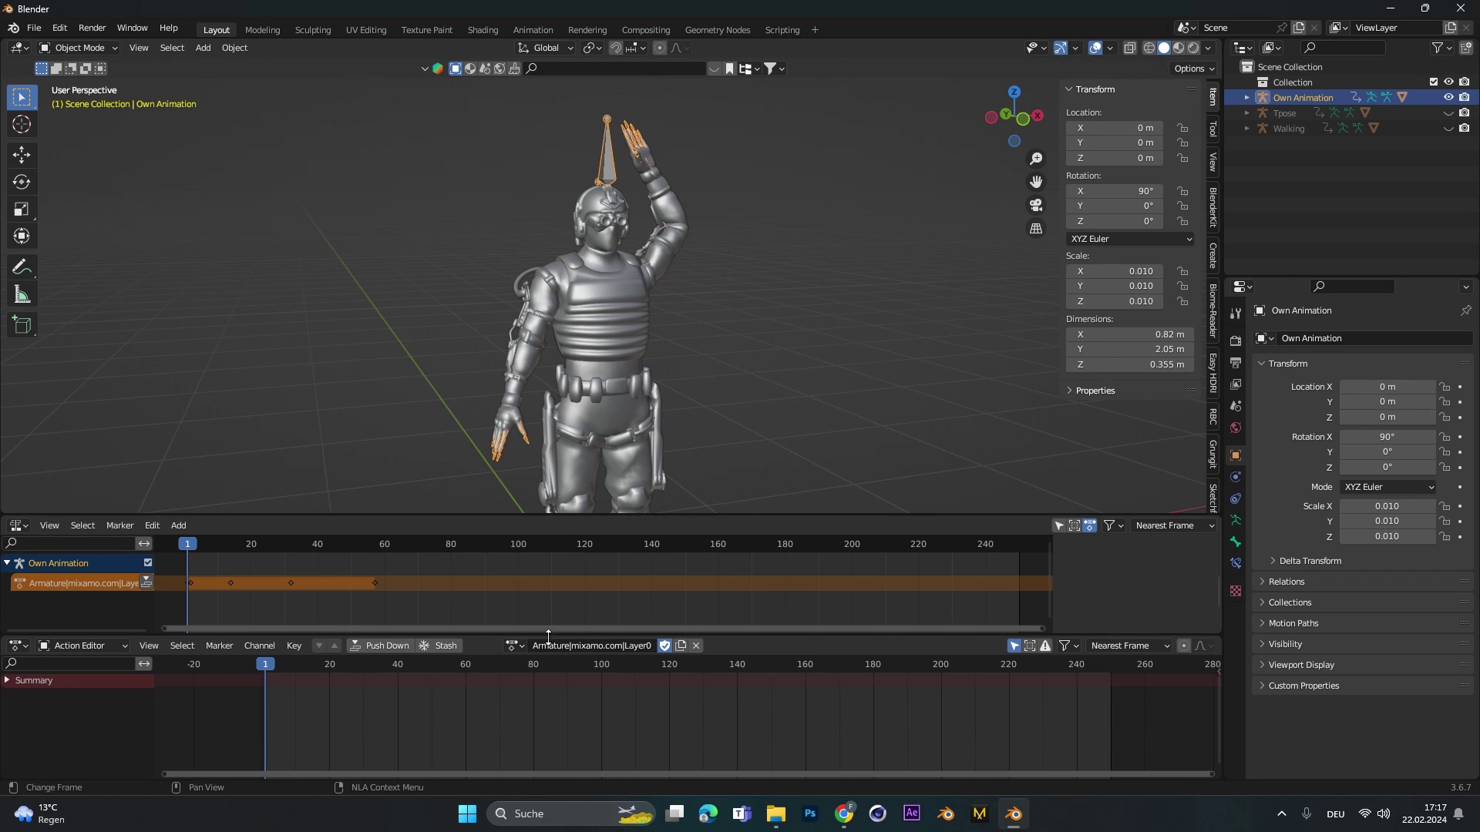
pyautogui.doubleClick(592, 646)
pyautogui.write('waving')
pyautogui.press('Return')
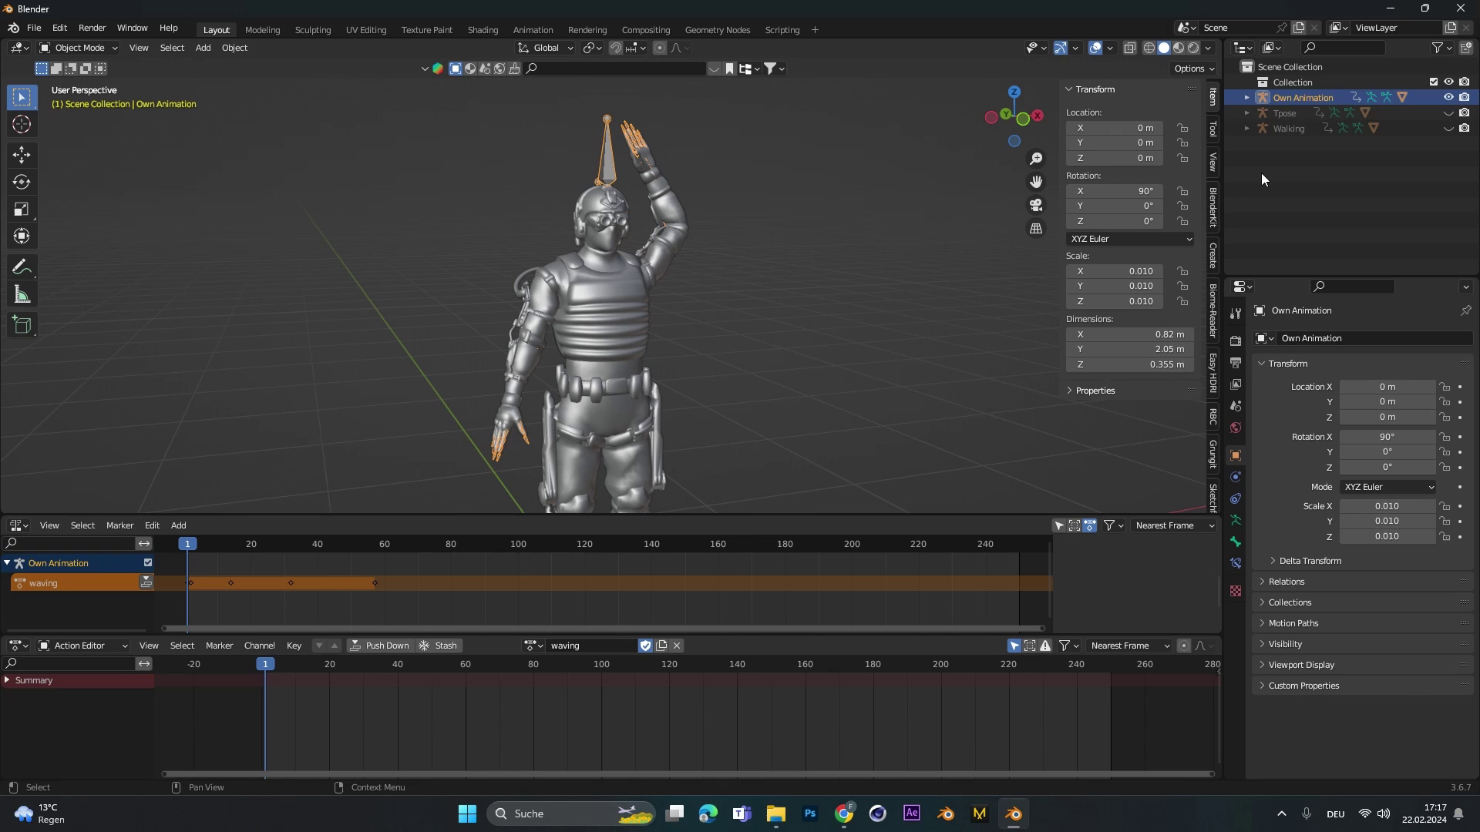
# Hide Own Animation, show the Tpose armature and Ch15 mesh, and return to frame 1.
pyautogui.click(1450, 98)
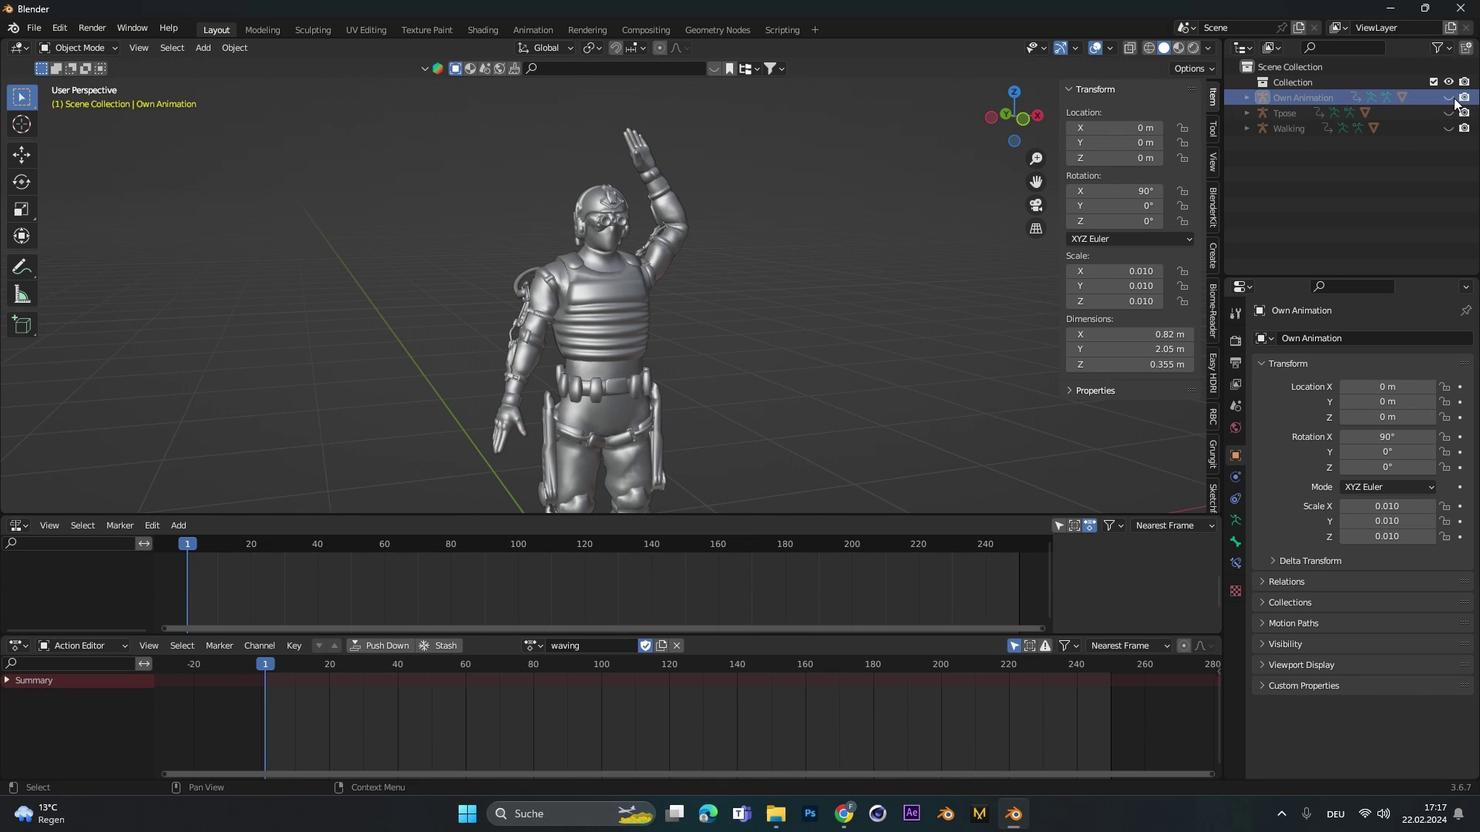
pyautogui.click(1247, 113)
pyautogui.click(1310, 113)
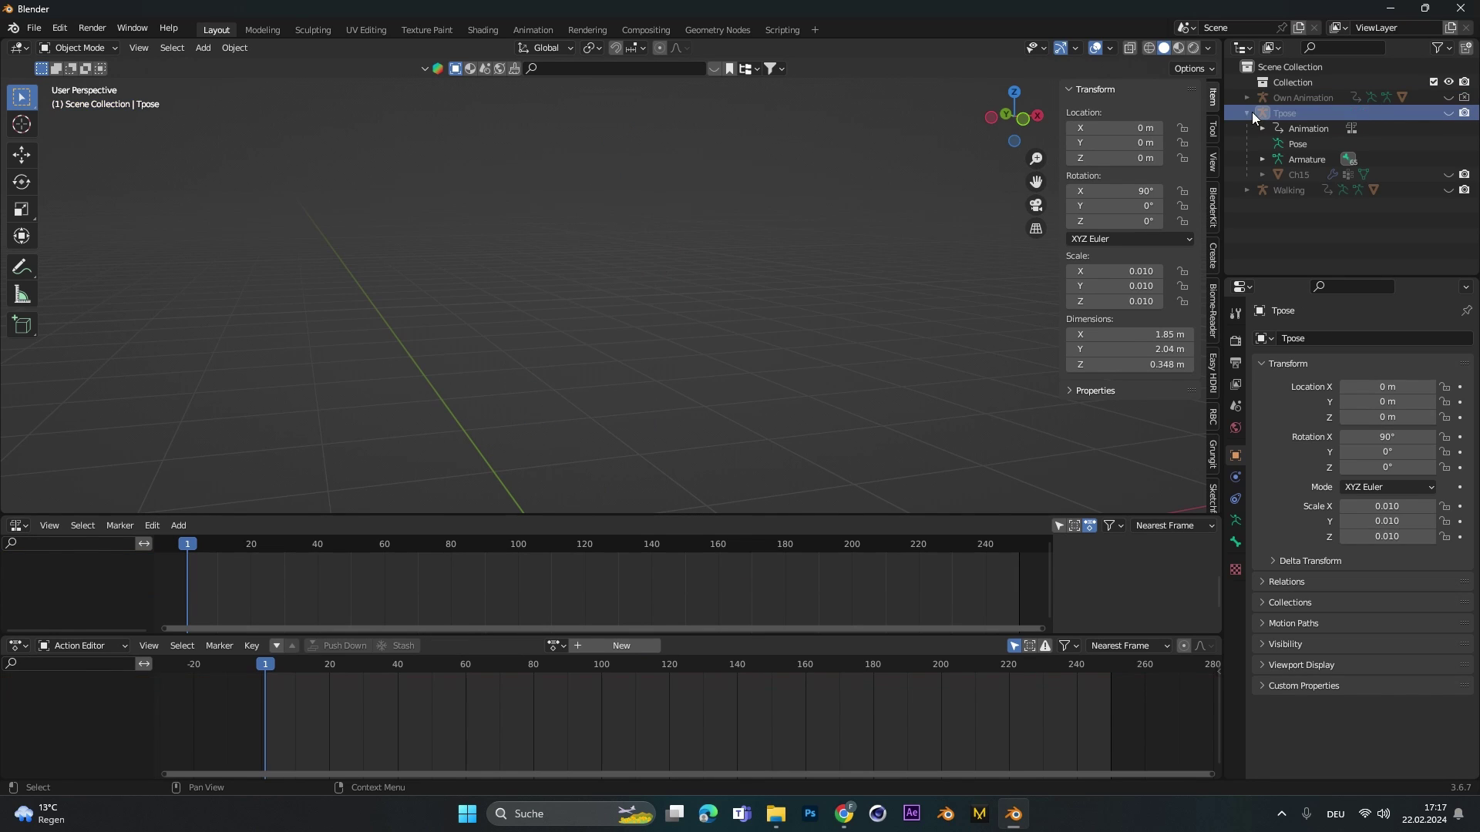
pyautogui.click(1449, 114)
pyautogui.click(1449, 175)
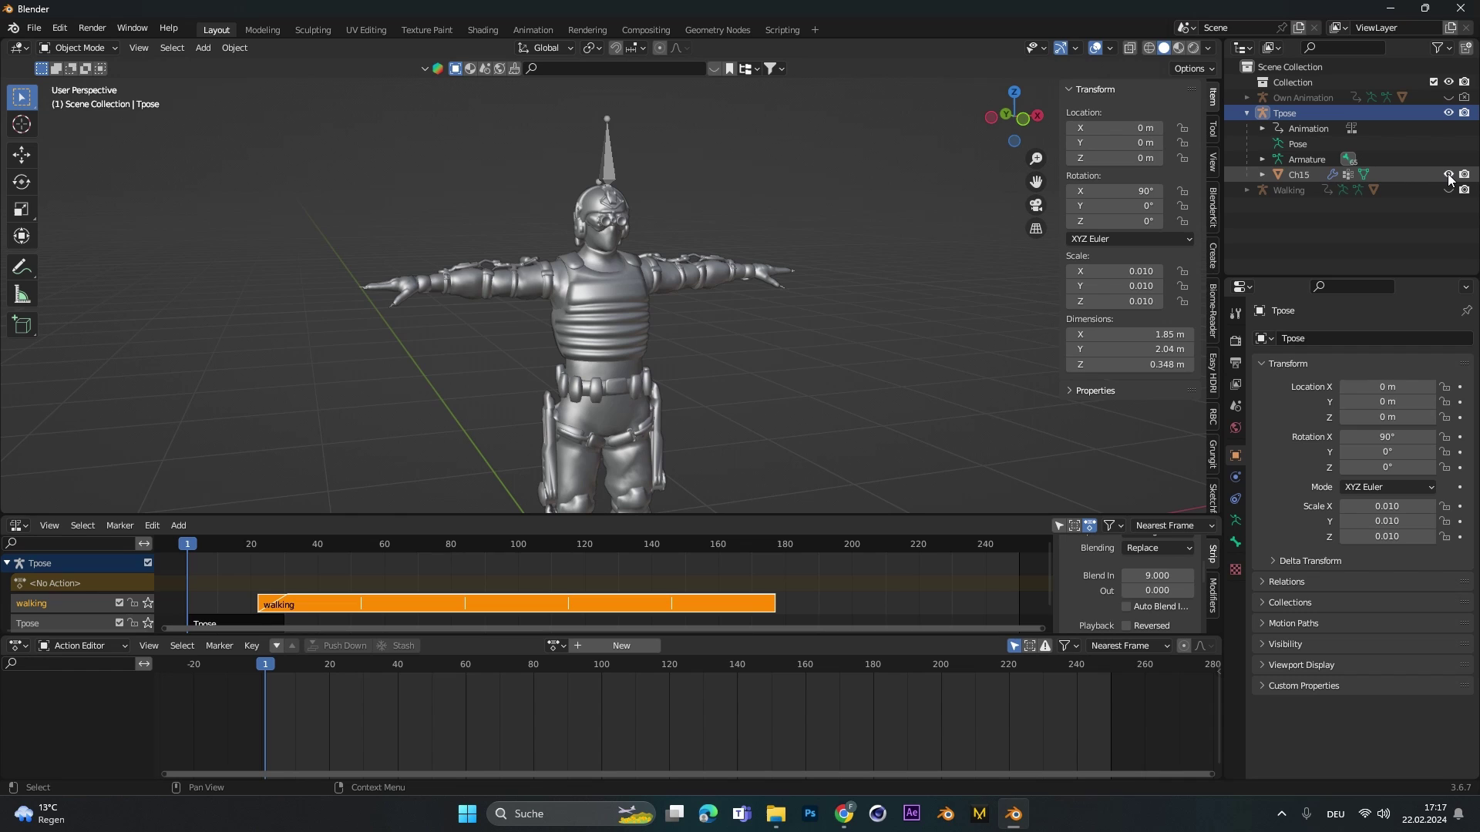
pyautogui.click(318, 544)
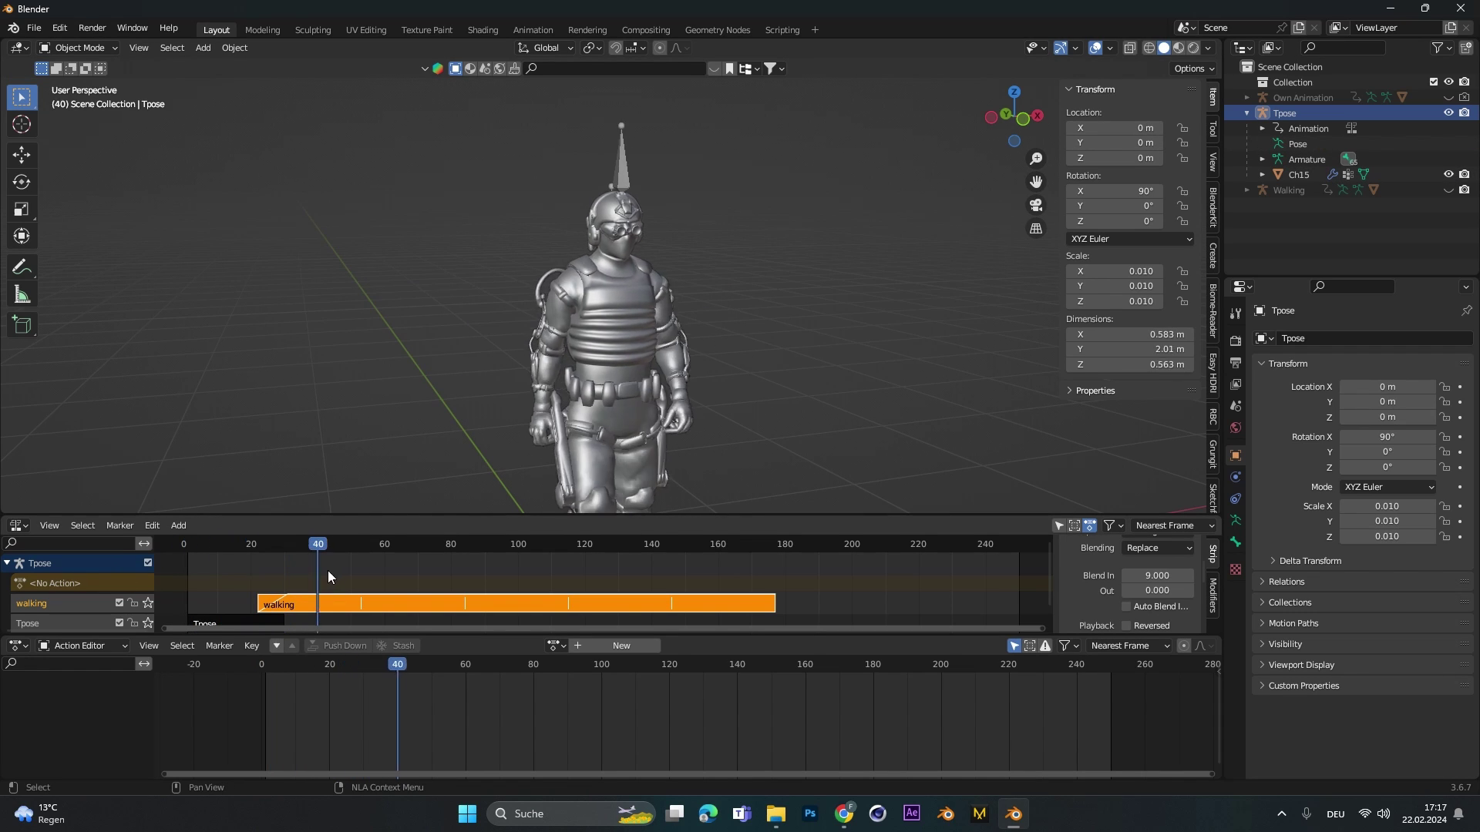
pyautogui.moveTo(326, 570); pyautogui.dragTo(187, 584)
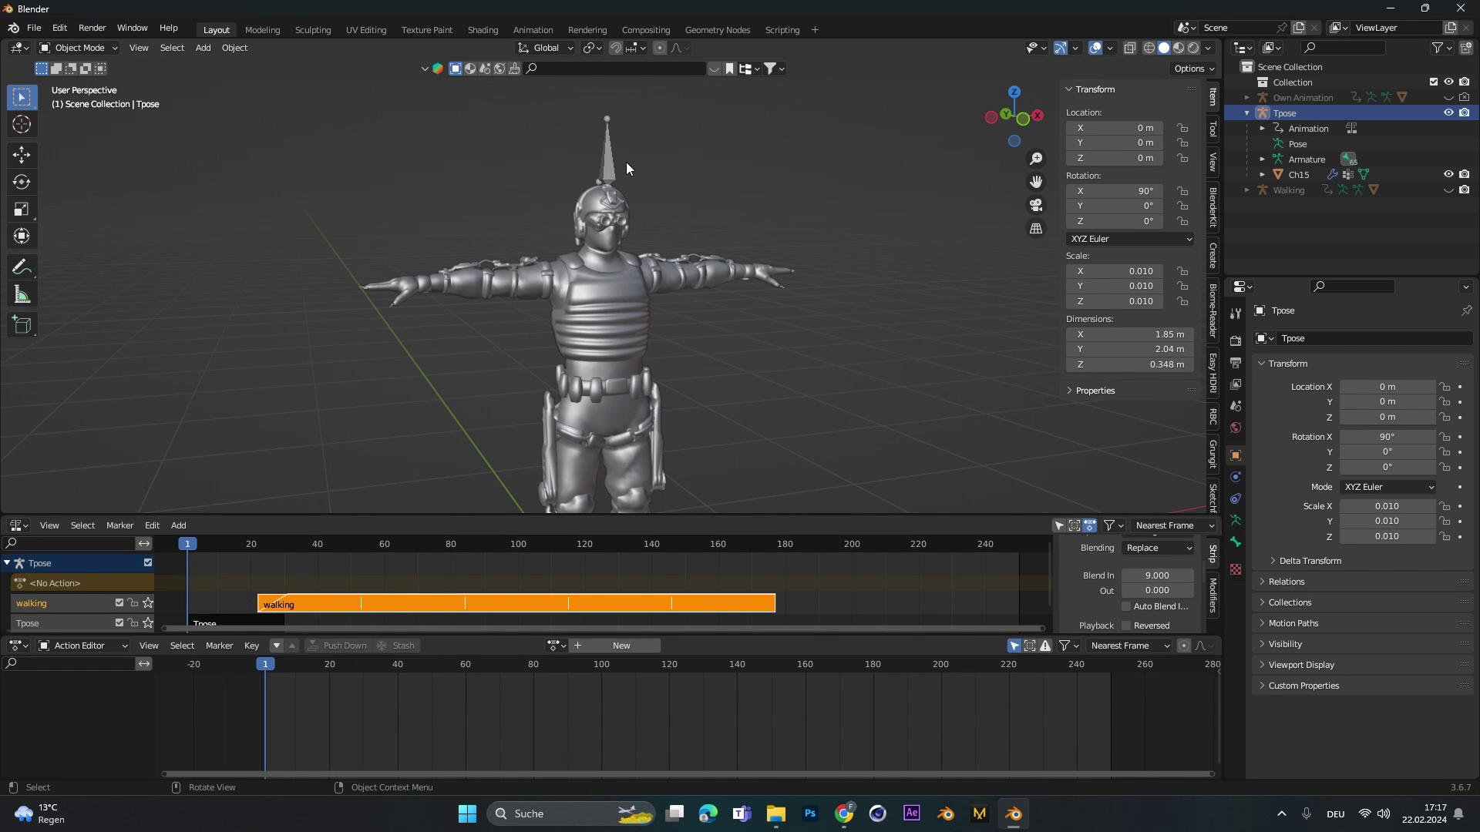
# Assign the waving action to the Tpose armature and preview its first frames.
pyautogui.click(608, 151)
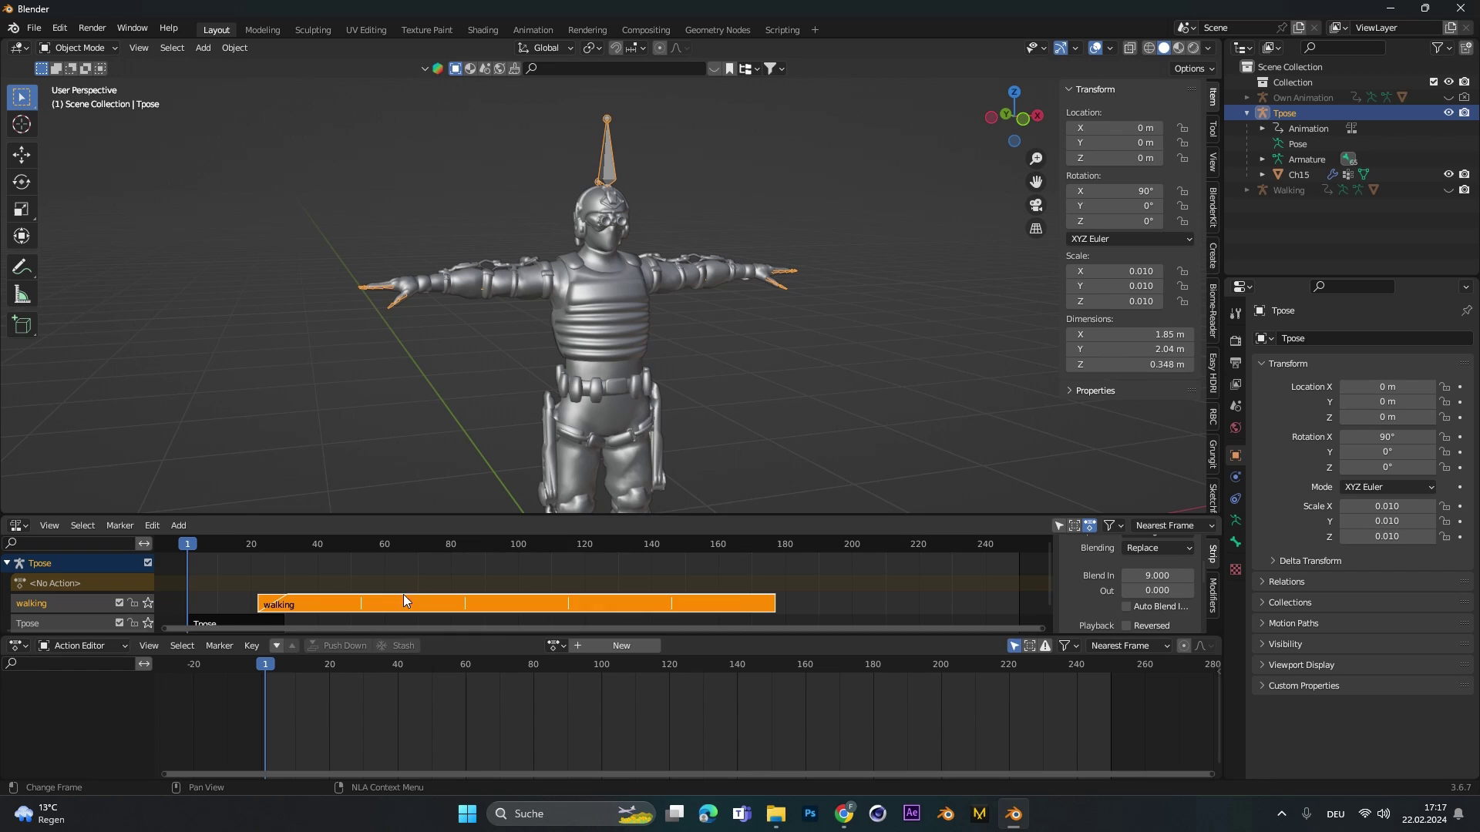
pyautogui.click(555, 646)
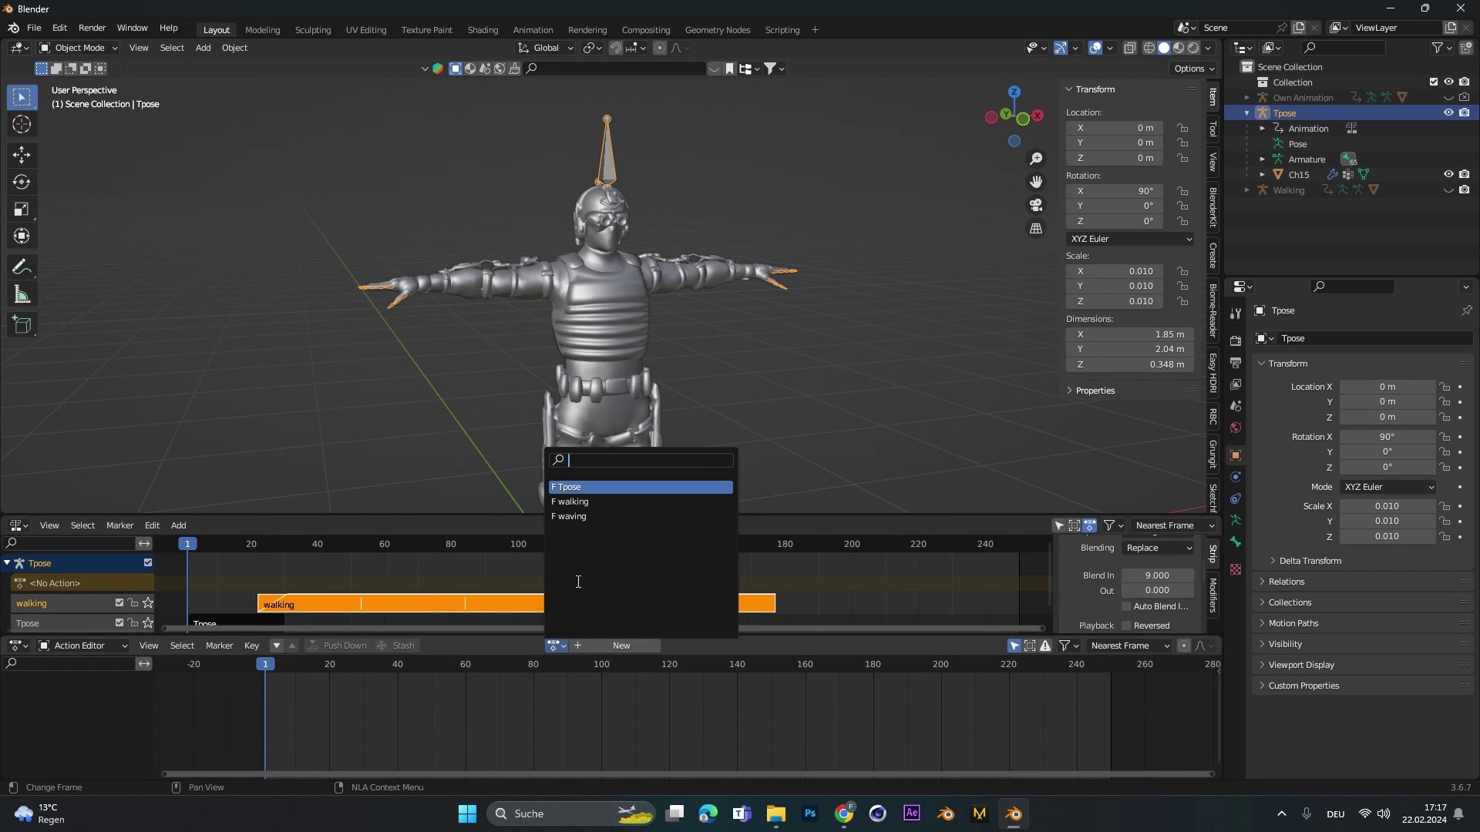
pyautogui.click(593, 516)
pyautogui.moveTo(269, 667)
pyautogui.mouseDown()
pyautogui.moveTo(304, 667)
pyautogui.moveTo(265, 667)
pyautogui.mouseUp()
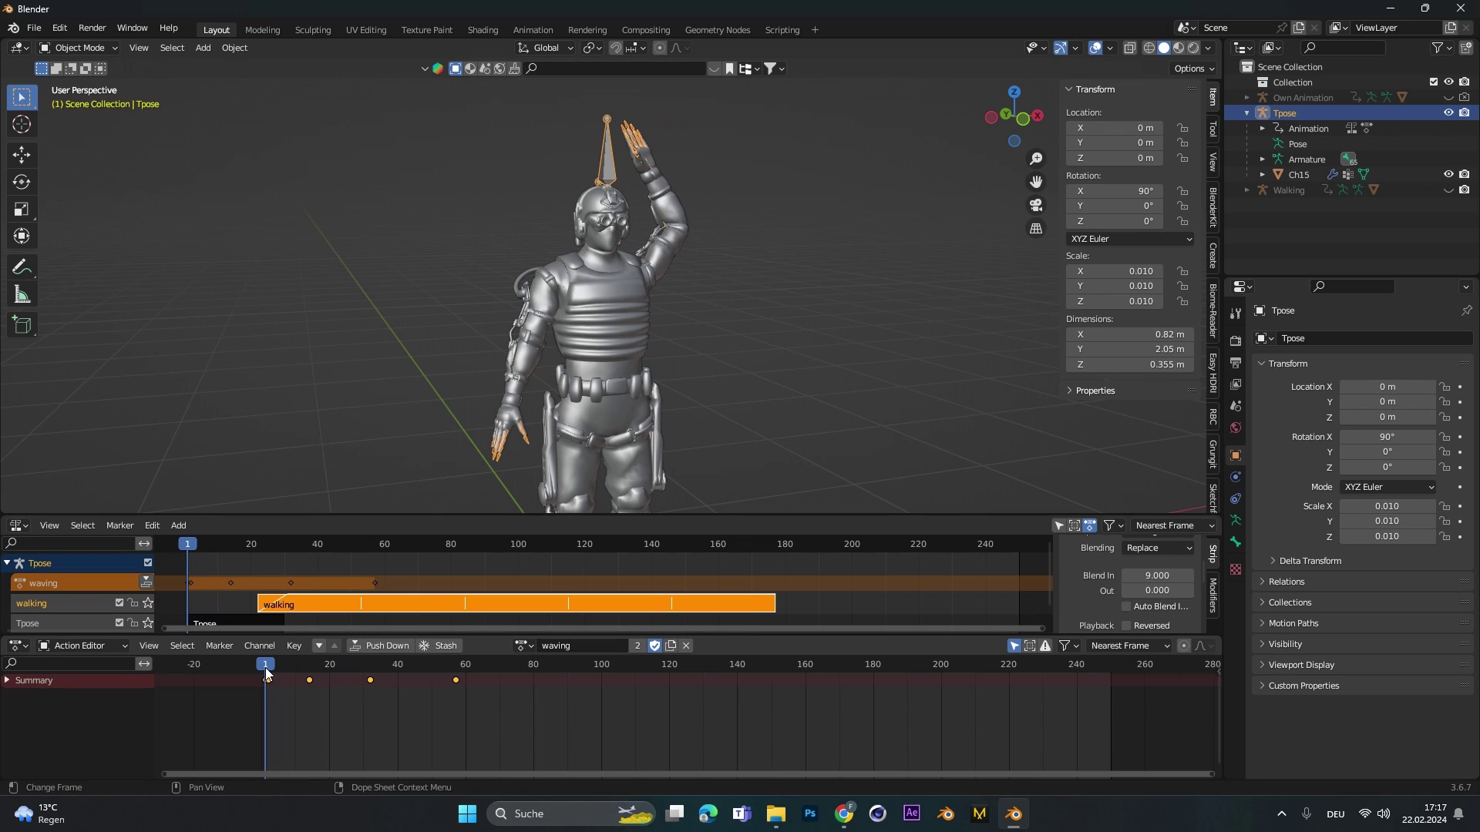
# Push the waving action down into an NLA strip and move it to frames 153–209.
pyautogui.click(387, 646)
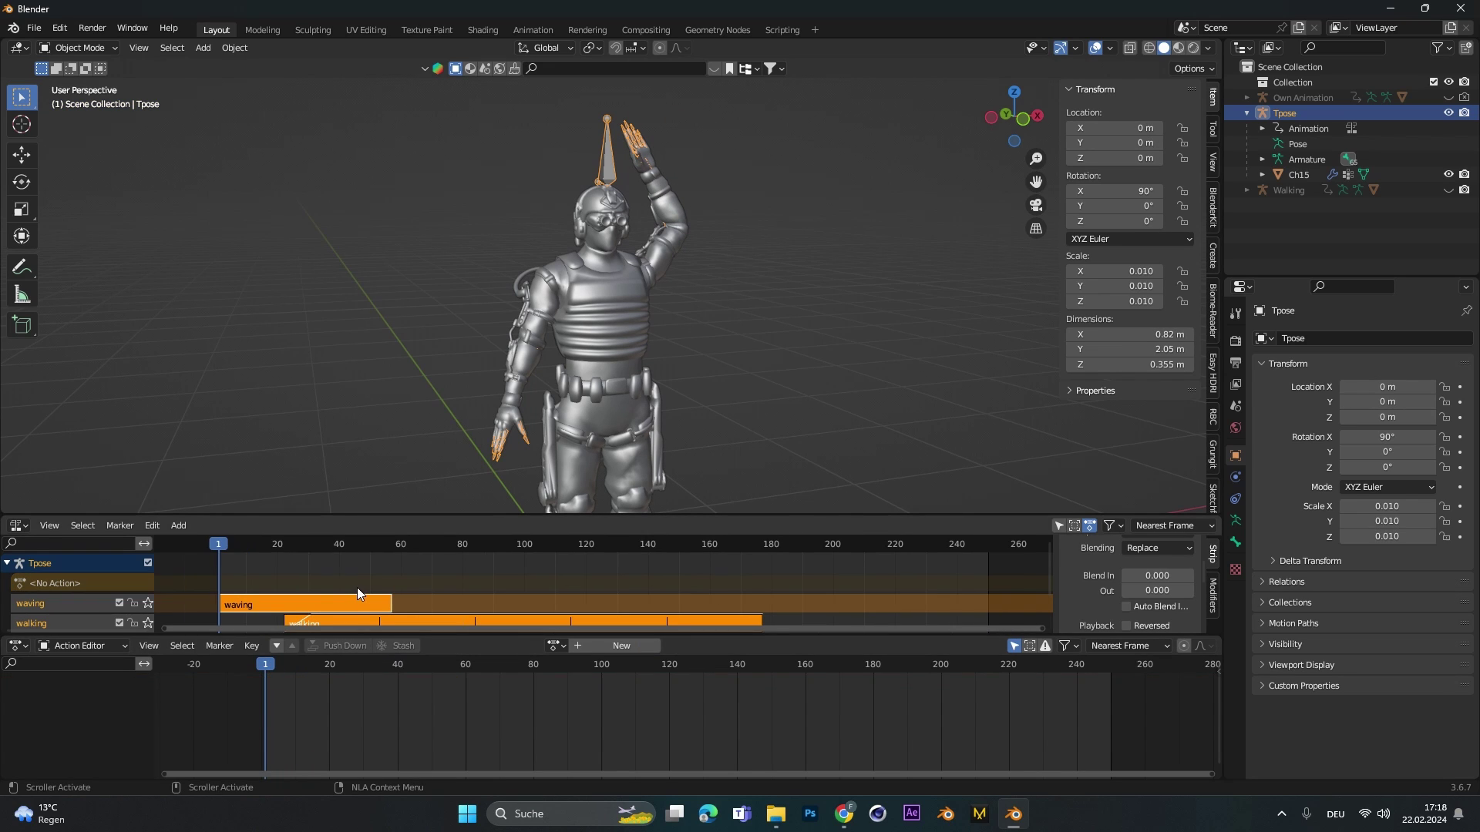
pyautogui.moveTo(427, 518); pyautogui.dragTo(420, 420)
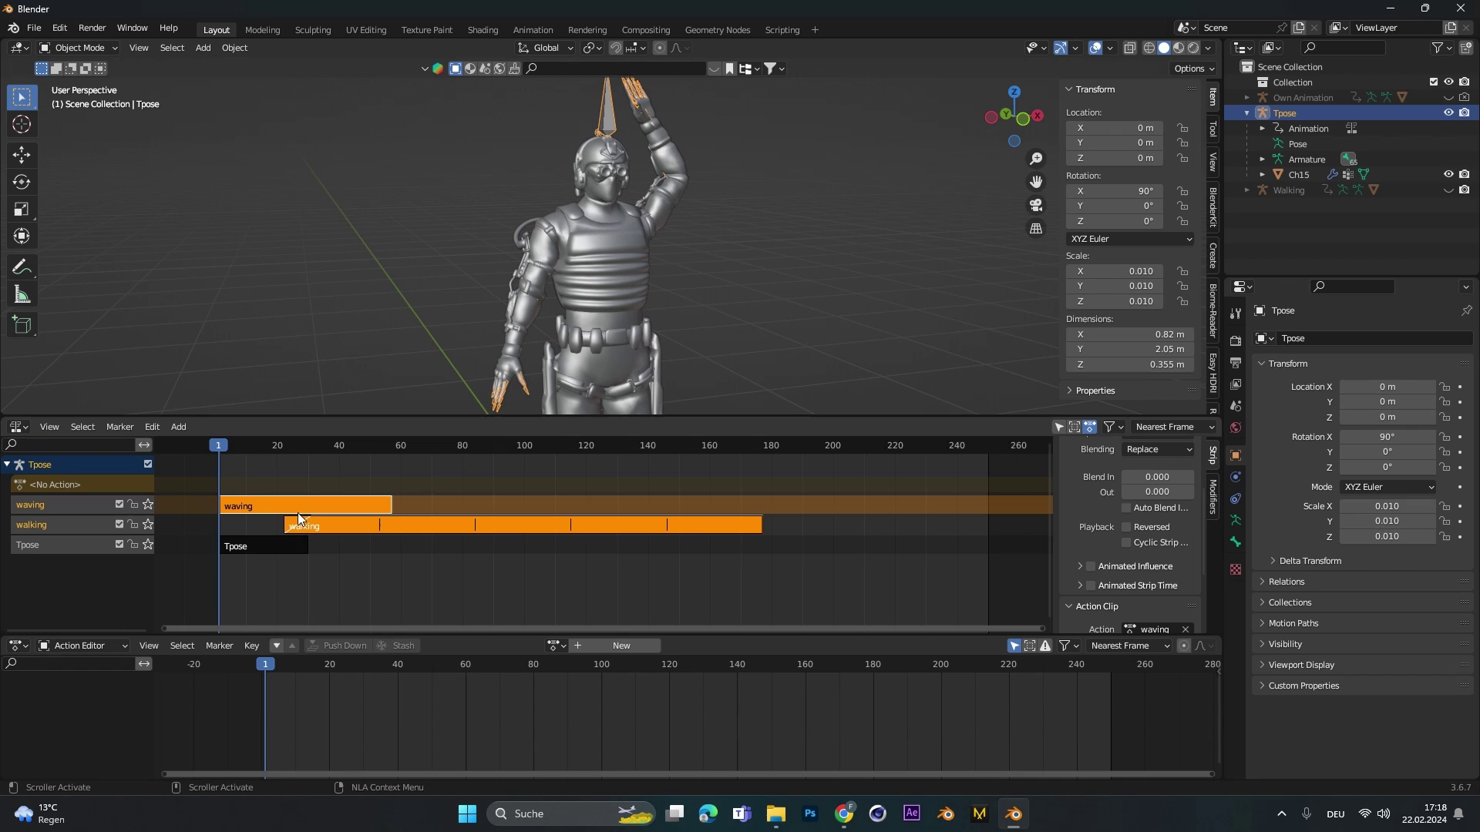
pyautogui.click(339, 506)
pyautogui.moveTo(346, 505); pyautogui.dragTo(820, 506)
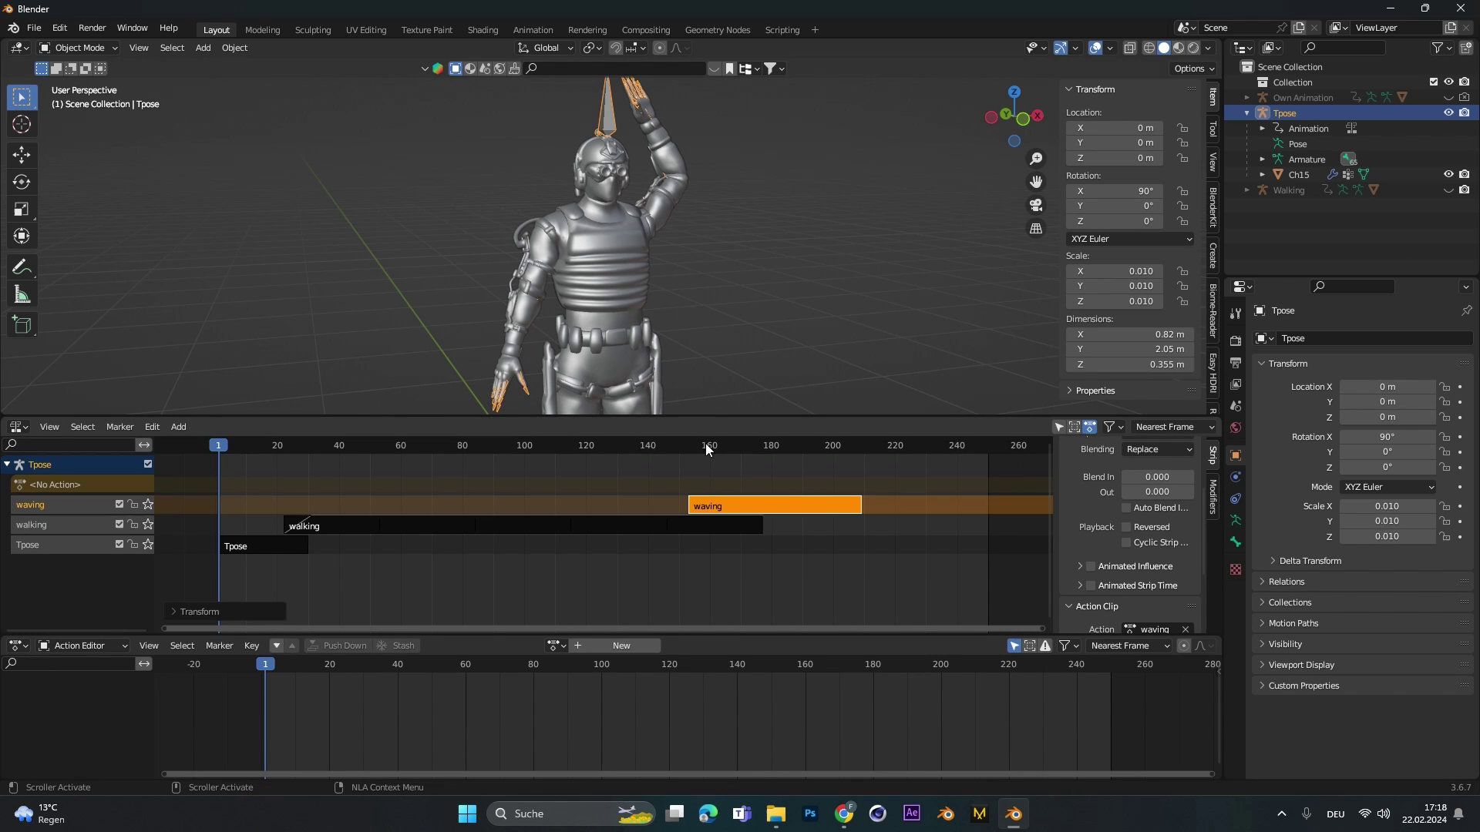
pyautogui.click(672, 446)
pyautogui.moveTo(672, 446); pyautogui.dragTo(686, 450)
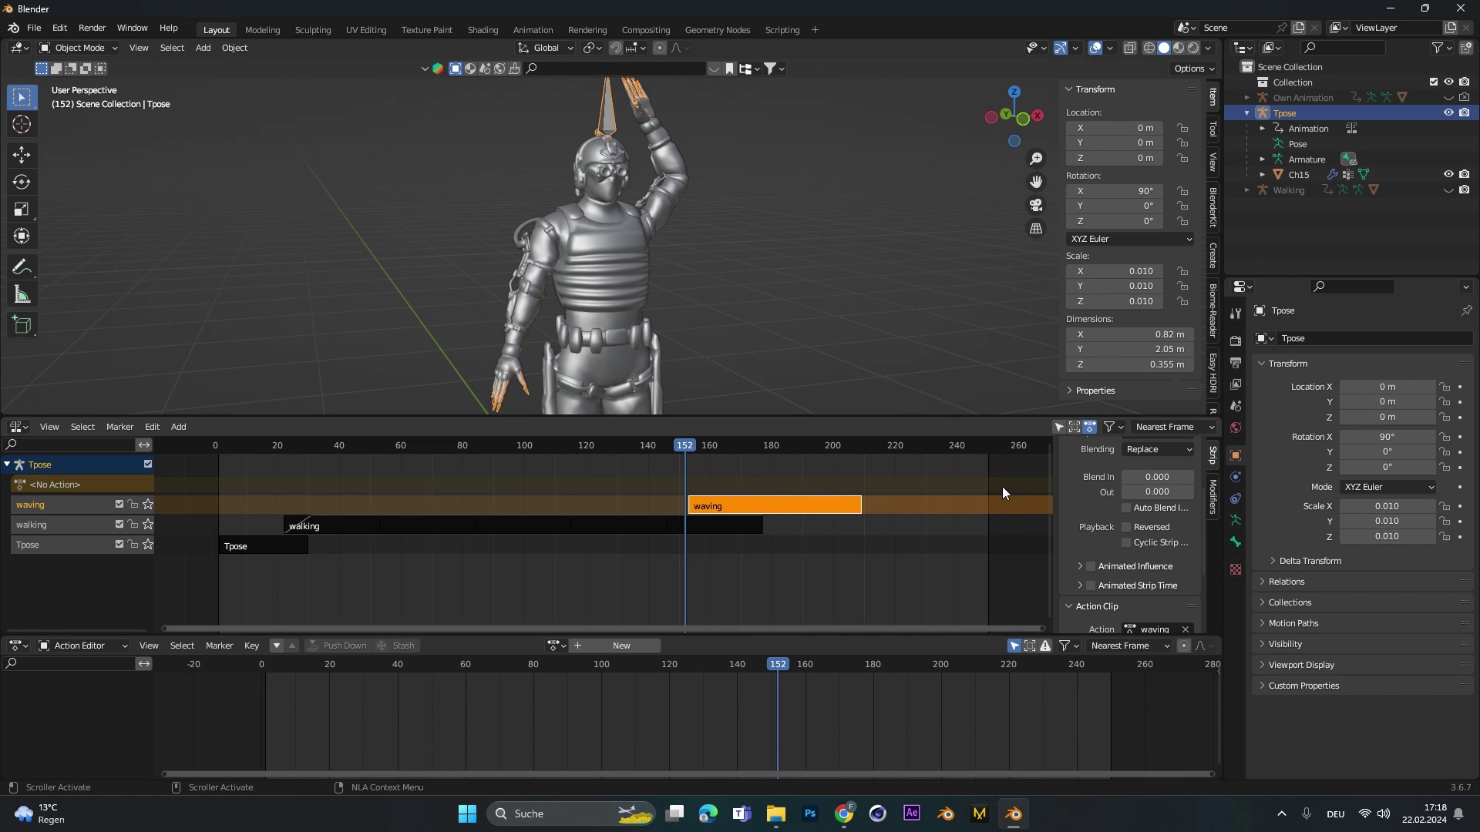
# Set the waving strip's extrapolation to Nothing and preview poses near its start.
pyautogui.scroll(3, 1066, 513)
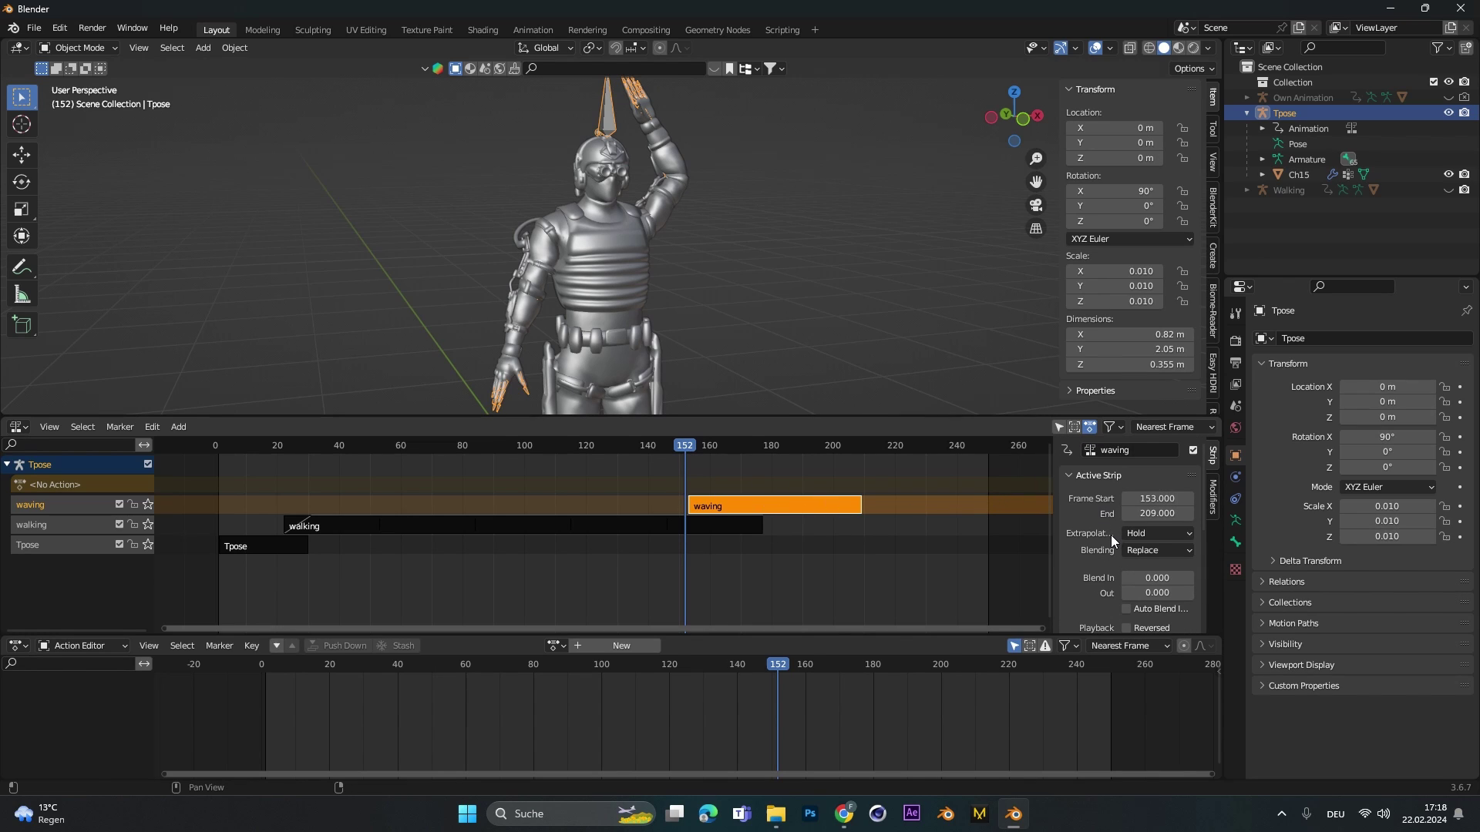
pyautogui.click(1149, 533)
pyautogui.click(1156, 551)
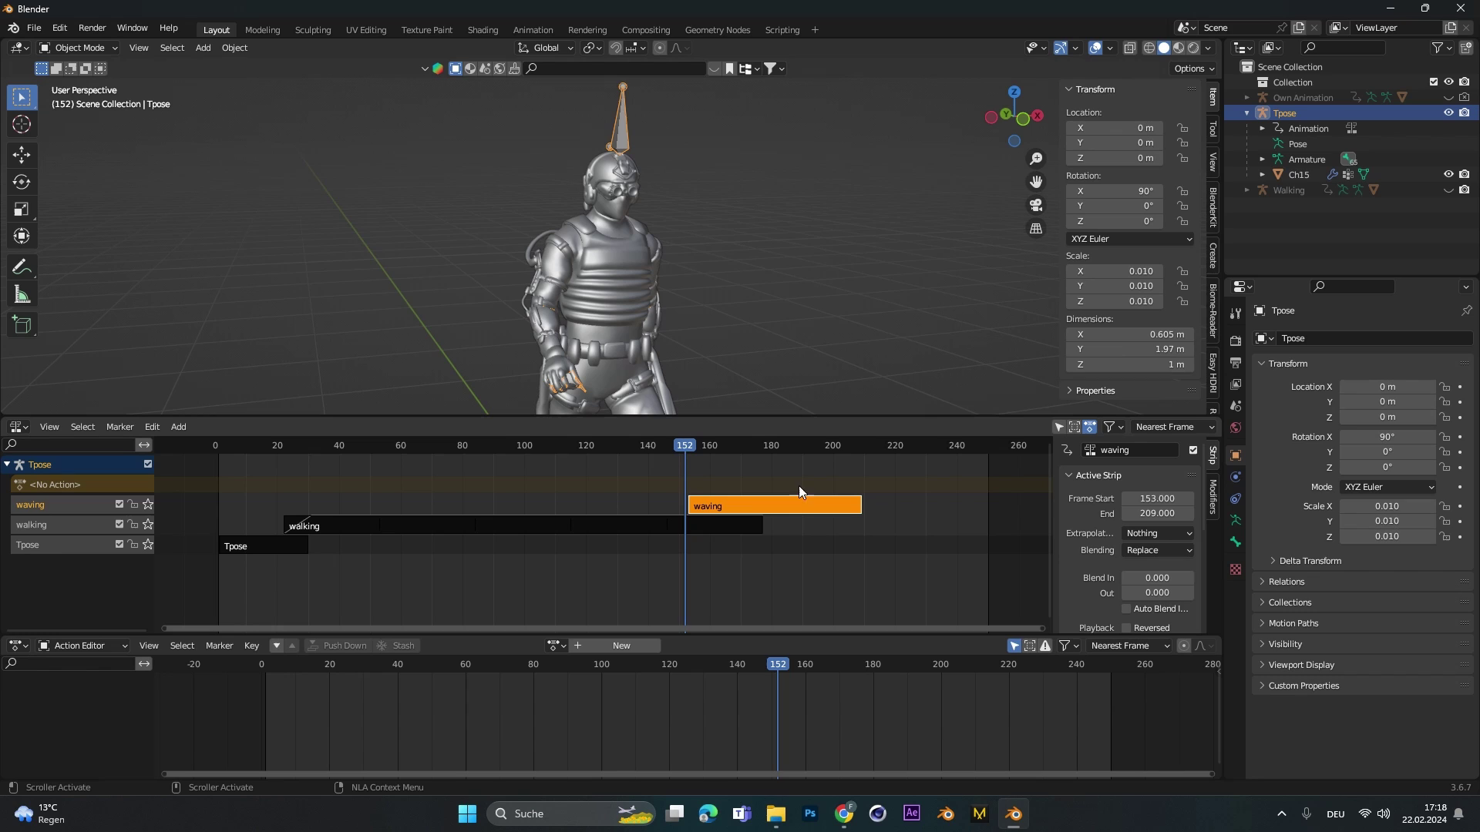
pyautogui.moveTo(687, 447)
pyautogui.mouseDown()
pyautogui.moveTo(704, 457)
pyautogui.moveTo(677, 460)
pyautogui.mouseUp()
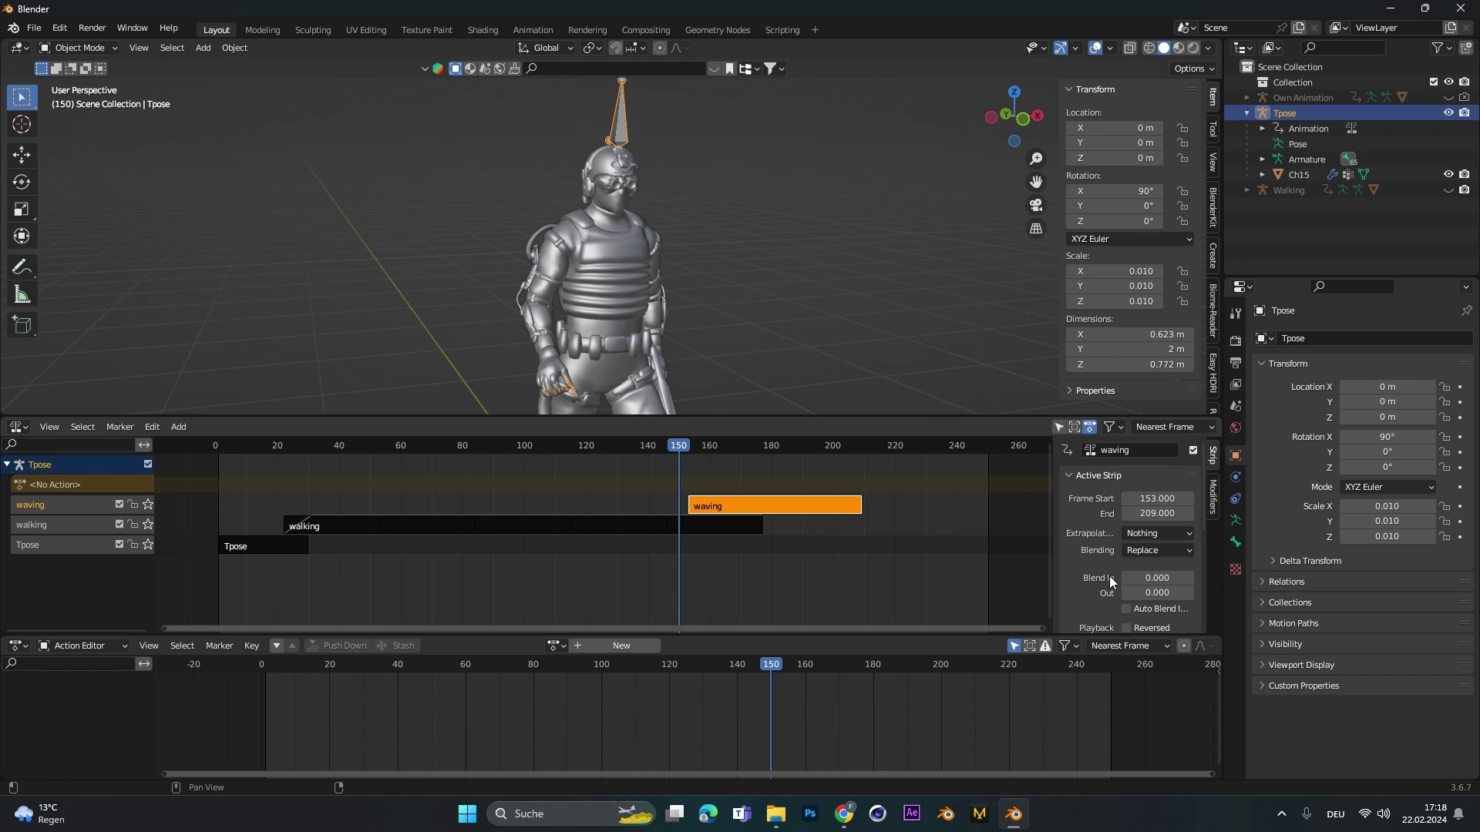
# Set the waving strip's Blend In to 10.2 frames.
pyautogui.moveTo(1156, 577); pyautogui.dragTo(1179, 578)
pyautogui.press('space')
pyautogui.click(909, 538)
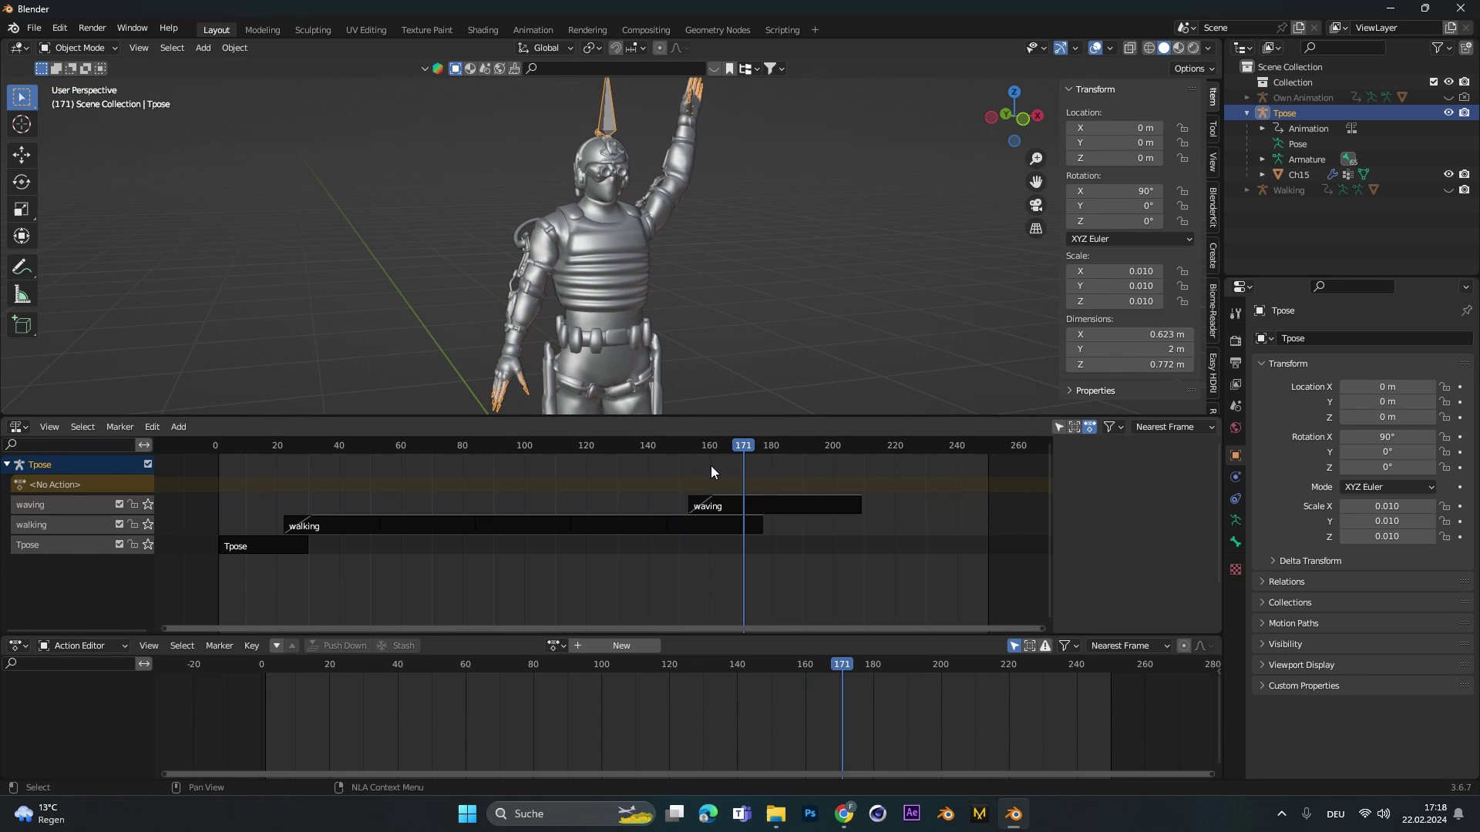
pyautogui.moveTo(715, 445); pyautogui.dragTo(654, 445)
pyautogui.click(780, 505)
pyautogui.moveTo(1156, 577); pyautogui.dragTo(1187, 577)
# Play the walk-to-wave transition from around frame 133 and orbit to inspect it.
pyautogui.press('space')
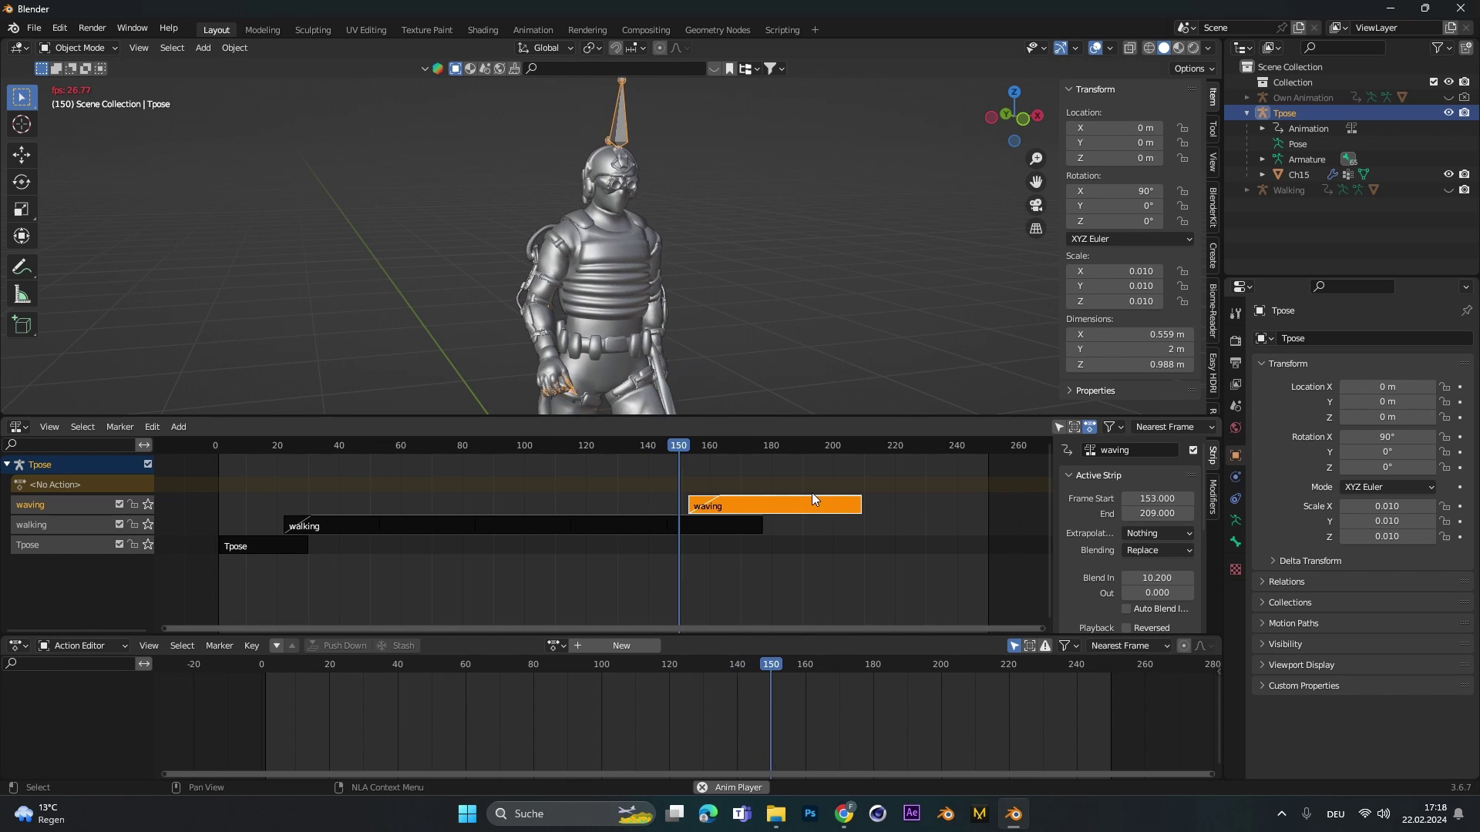
pyautogui.scroll(-4, 732, 328)
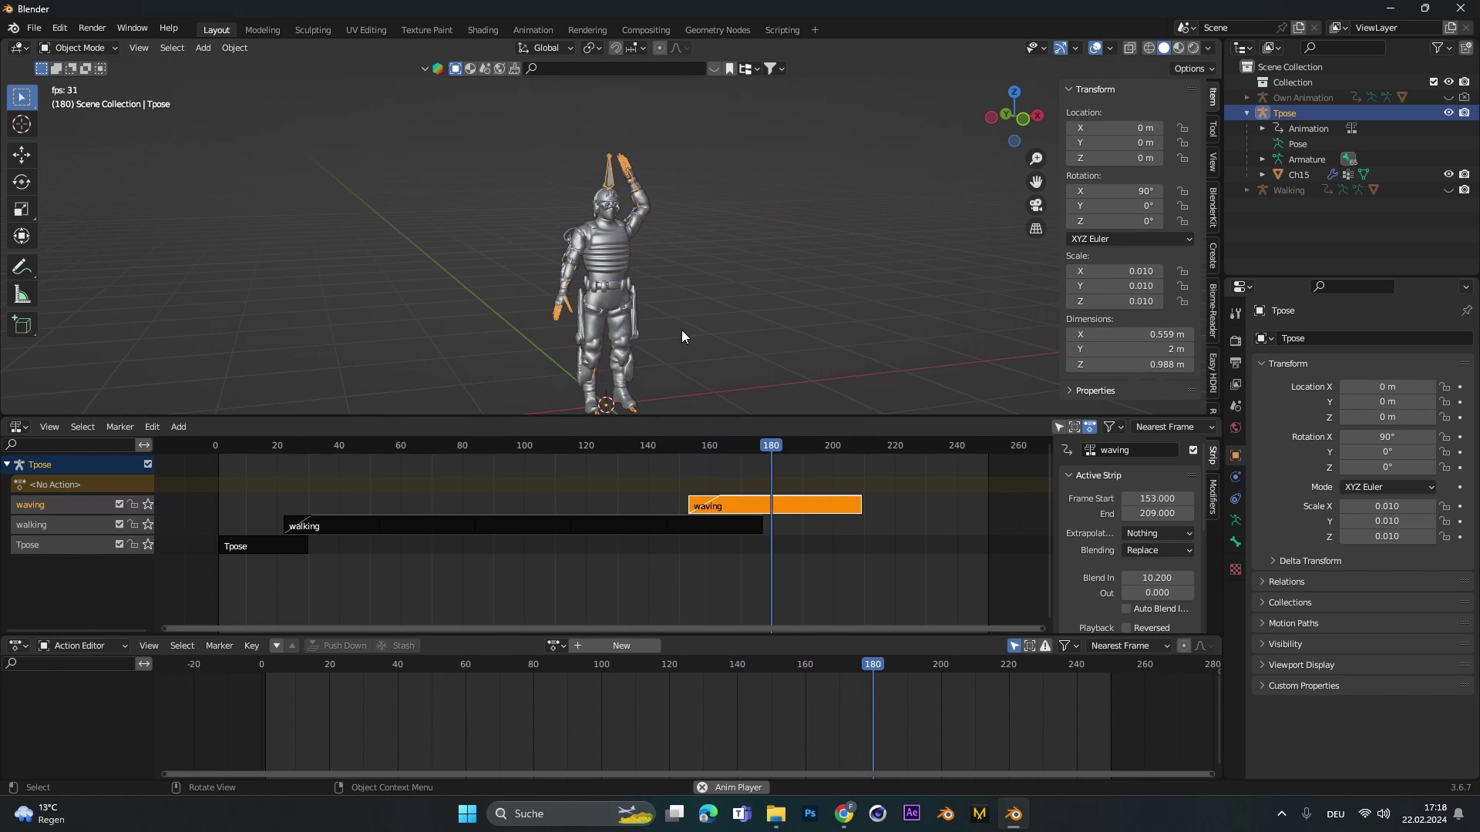
pyautogui.click(626, 451)
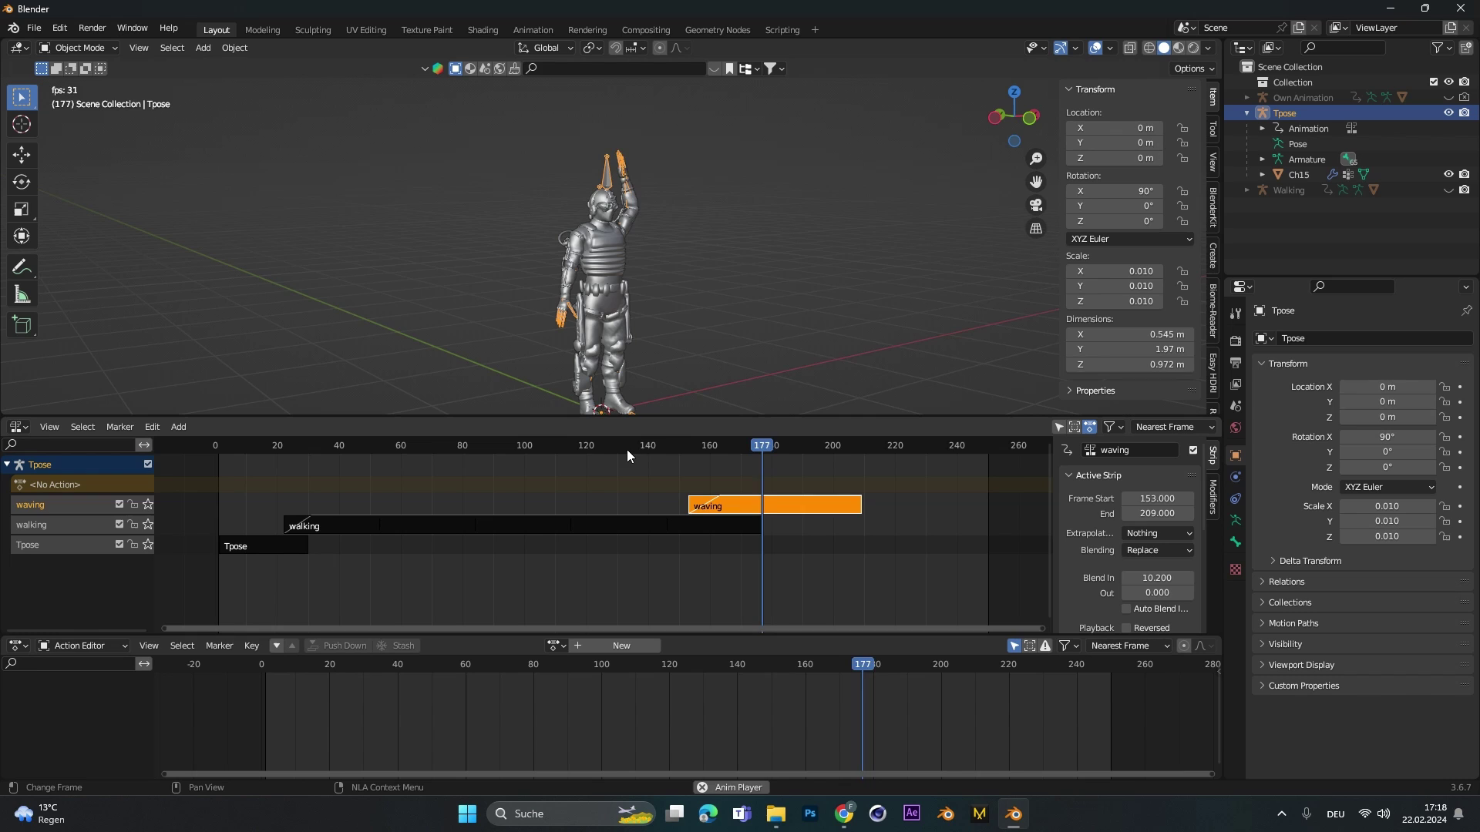
pyautogui.press('space')
pyautogui.moveTo(640, 313); pyautogui.dragTo(569, 162, button='middle')
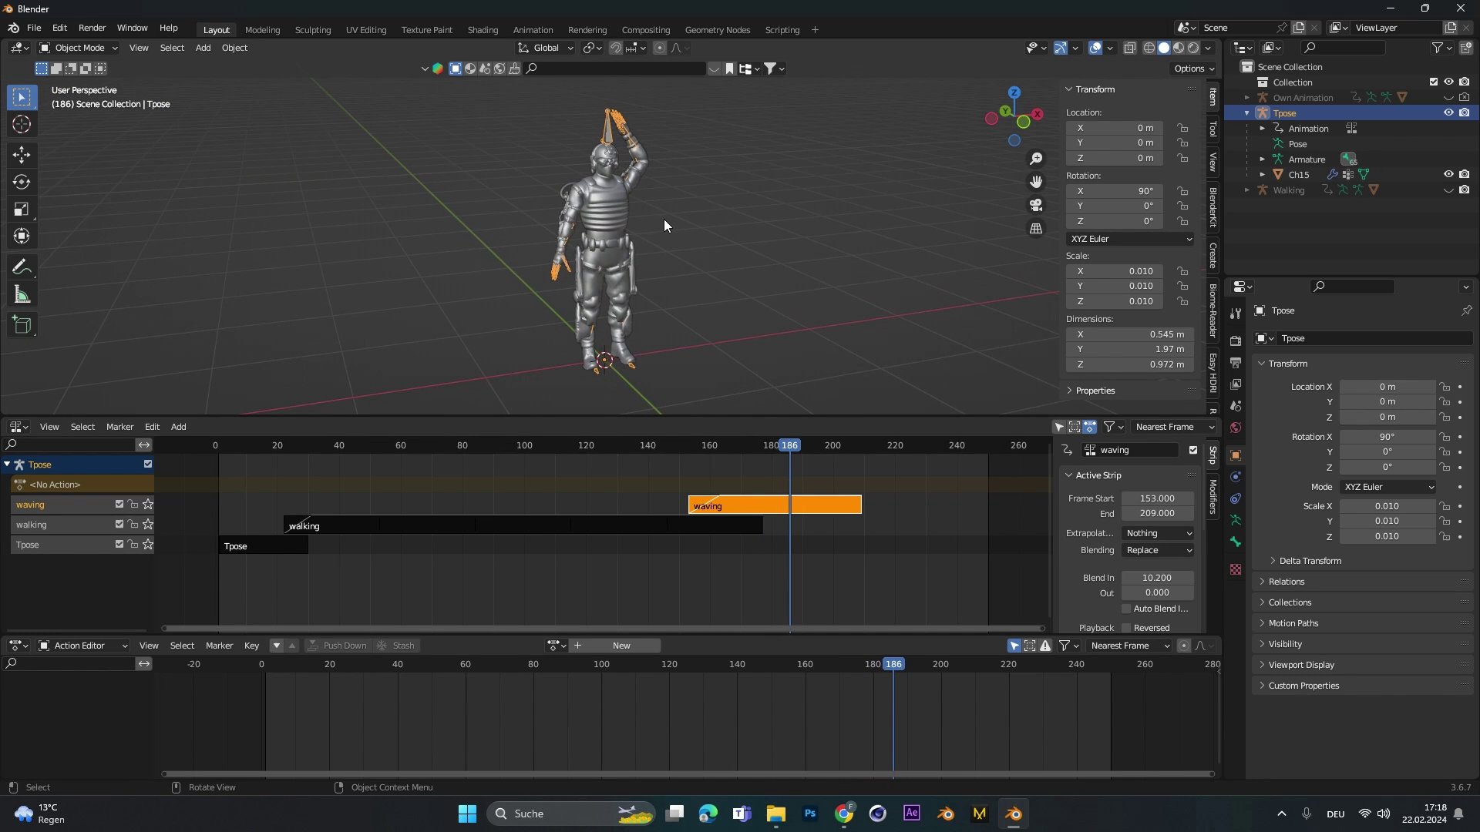
pyautogui.click(1247, 113)
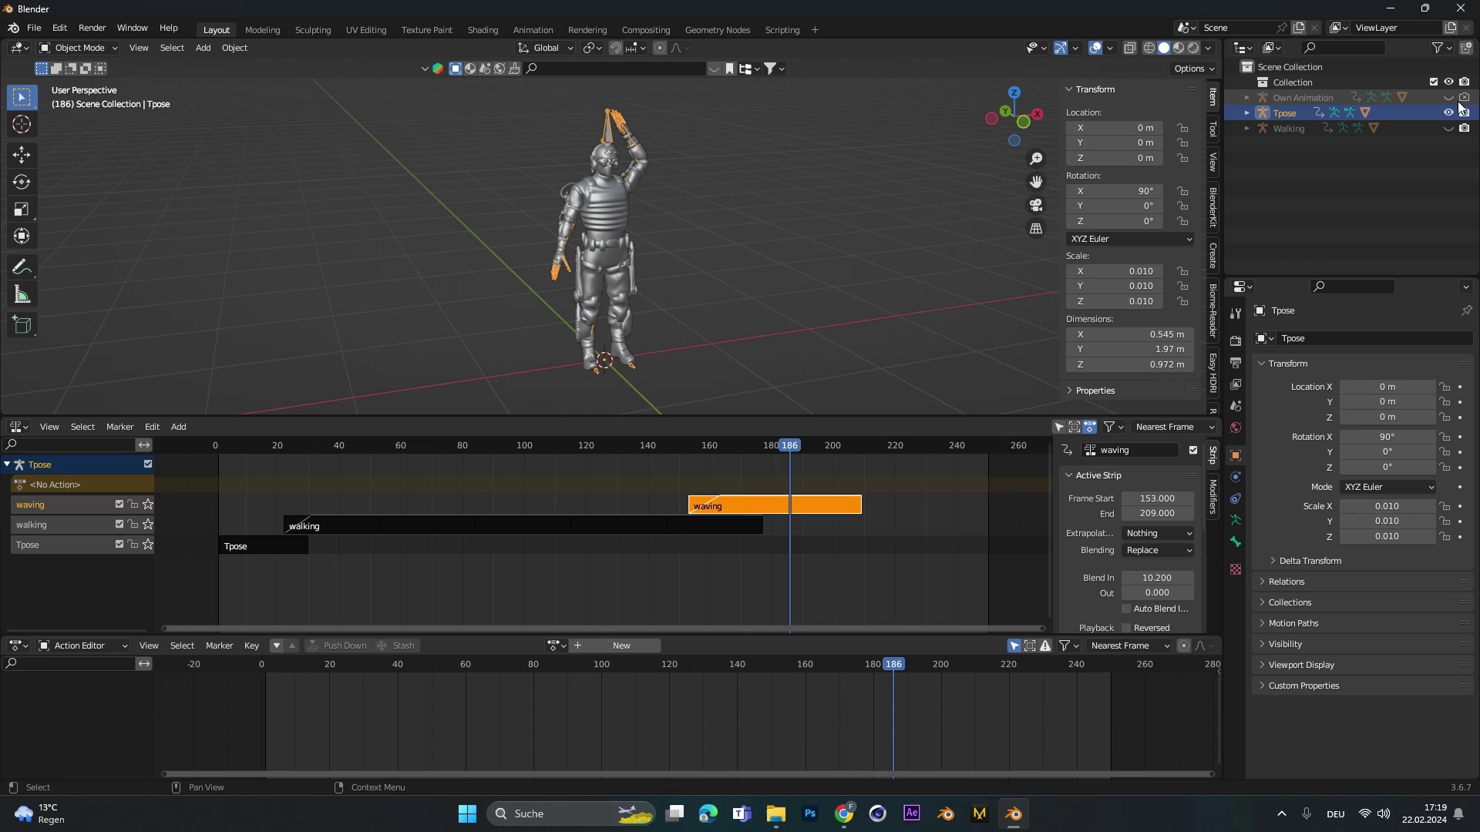
# Activate Tpose, then Own Animation, then Walking in the Outliner to display the walking action.
pyautogui.click(1261, 115)
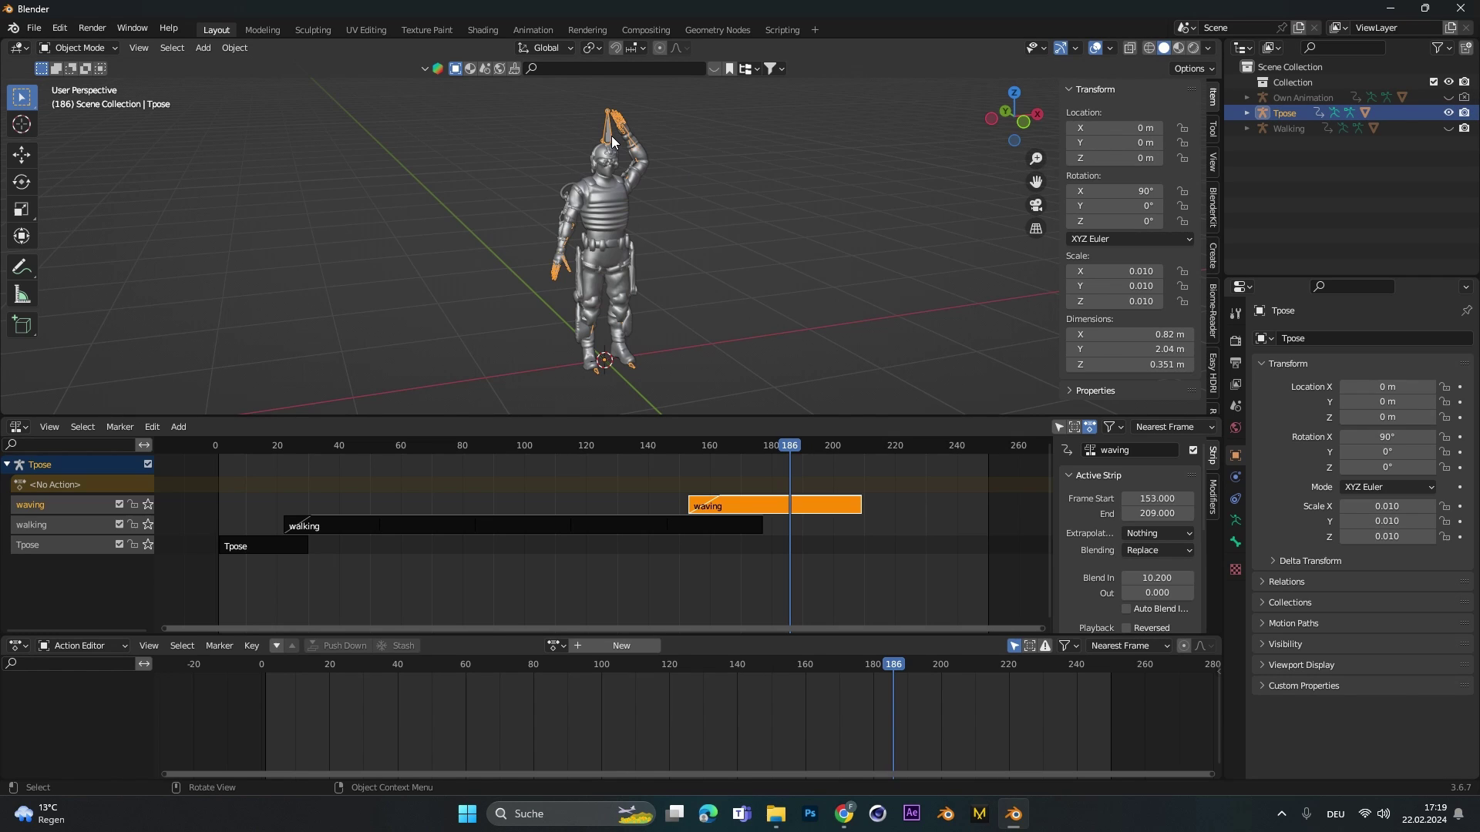
pyautogui.click(1296, 98)
pyautogui.click(1269, 126)
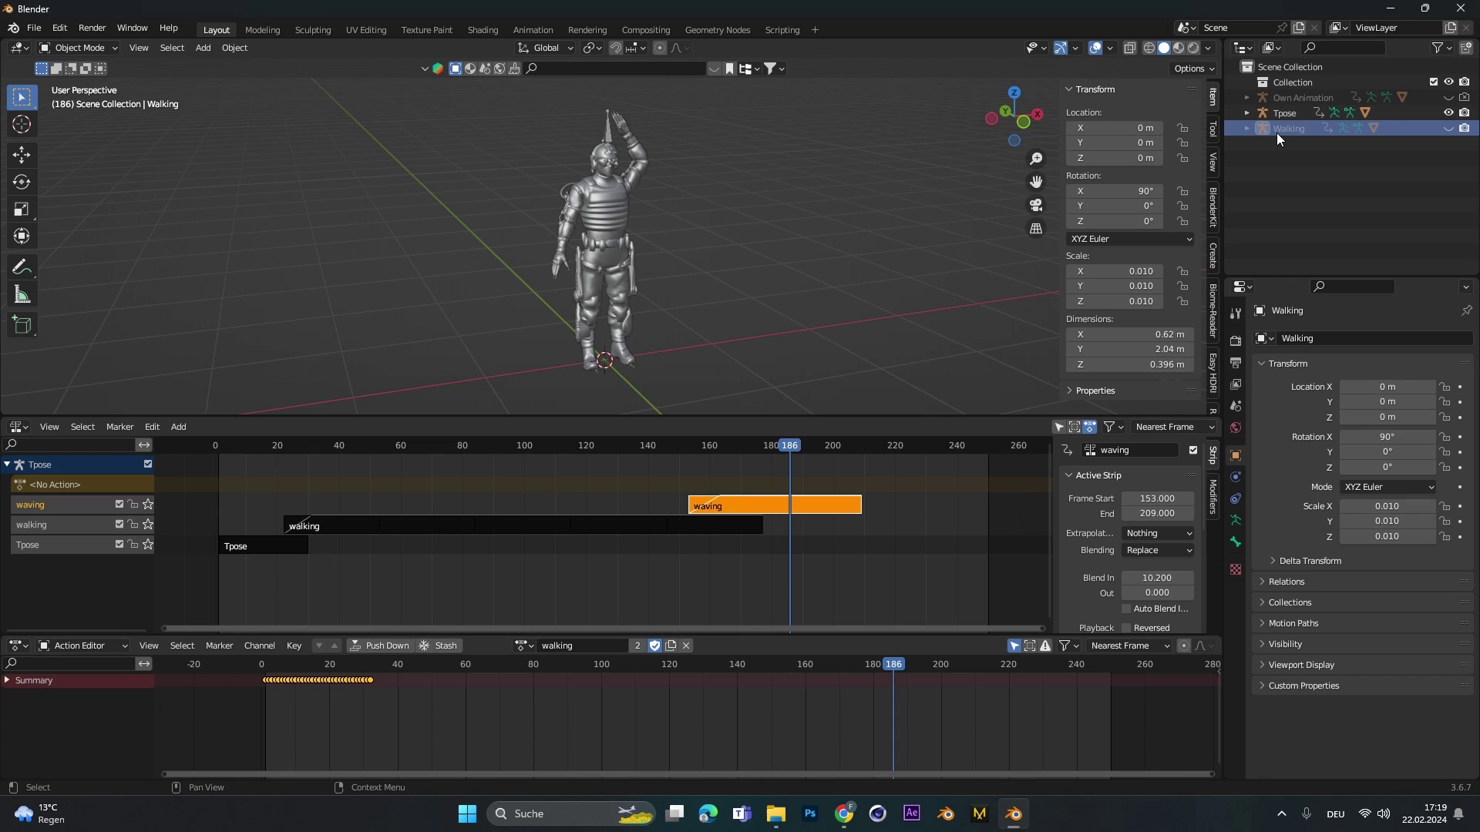
pyautogui.moveTo(786, 279); pyautogui.dragTo(673, 256, button='middle')
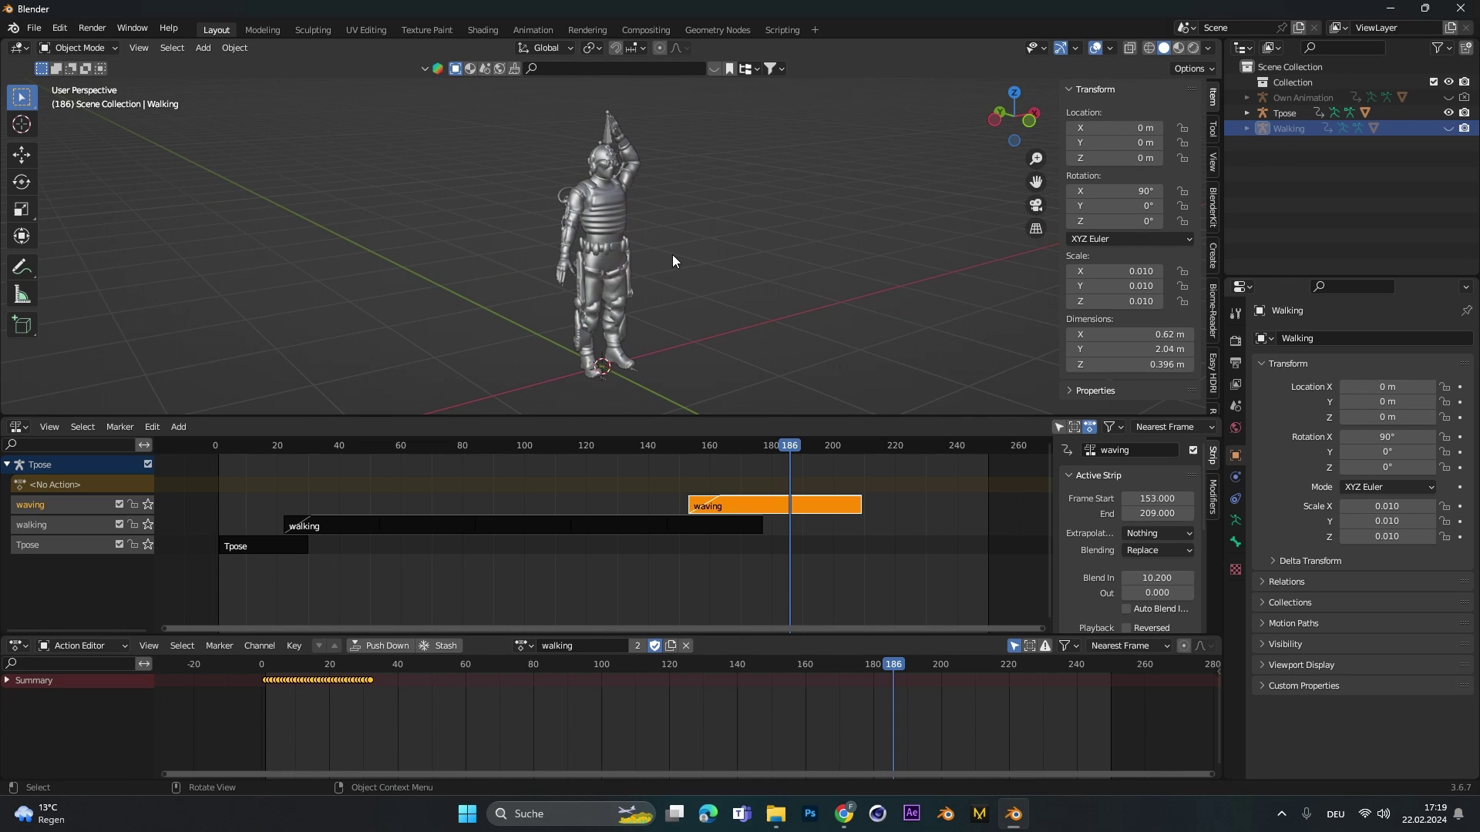